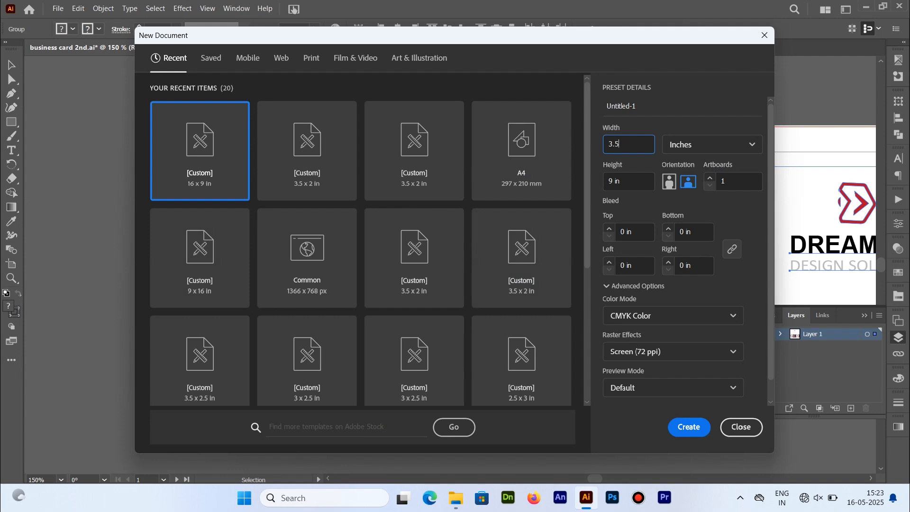
- Set the new document to 3.5 × 2 in with two artboards, 0.25 in bleed and High (300 ppi) raster effects
click(613, 181)
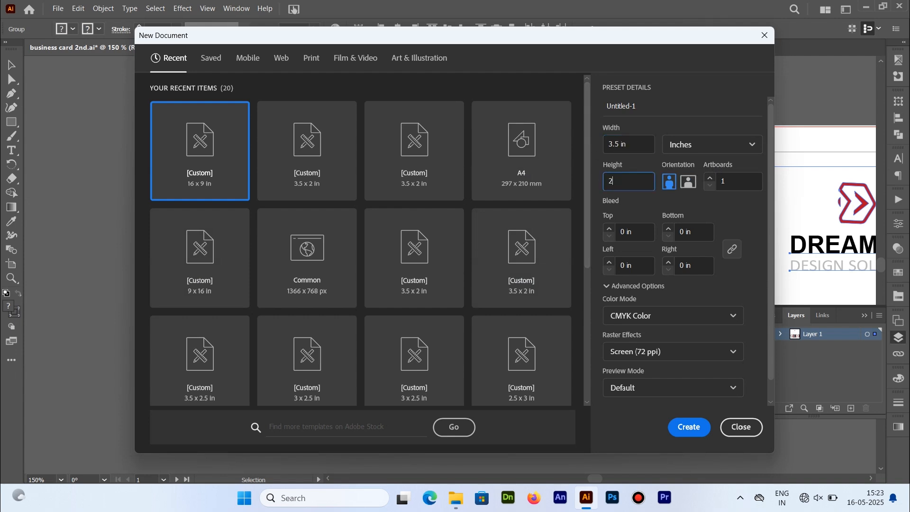
click(609, 232)
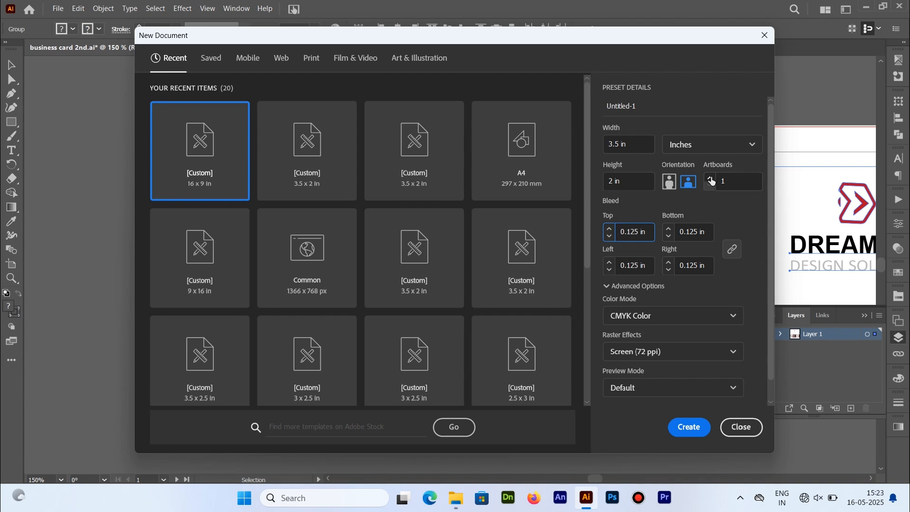
click(711, 181)
click(609, 229)
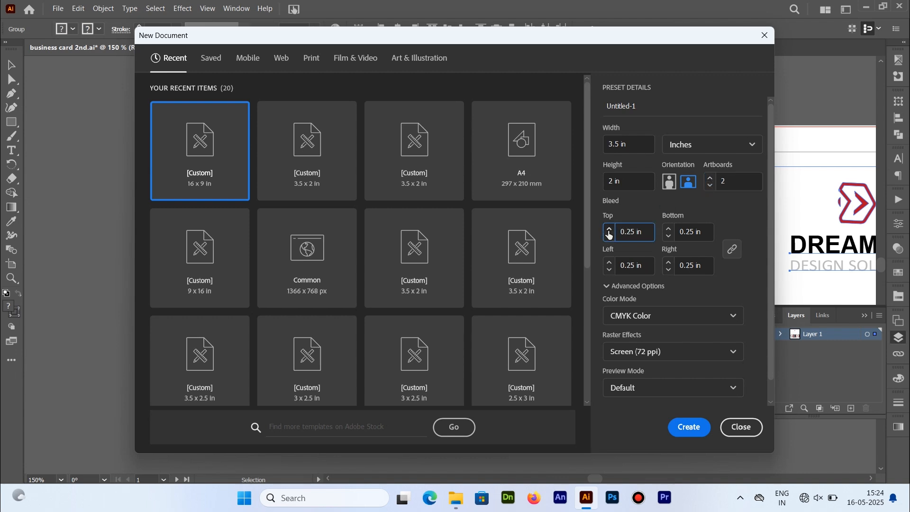
click(732, 352)
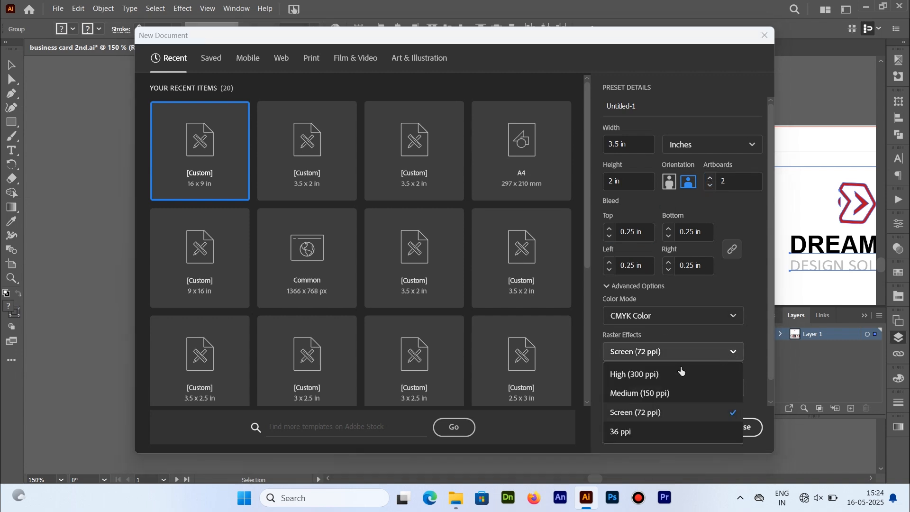
click(653, 374)
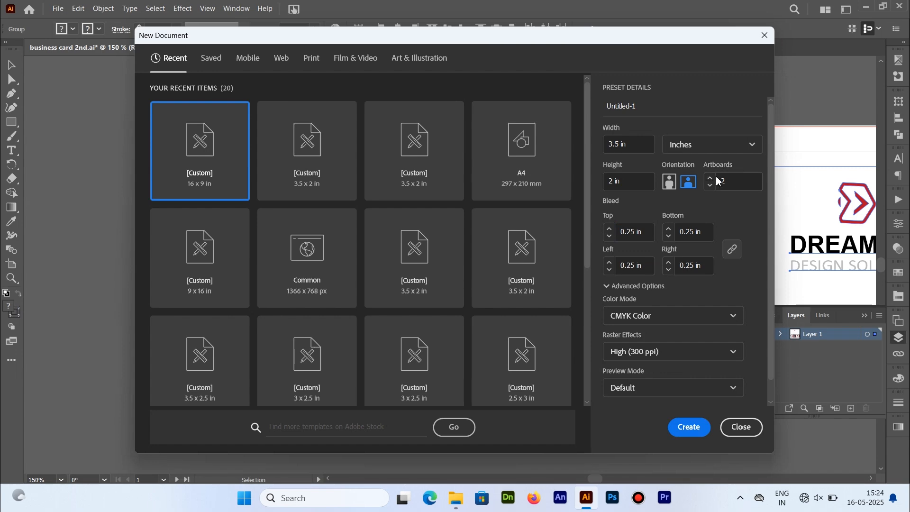
click(747, 147)
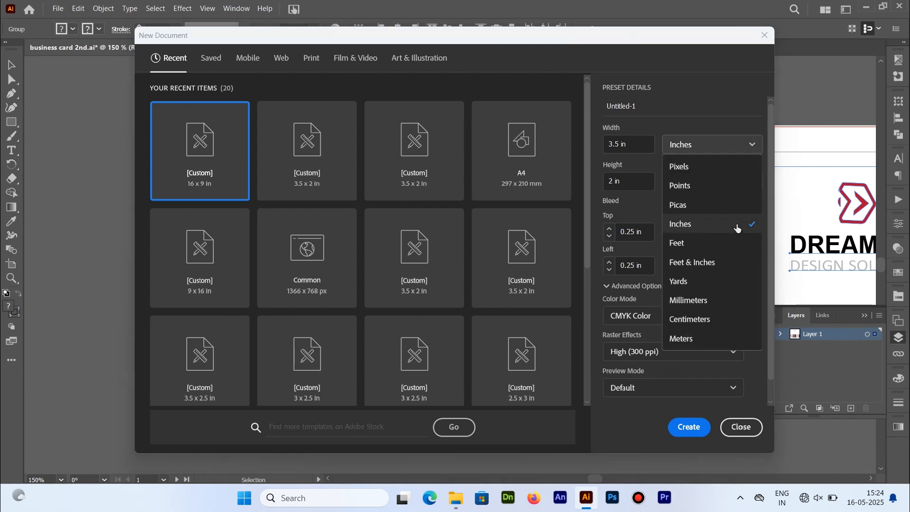
click(702, 147)
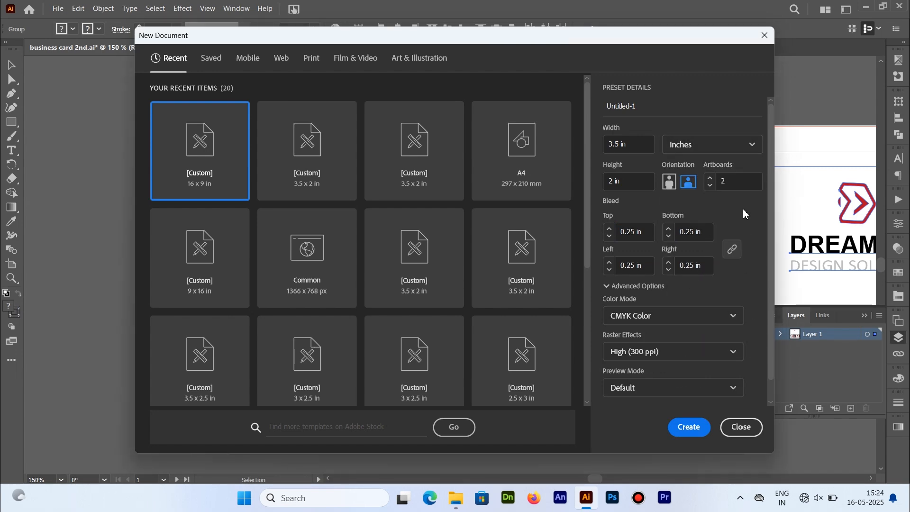
- Arrange the artboards by column, set the bleed to 0.125 in and create the document
scroll(769, 231, down, 1)
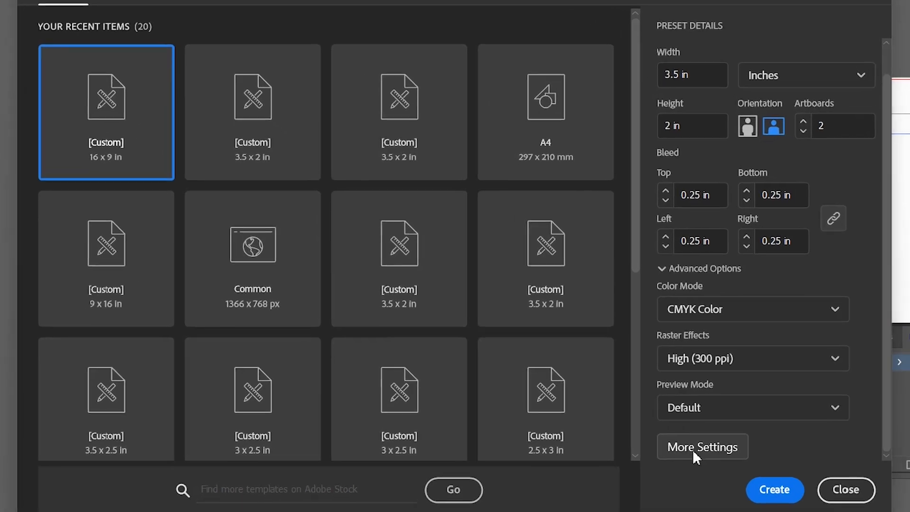
click(692, 449)
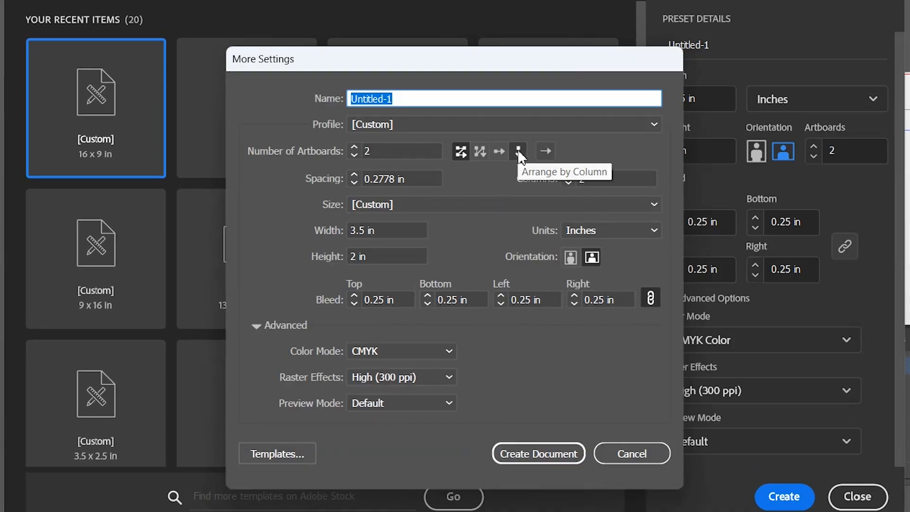
click(519, 152)
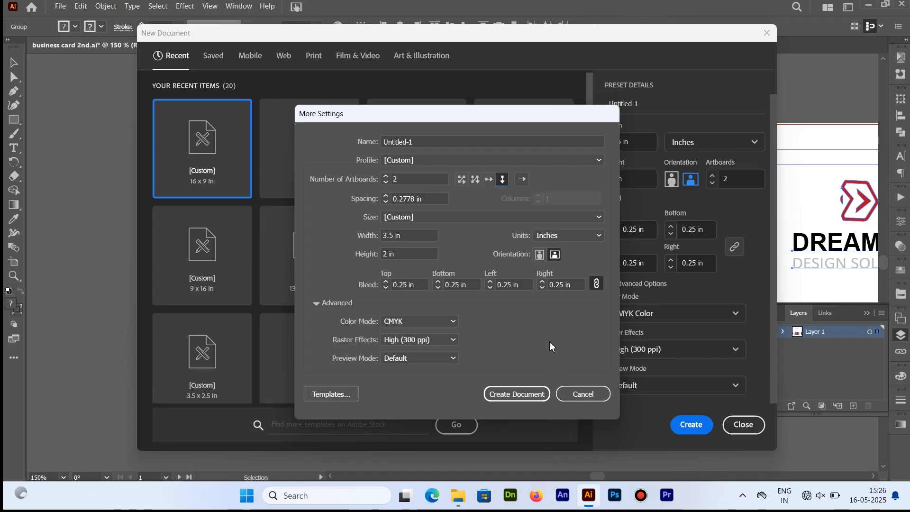
click(396, 285)
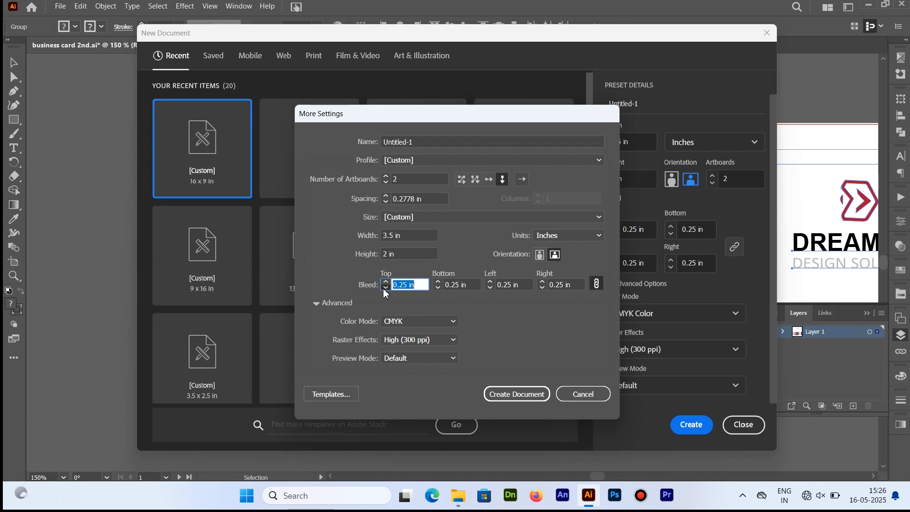
text(0.125)
click(508, 393)
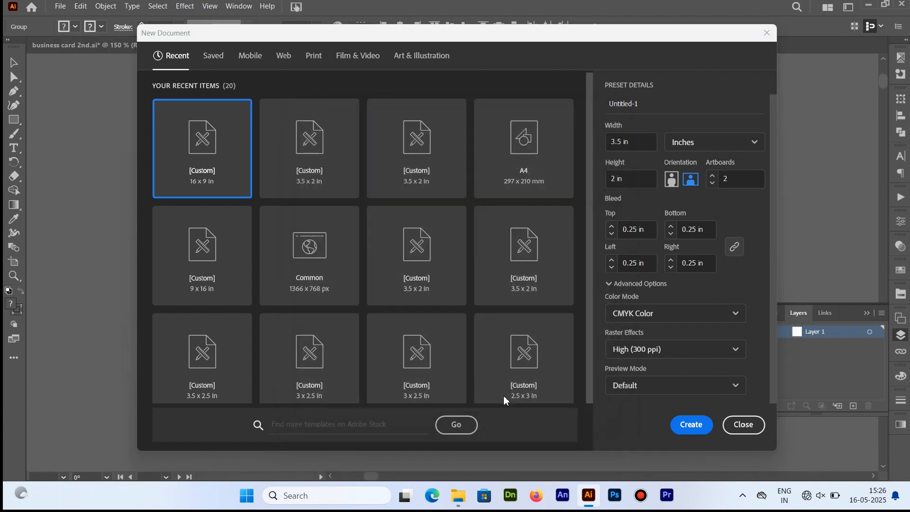
- Create a 3.5 × 2 in rectangle and center it horizontally and vertically on the first artboard
click(13, 119)
click(397, 232)
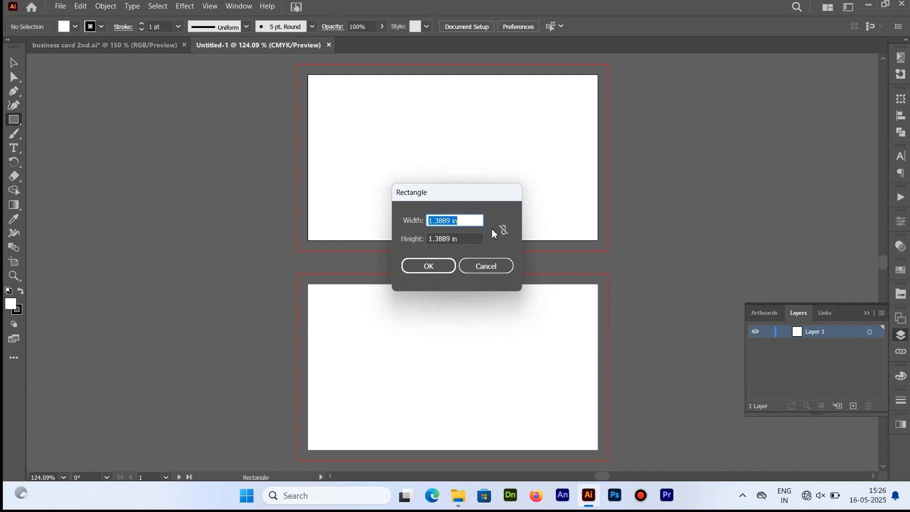
text(3.5)
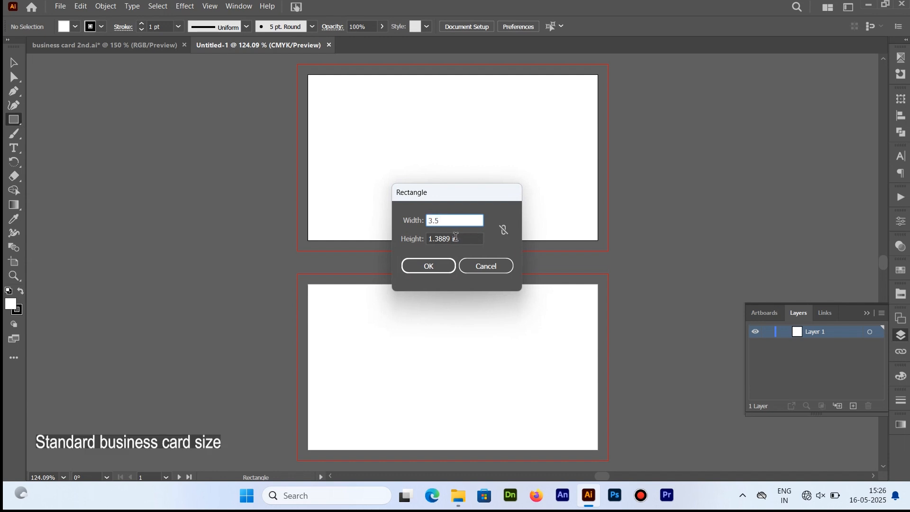
click(455, 236)
drag(462, 238, 426, 239)
text(2)
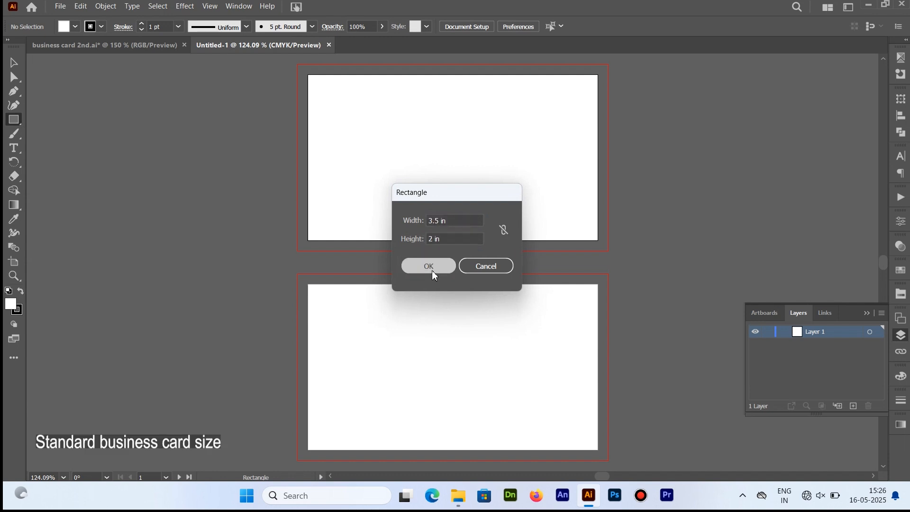
click(434, 275)
click(510, 27)
click(560, 27)
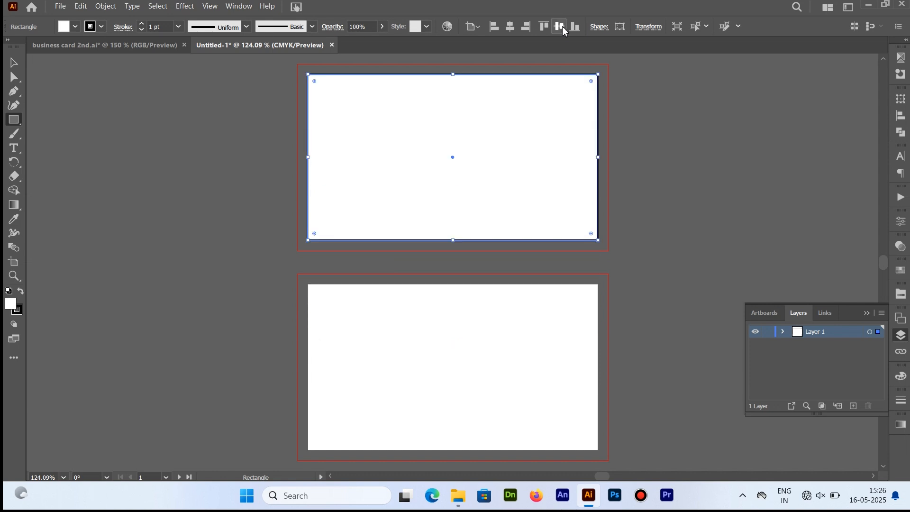
- Create a 3.625 × 2.125 in bleed rectangle and center it on the first artboard
right_click(391, 139)
click(414, 162)
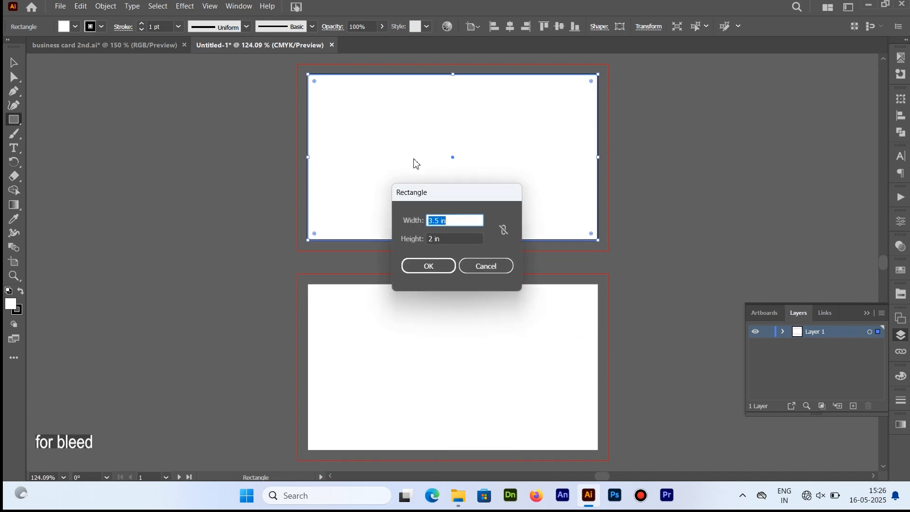
click(450, 223)
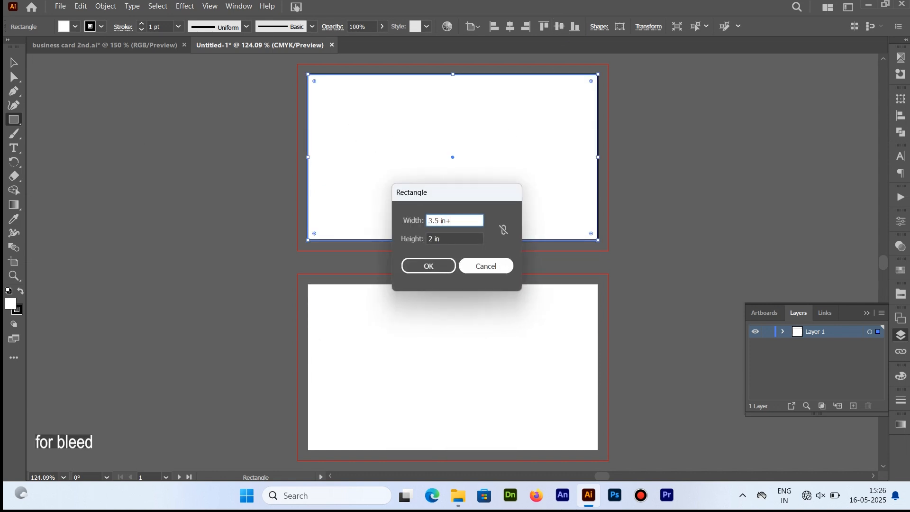
text(+0.125)
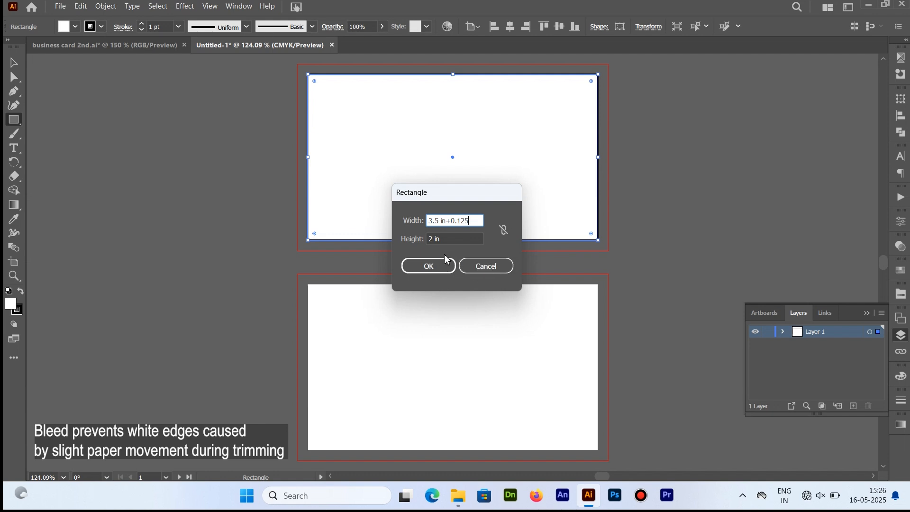
click(444, 237)
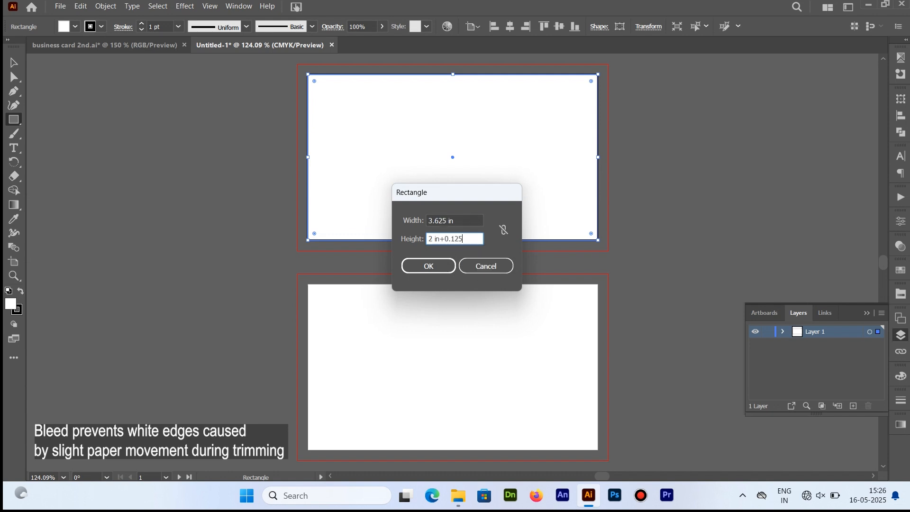
text(+0.125)
click(428, 266)
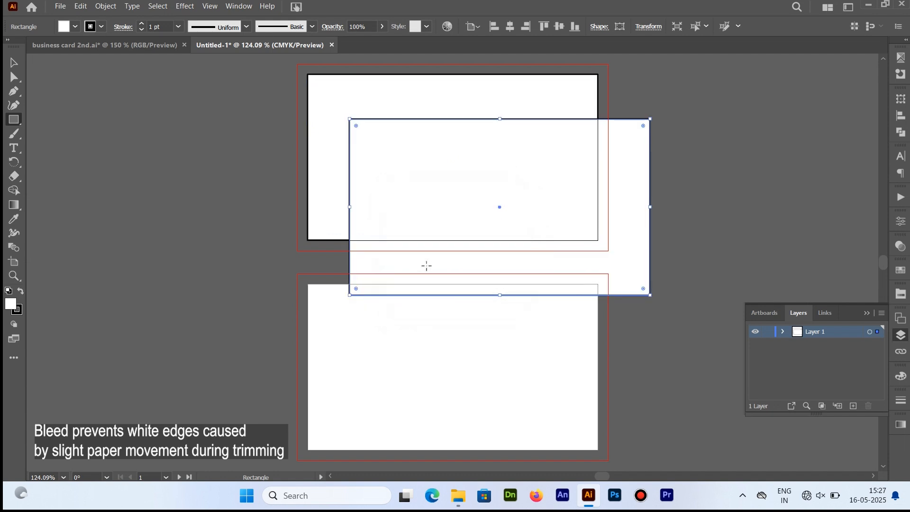
click(509, 27)
click(559, 27)
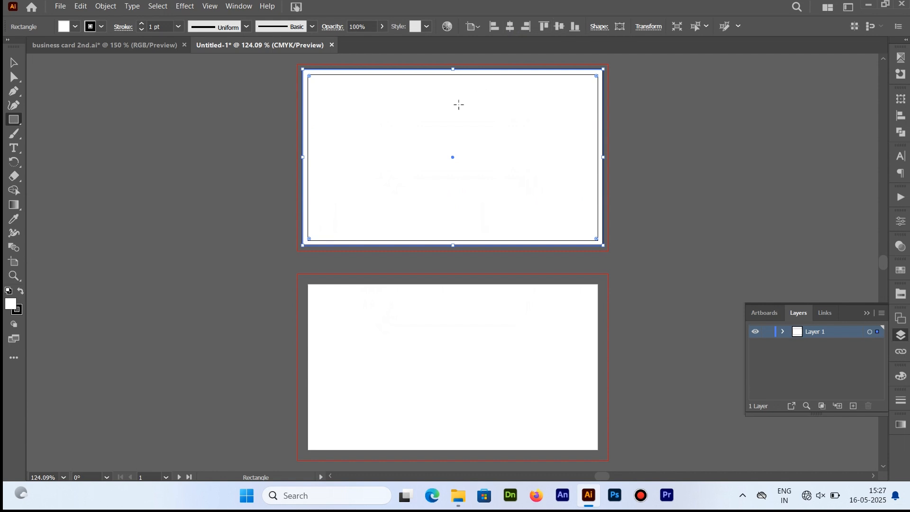
- Create a safe-area rectangle 3.375 in wide, slightly smaller than the 3.5 × 2 in card, and center it on the first artboard
click(414, 151)
click(462, 222)
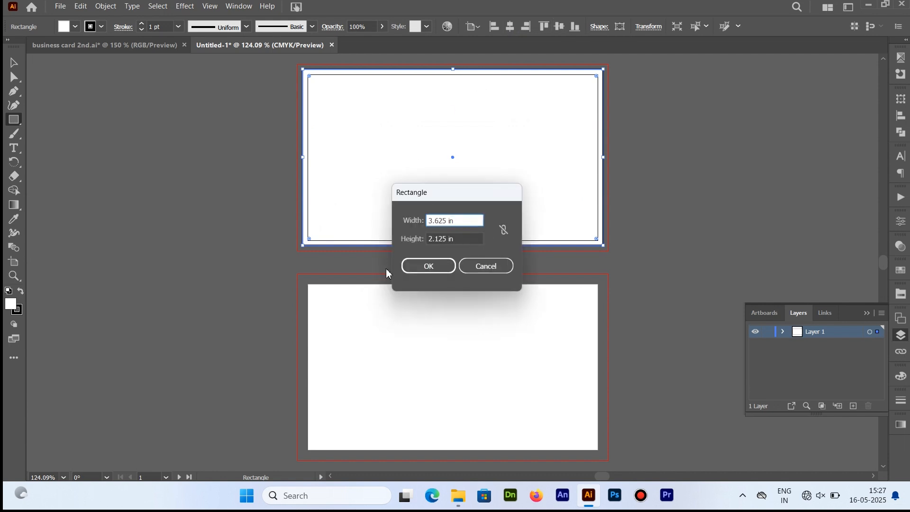
key(BackSpace)
key(BackSpace)
key(BackSpace)
key(BackSpace)
key(BackSpace)
key(BackSpace)
key(BackSpace)
key(BackSpace)
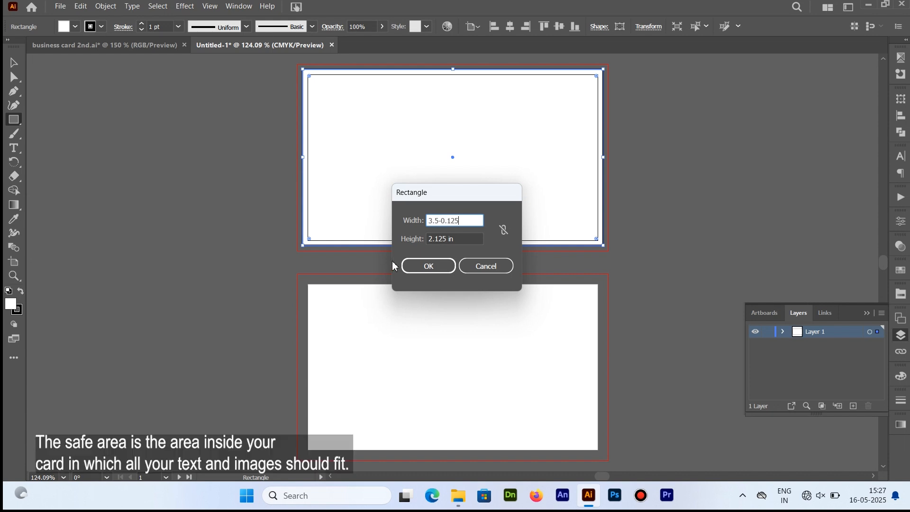
key(Tab)
text(2)
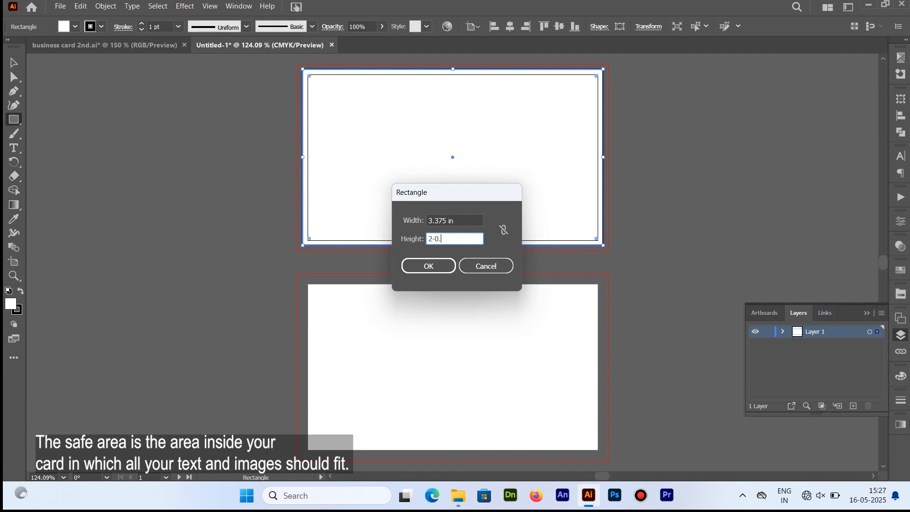
click(428, 266)
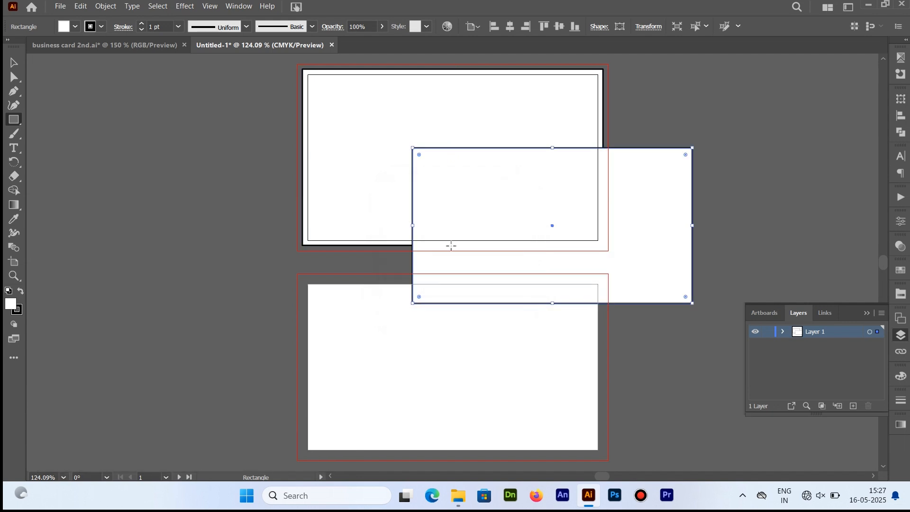
click(510, 26)
click(562, 28)
- Convert the innermost safe-area rectangle into a guide and deselect it
key(v)
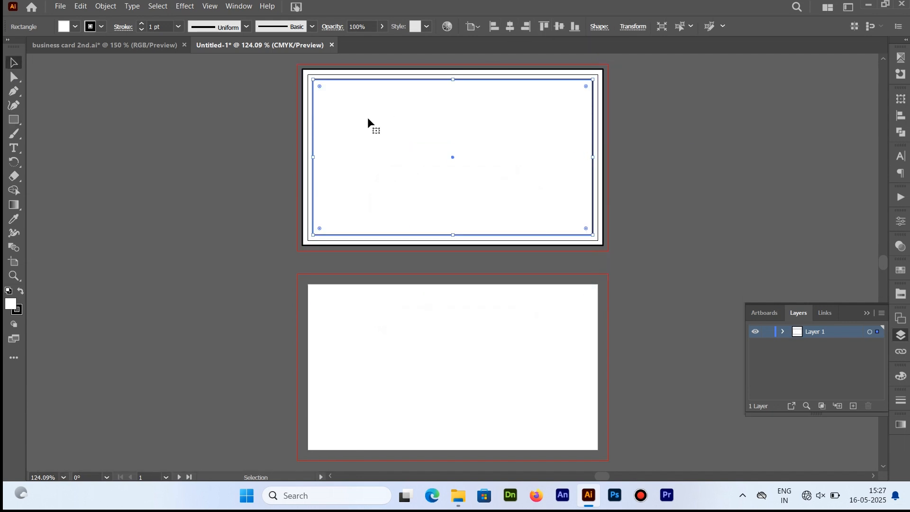
right_click(354, 88)
click(407, 321)
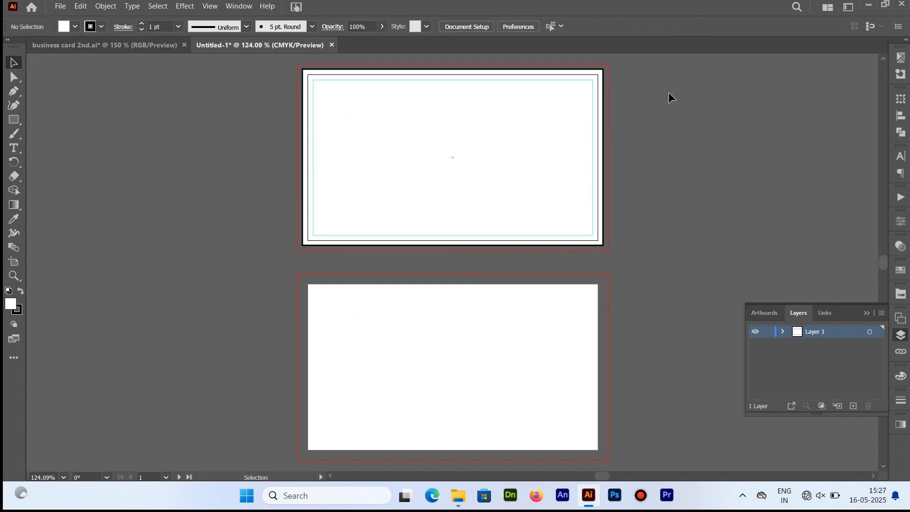
- Paste the prepared design elements, placing the color swatches beside the first artboard and the logos and contact details clear of both artboards
key(ctrl+v)
click(639, 144)
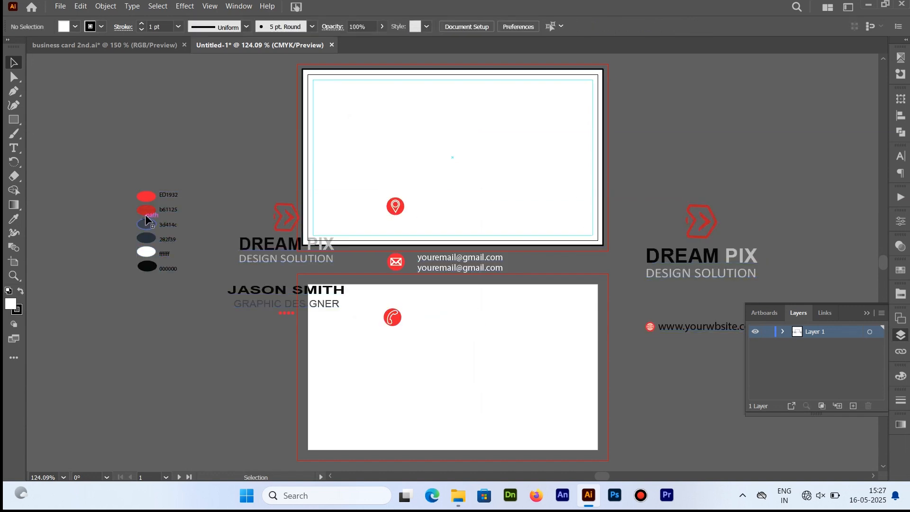
click(153, 233)
drag(154, 233, 241, 155)
click(463, 264)
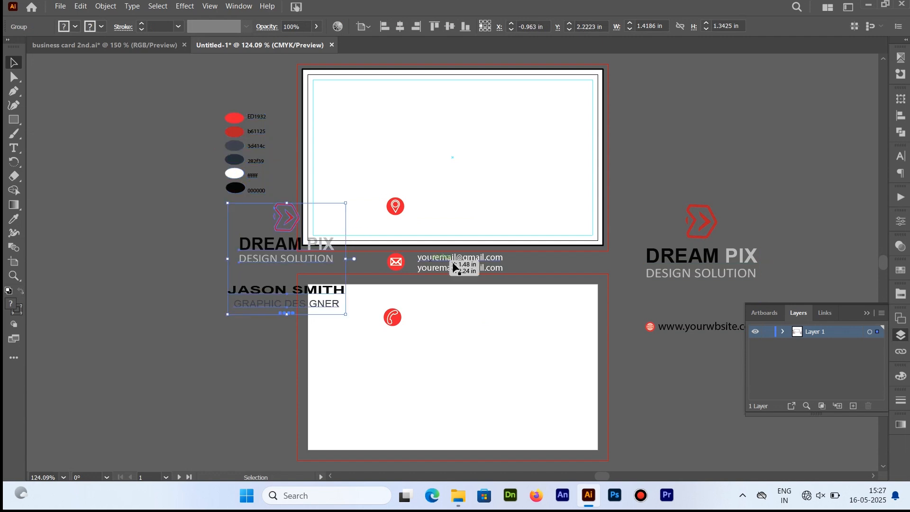
shift+click(676, 269)
drag(676, 269, 95, 284)
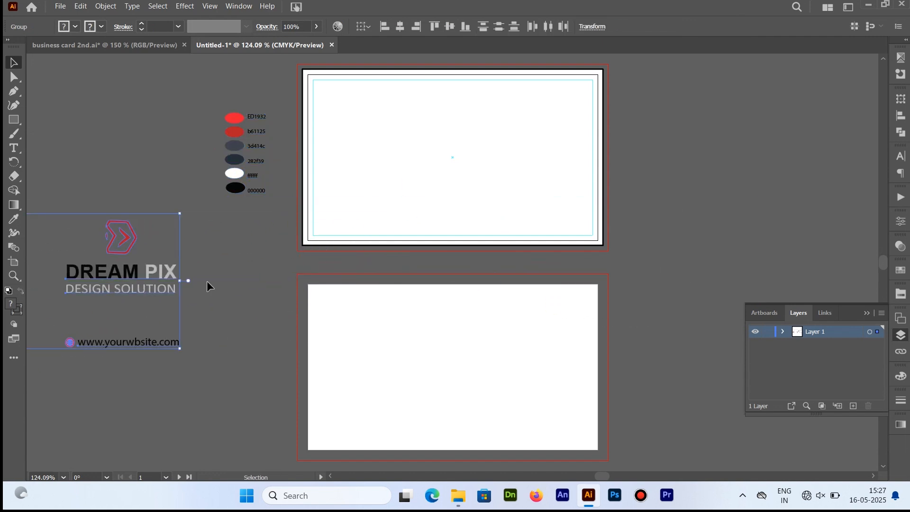
- Round the corners of the safe-area guide on the first artboard to a radius of about 0.12 in
click(206, 280)
key(ctrl+plus)
key(ctrl+plus)
drag(422, 181, 397, 334)
click(866, 313)
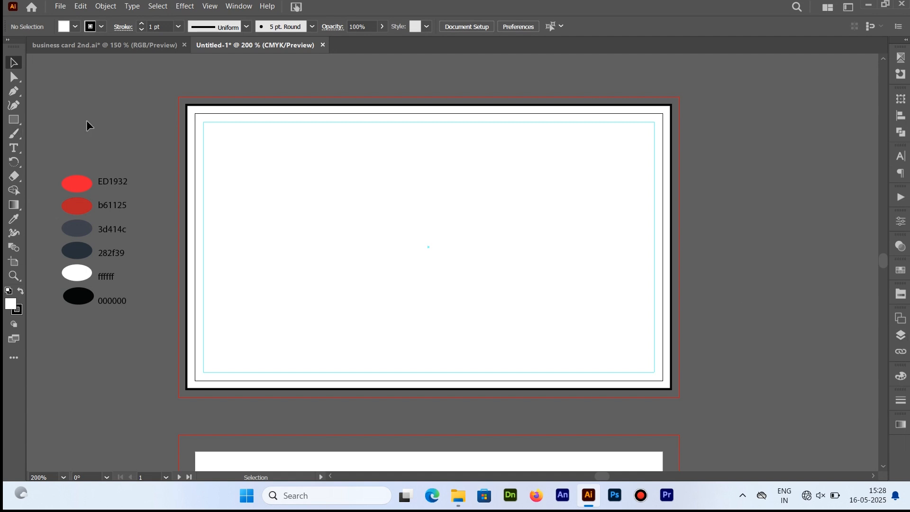
click(204, 115)
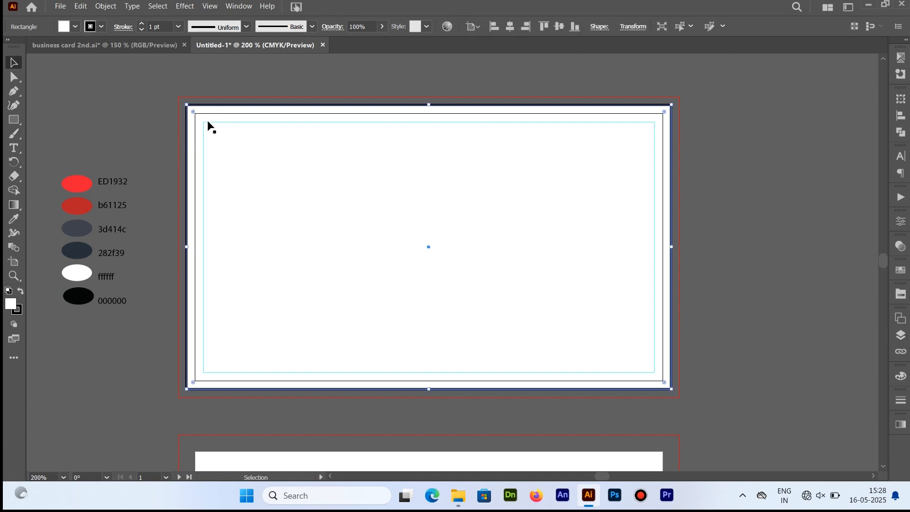
click(207, 123)
drag(209, 127, 222, 133)
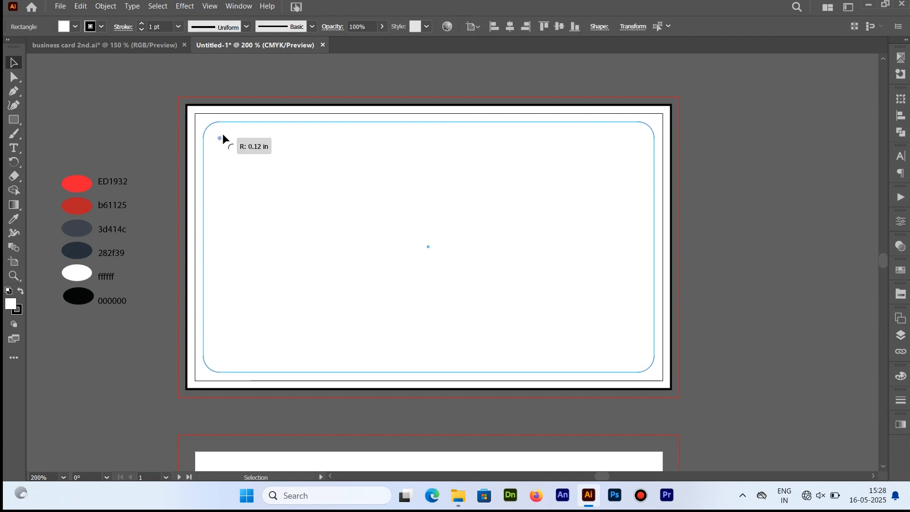
click(228, 90)
- Send the outermost black-outlined rectangle on the first artboard to the back, behind the trim rectangle
click(206, 114)
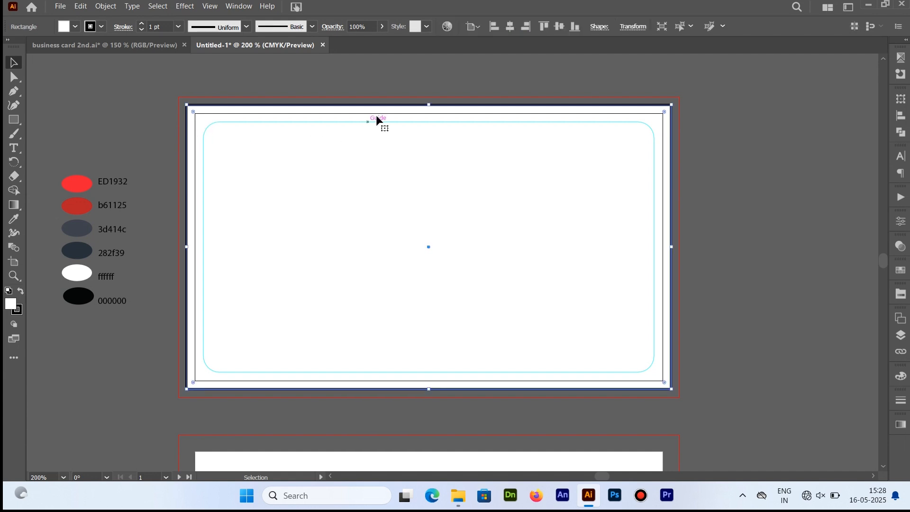
right_click(673, 108)
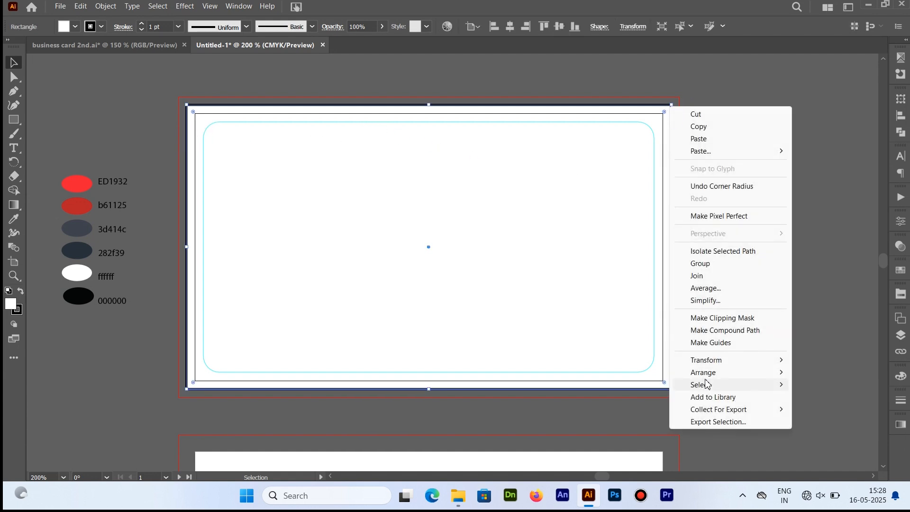
mouse_move(711, 372)
click(561, 410)
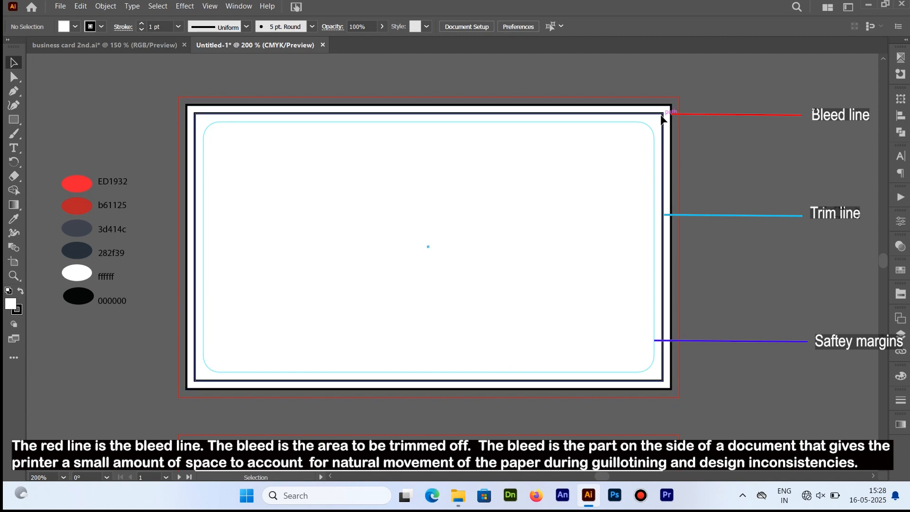
- Remove the stroke from the trim rectangle on the first artboard and round its corners to a radius of about 0.15 in
click(101, 27)
click(101, 27)
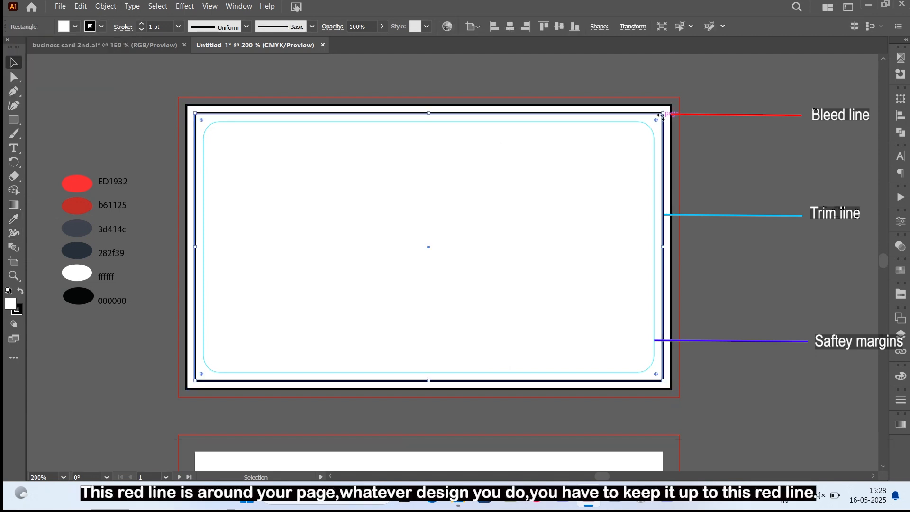
click(101, 27)
click(10, 49)
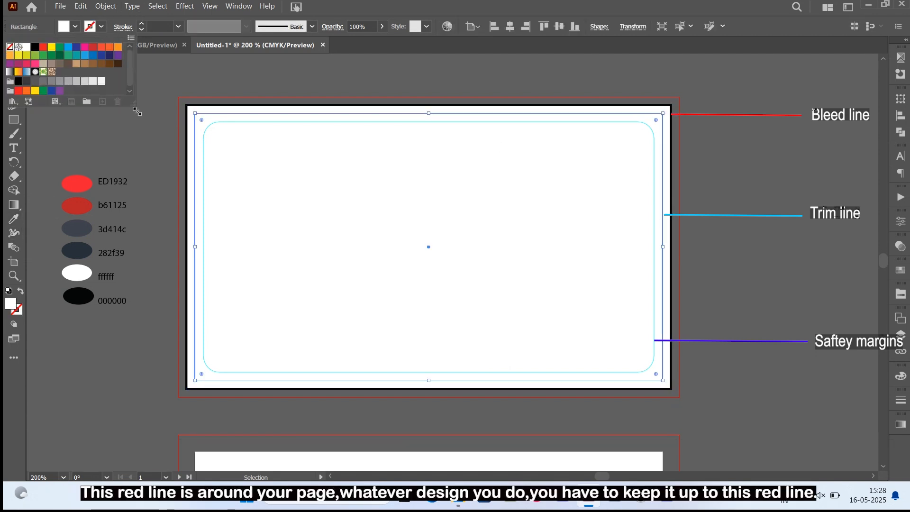
drag(202, 120, 215, 131)
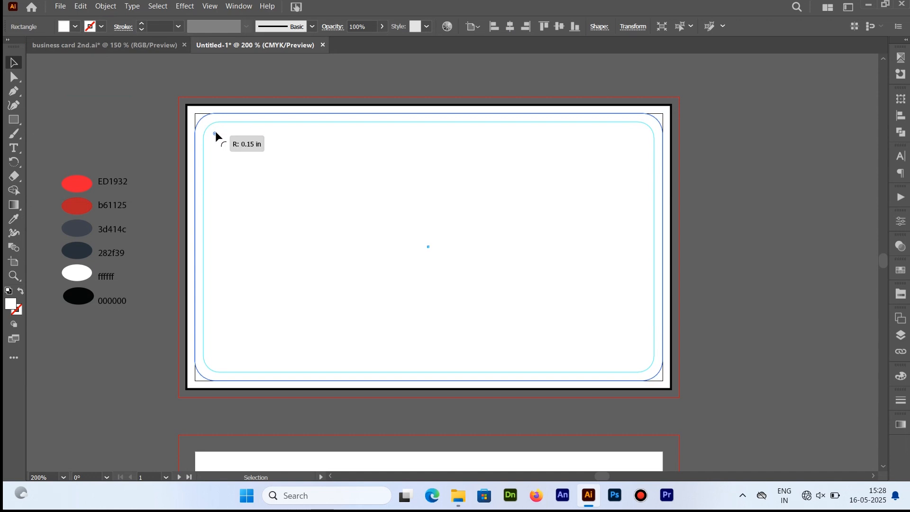
- Copy all the rectangles and the safe-area guide from the first artboard and paste the copies over the second artboard
drag(159, 99, 407, 180)
key(ctrl+minus)
click(77, 6)
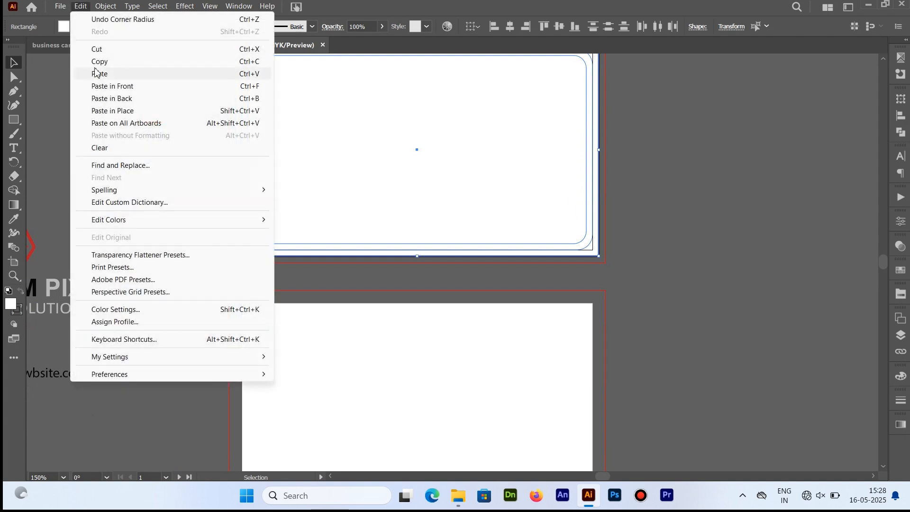
click(98, 63)
click(80, 8)
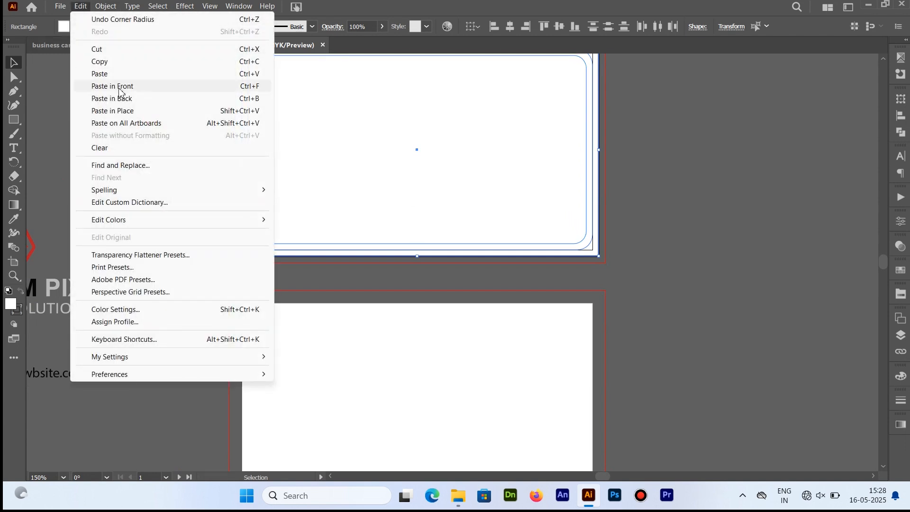
click(114, 111)
drag(544, 167, 507, 253)
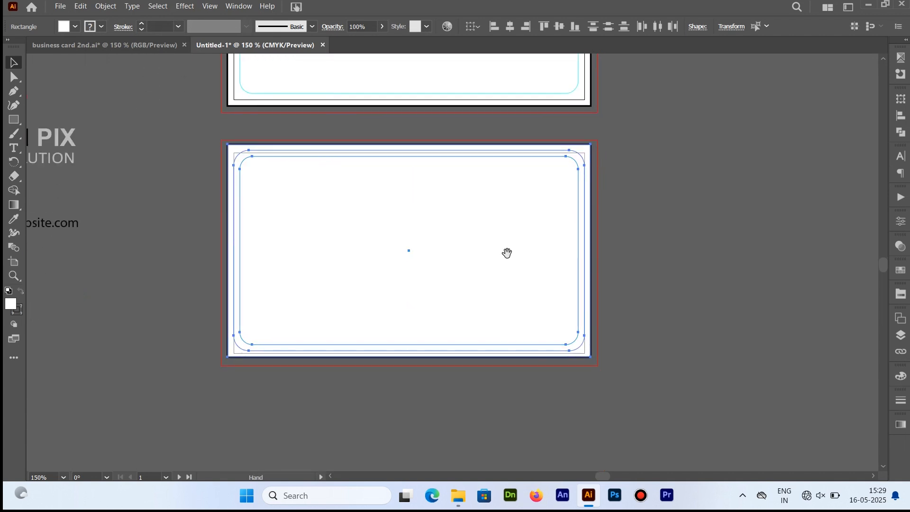
- Try to center the pasted frames vertically with alignment set to the artboard, and undo the alignment
click(473, 27)
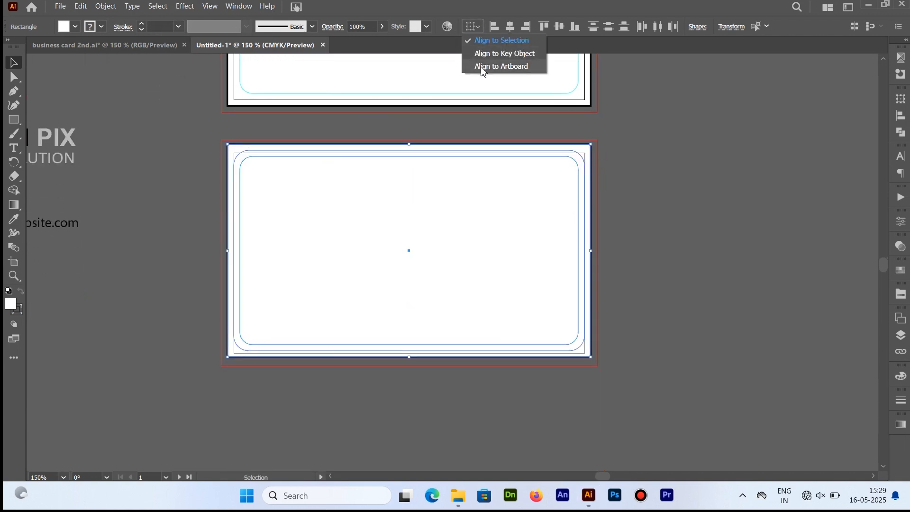
click(482, 67)
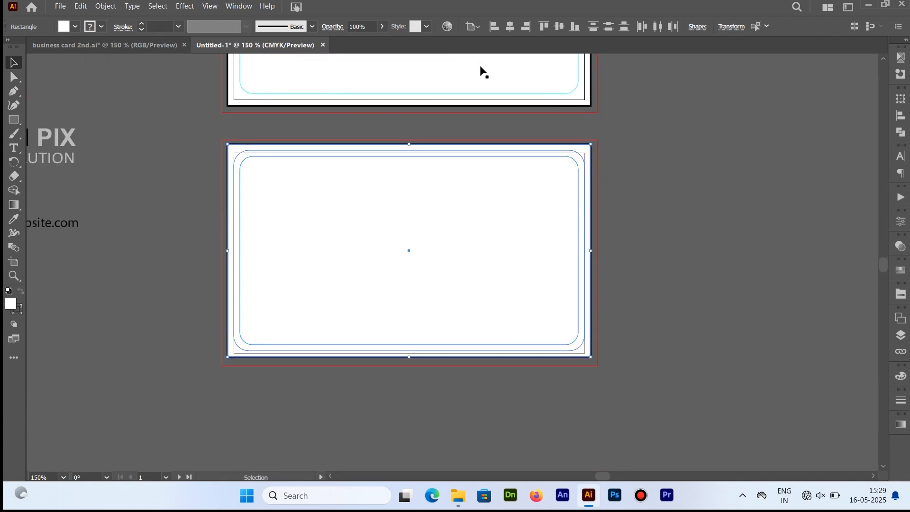
click(559, 26)
key(ctrl+z)
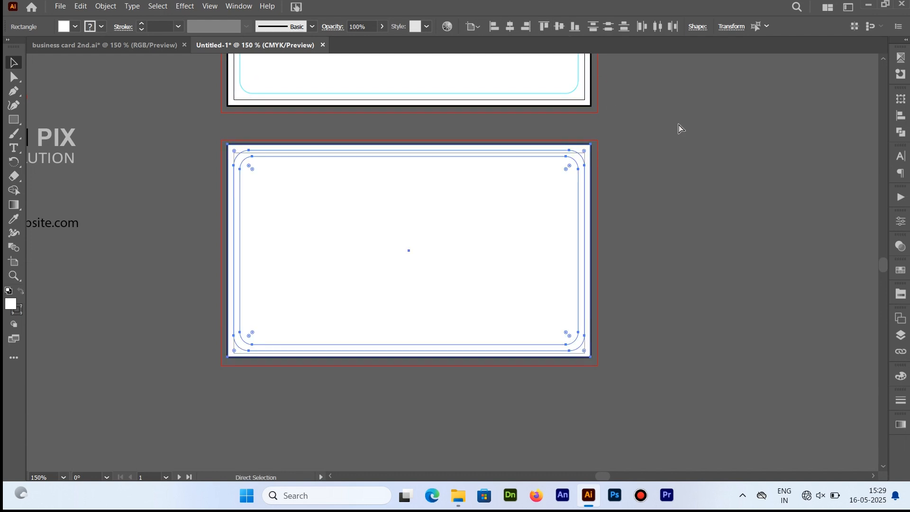
click(660, 309)
click(365, 242)
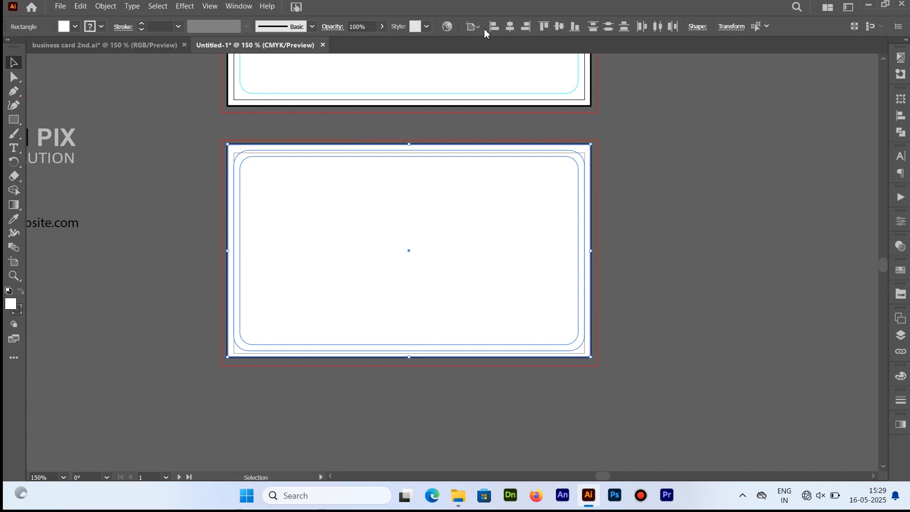
click(559, 27)
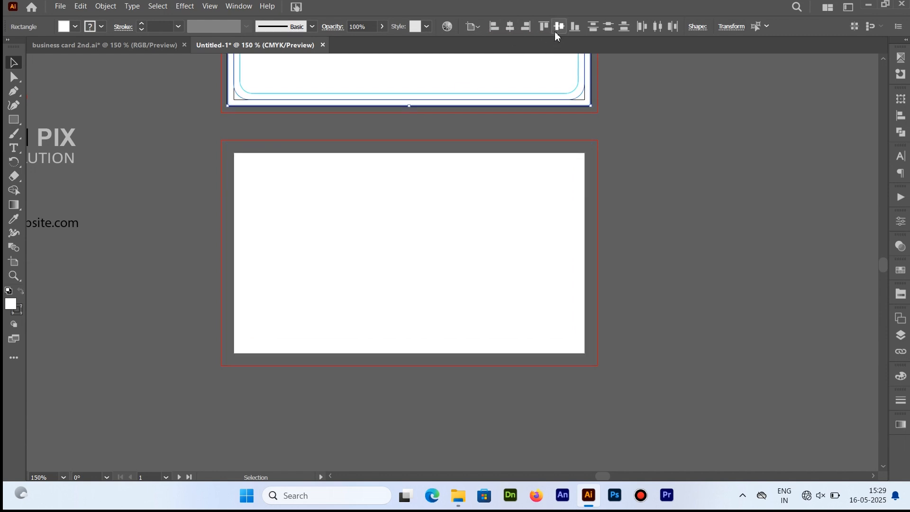
key(ctrl+z)
- Move the pasted frames so they sit centered on the second artboard, and deselect them
click(719, 204)
drag(372, 128, 395, 184)
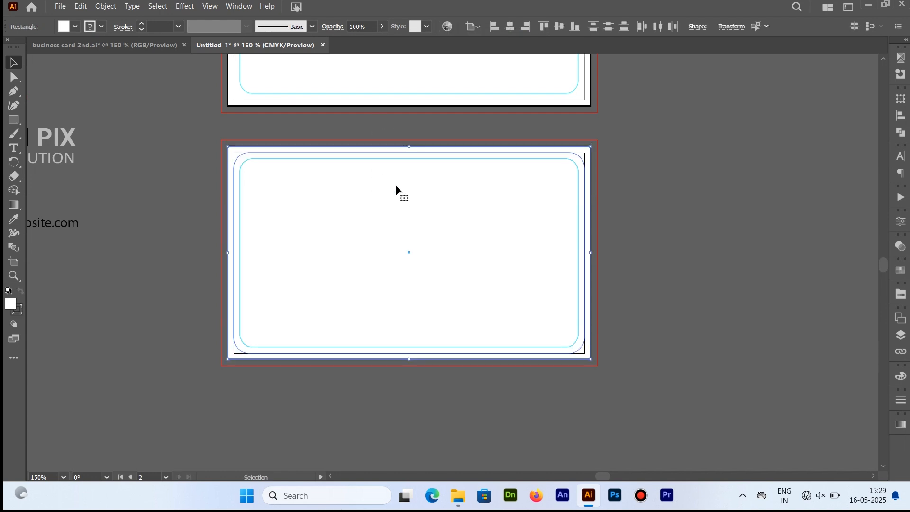
click(650, 183)
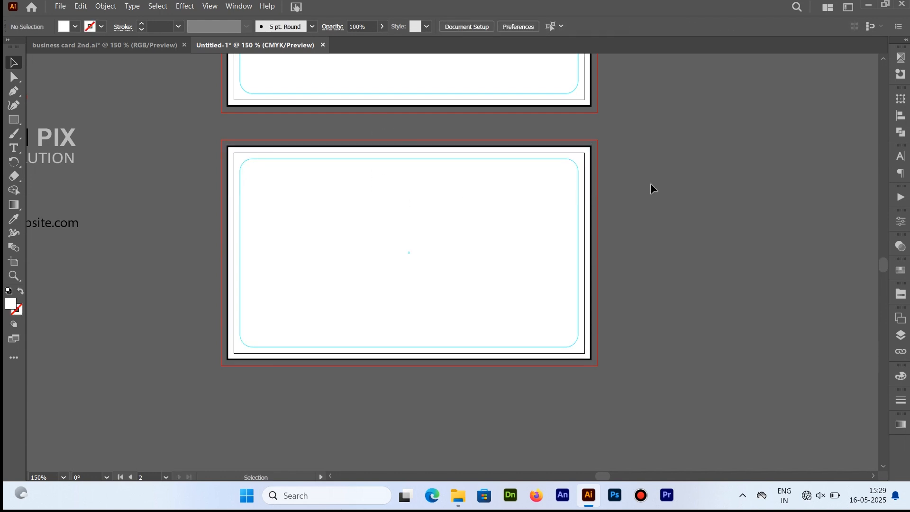
- Duplicate the outer rectangle of the first artboard in front and narrow the copy to cover only the card's right half
scroll(650, 183, up, 5)
key(ctrl+equal)
key(ctrl+equal)
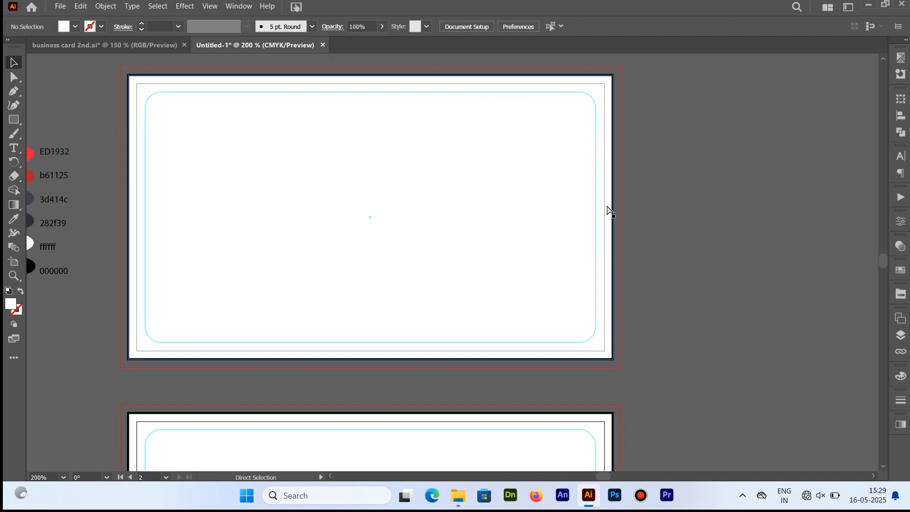
key(ctrl+minus)
drag(305, 172, 348, 186)
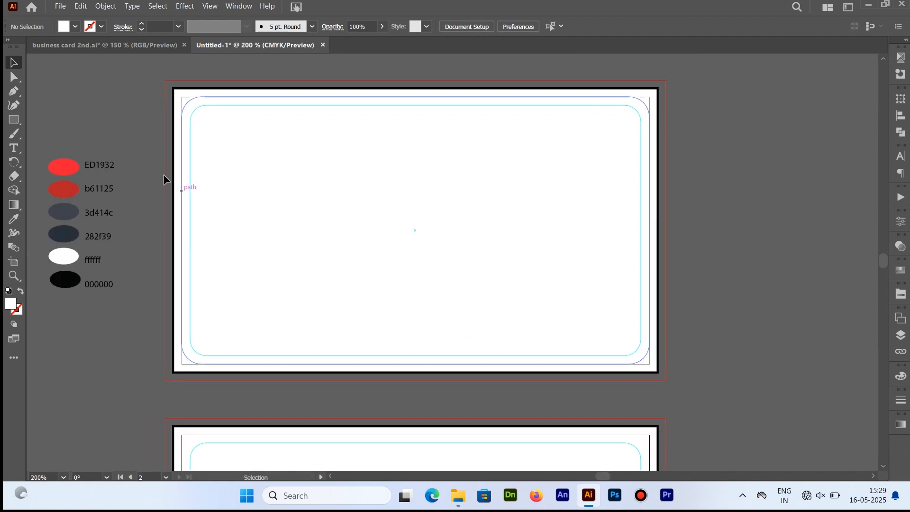
click(175, 149)
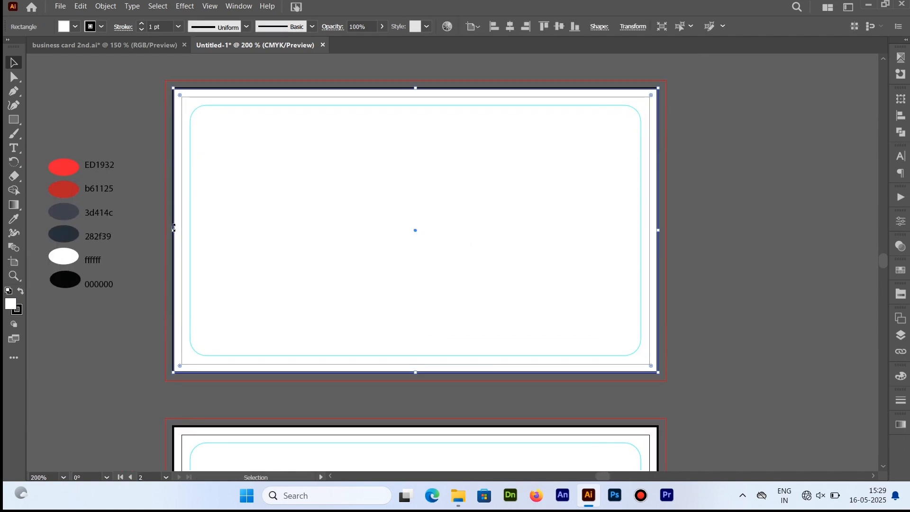
click(80, 6)
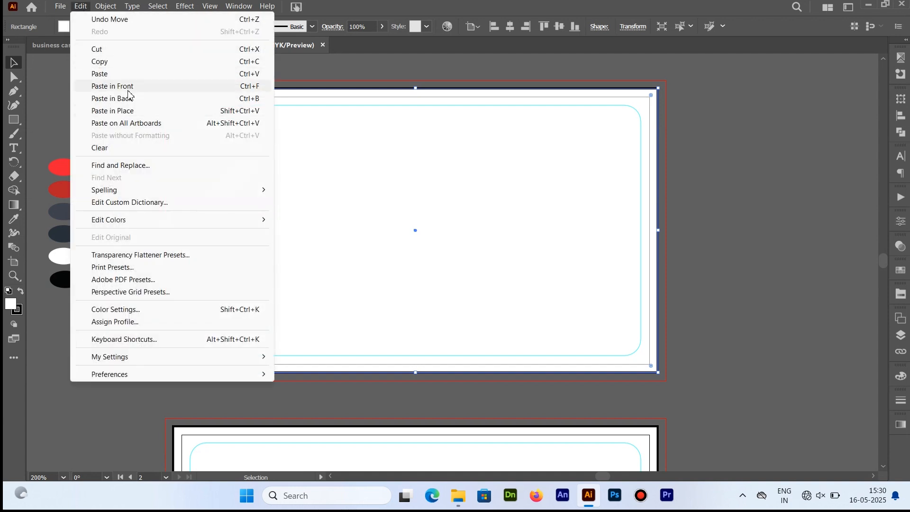
click(114, 86)
drag(175, 230, 414, 252)
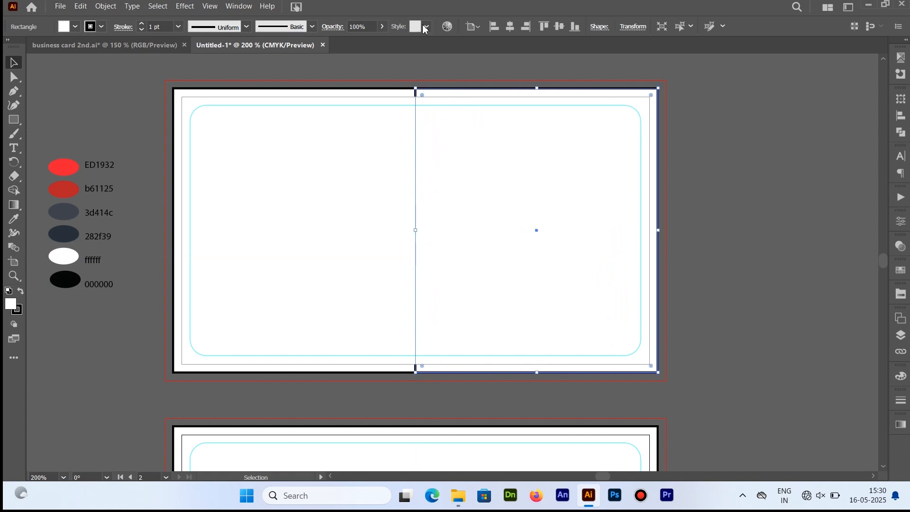
- Fill the half-card rectangle with the dark swatch 282f39 without a stroke, bring it to the front and deselect it
click(9, 221)
click(64, 230)
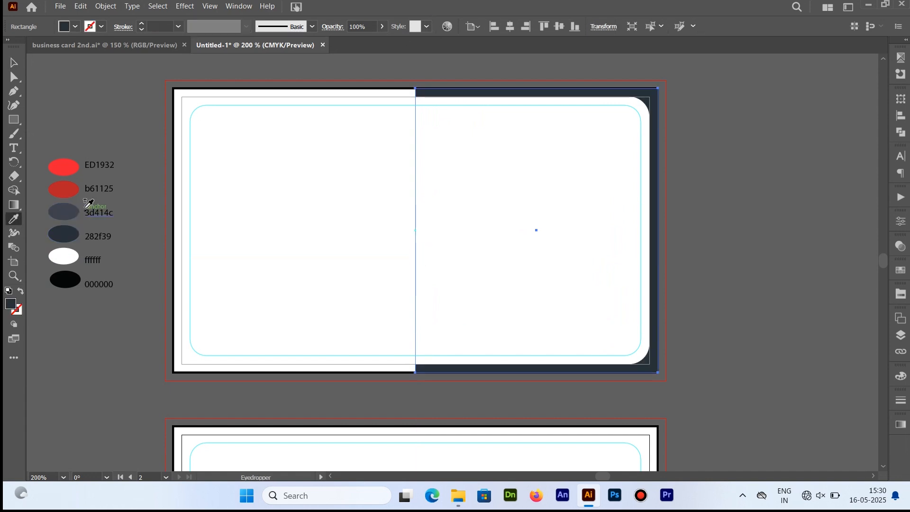
click(13, 64)
right_click(637, 106)
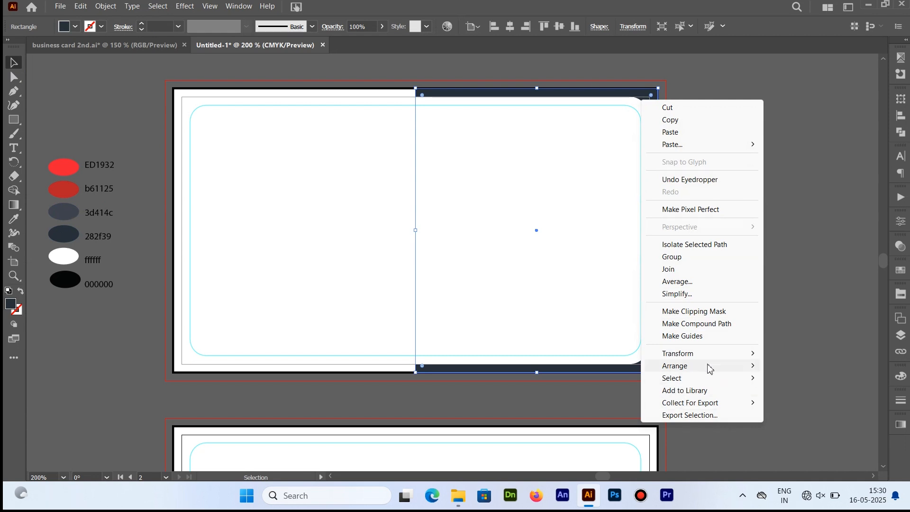
mouse_move(707, 366)
click(593, 366)
click(714, 216)
- Duplicate the dark half-card rectangle in front and set the copy's width to 0.35 in
click(476, 221)
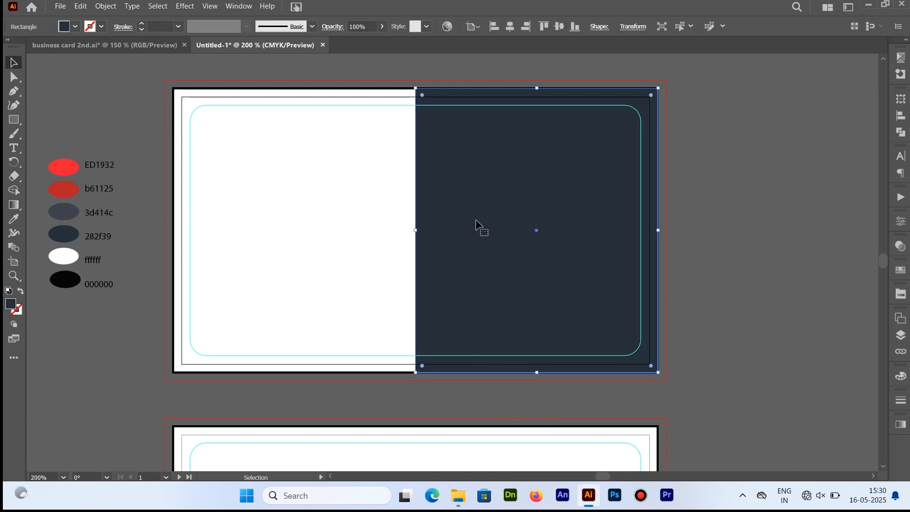
click(80, 6)
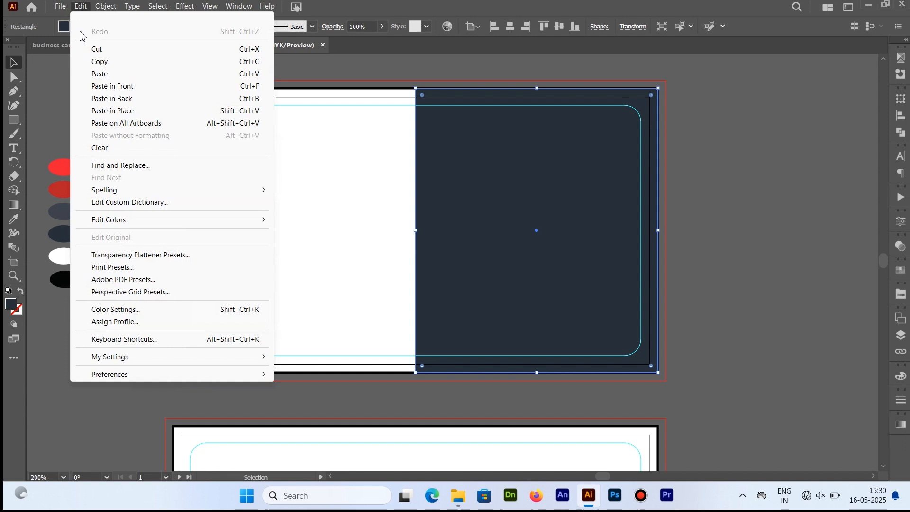
click(98, 61)
click(81, 6)
click(119, 87)
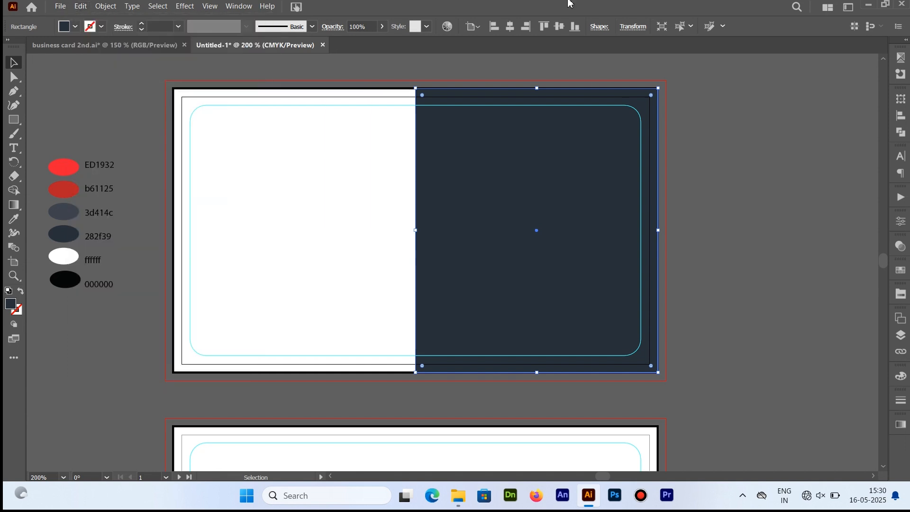
click(633, 27)
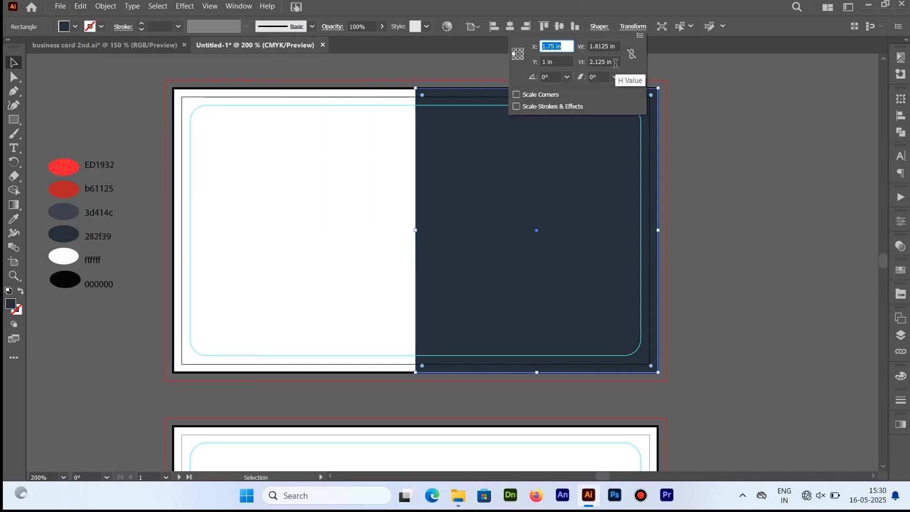
click(598, 48)
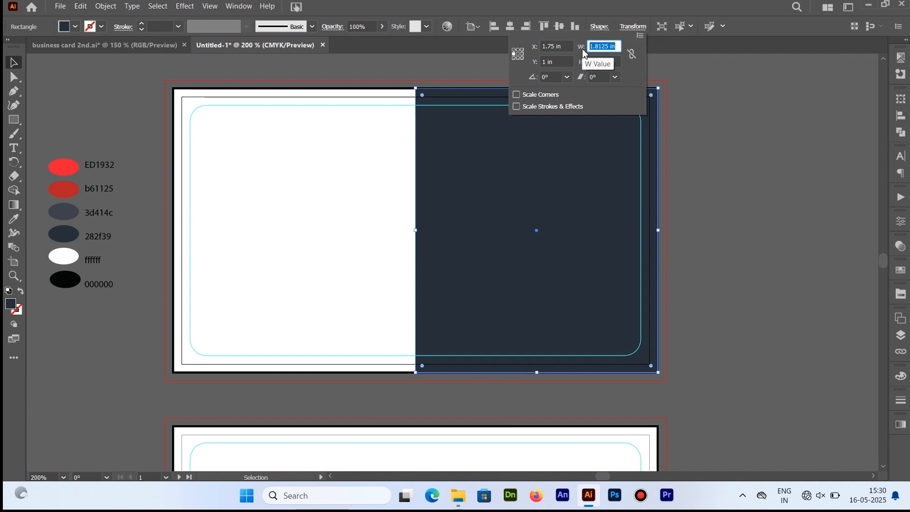
text(0.35in)
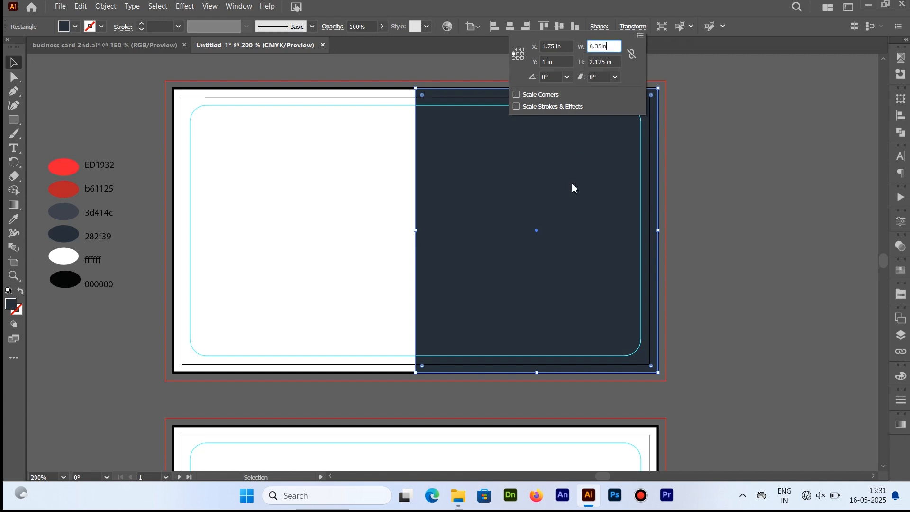
key(Return)
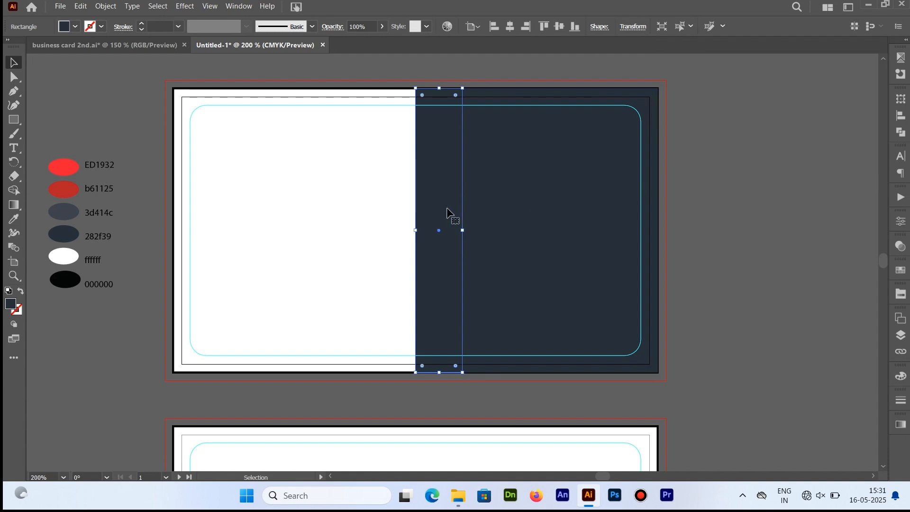
- Move the narrow dark strip over the dark half's left edge and set its width to 0.25 in
drag(464, 207, 400, 223)
key(ctrl+z)
click(448, 222)
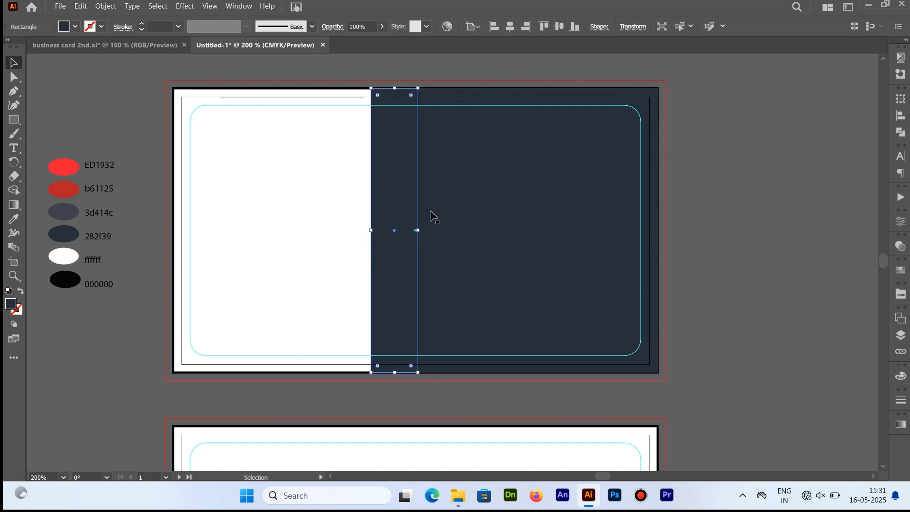
click(643, 30)
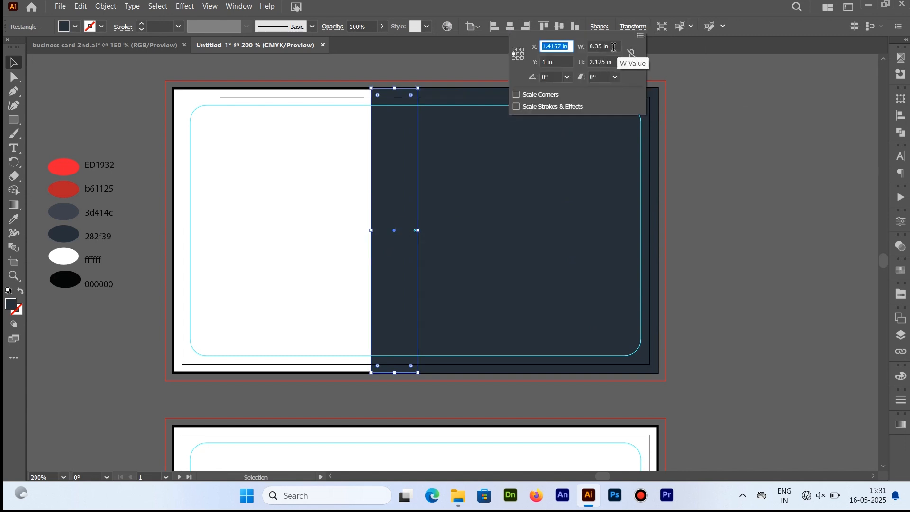
double_click(604, 46)
text(0.25)
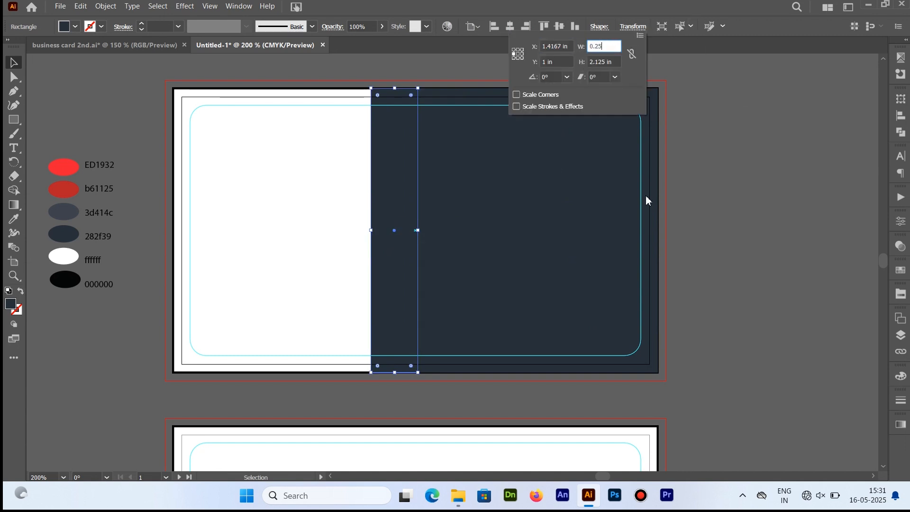
key(Return)
- Place the narrow strip flush against the dark half's left edge and extend its top edge up to the red bleed line
drag(380, 203, 388, 200)
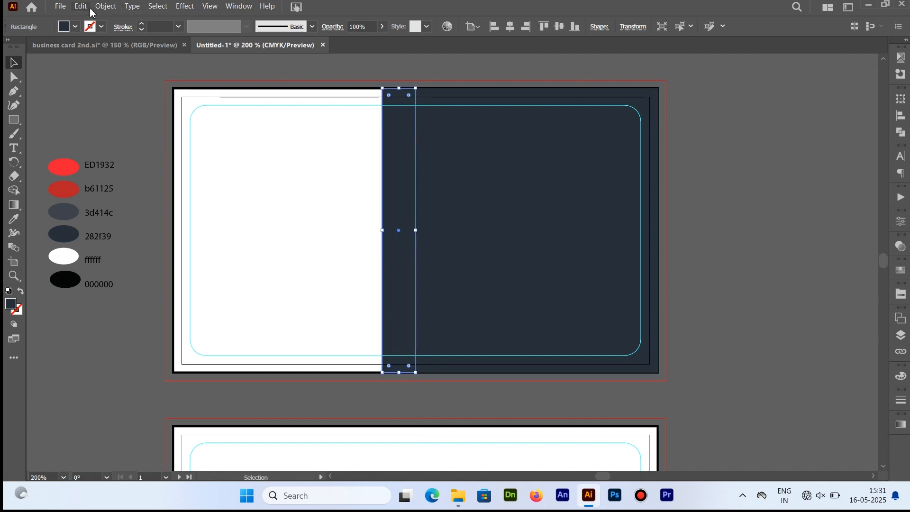
drag(398, 88, 399, 80)
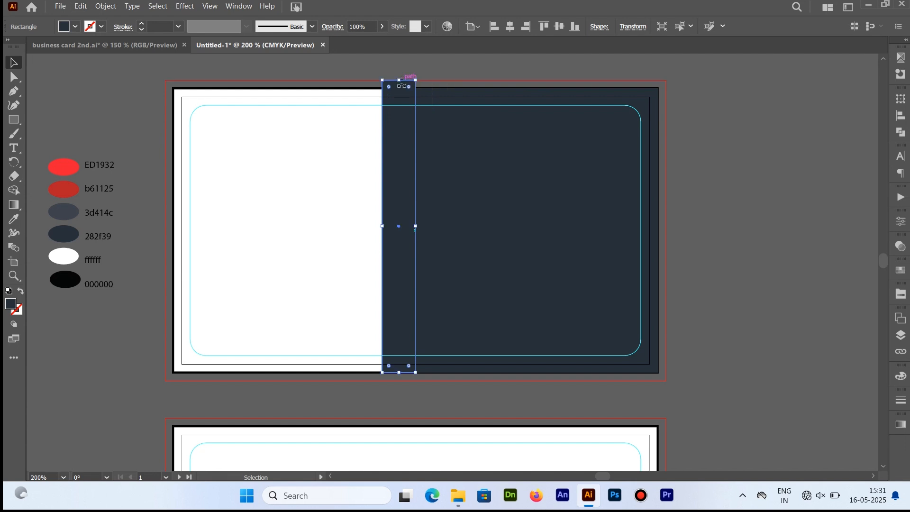
- Shorten the narrow dark strip from its bottom edge so it ends at the card's mid-height
drag(400, 373, 399, 230)
- Duplicate the dark half-card rectangle in front and set the copy's height to 0.25 in
click(497, 181)
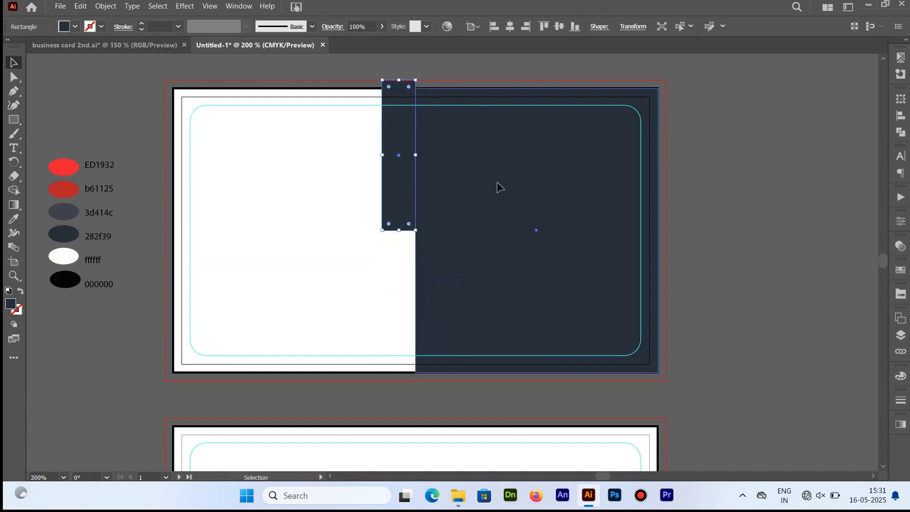
click(84, 6)
click(114, 62)
click(82, 7)
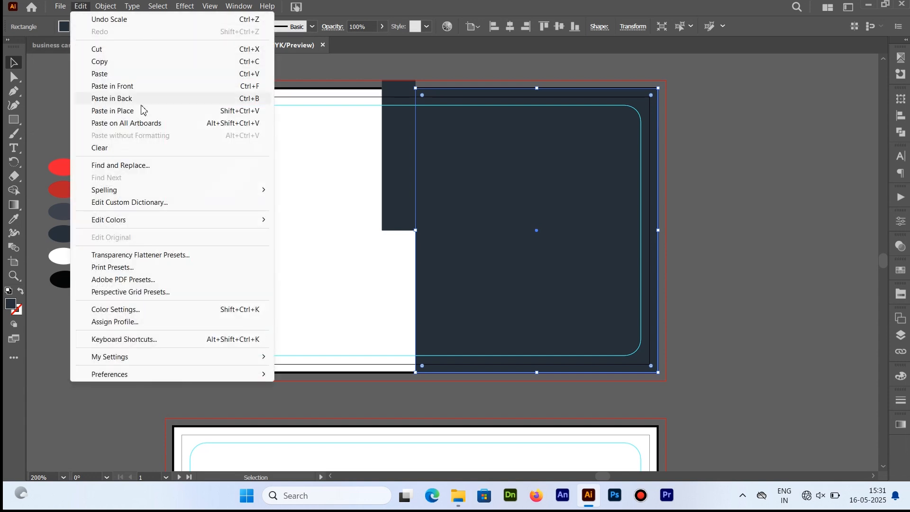
click(136, 87)
click(637, 28)
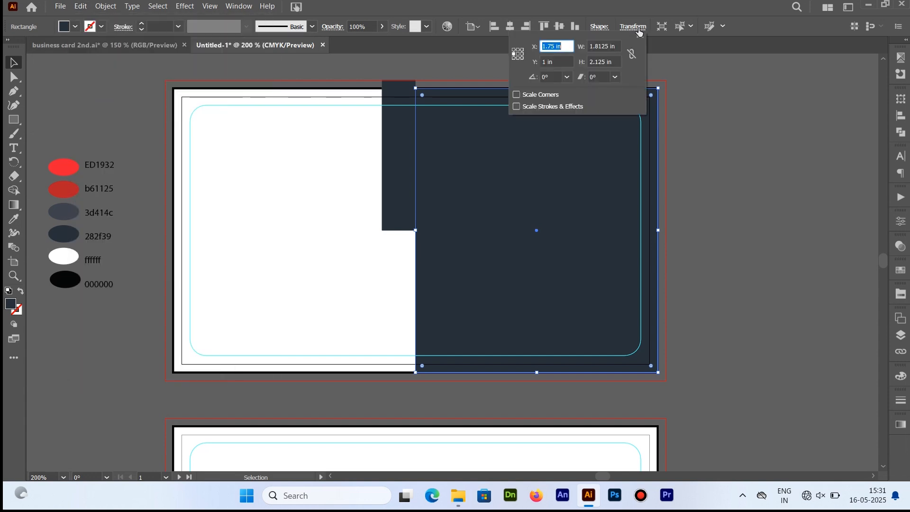
click(611, 62)
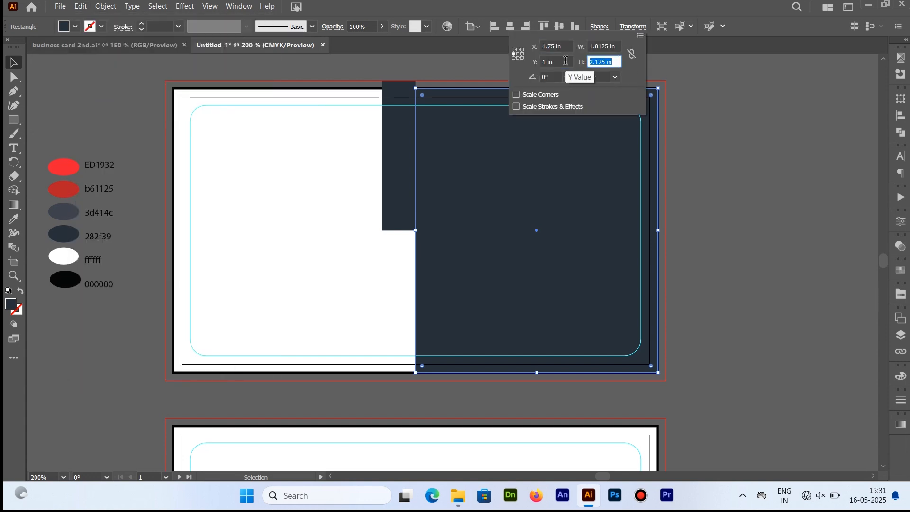
text(0.25)
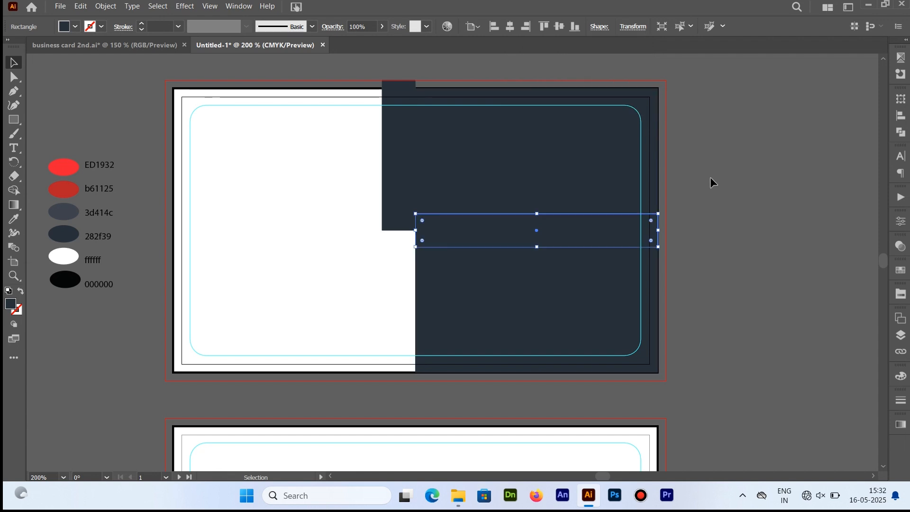
- Fill the thin horizontal band with the 3d414c swatch and deselect it
key(i)
click(51, 212)
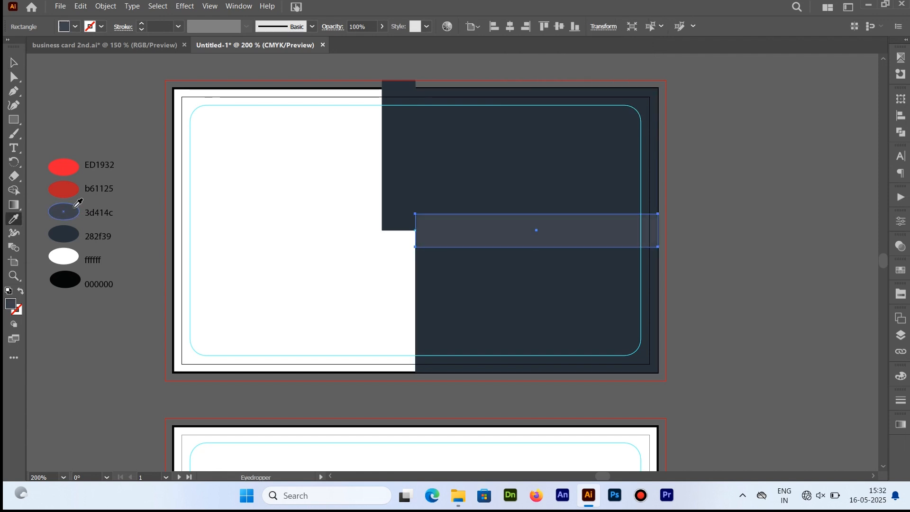
click(689, 252)
- Extend the dark half and its horizontal band to the red bleed line at the card's outer side, top and bottom
drag(689, 252, 666, 230)
click(671, 235)
click(587, 187)
drag(547, 90, 538, 81)
drag(540, 373, 540, 381)
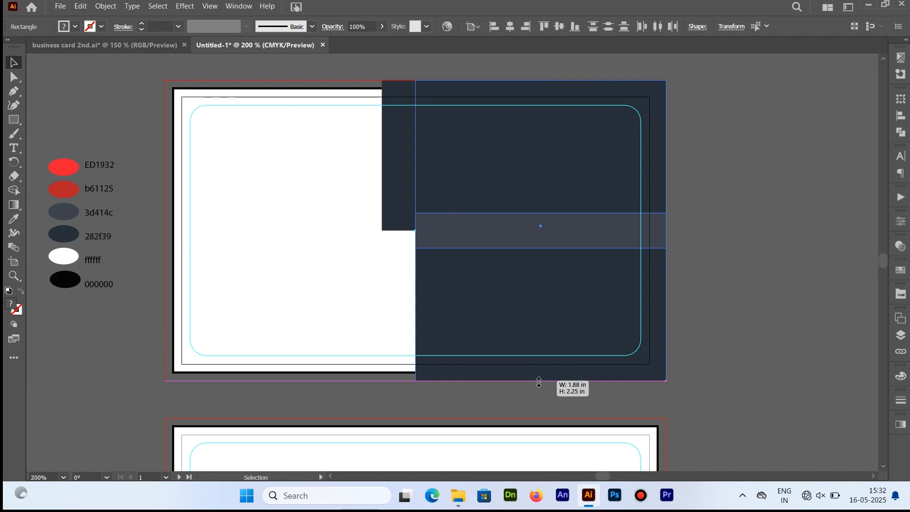
click(688, 240)
- Split the narrow dark strip into a grid of two rows and one column with a 0 in gutter
click(398, 109)
click(80, 6)
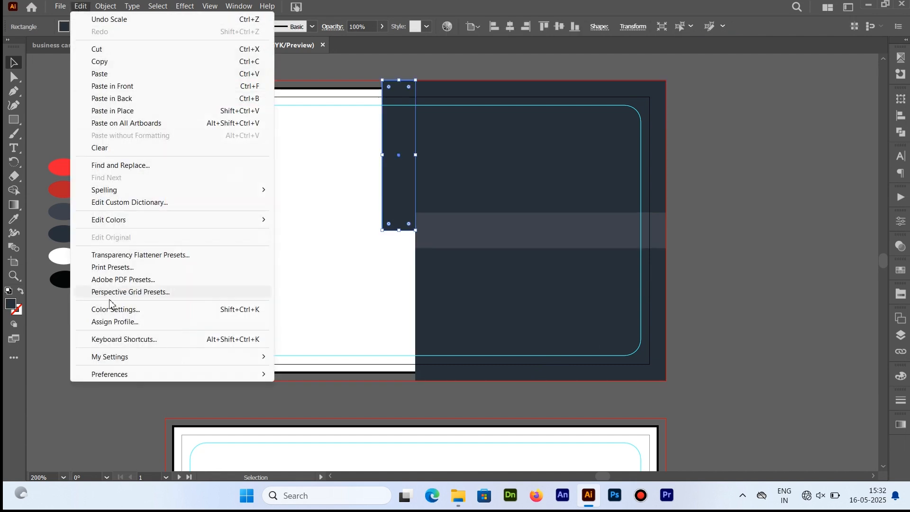
mouse_move(105, 6)
mouse_move(169, 280)
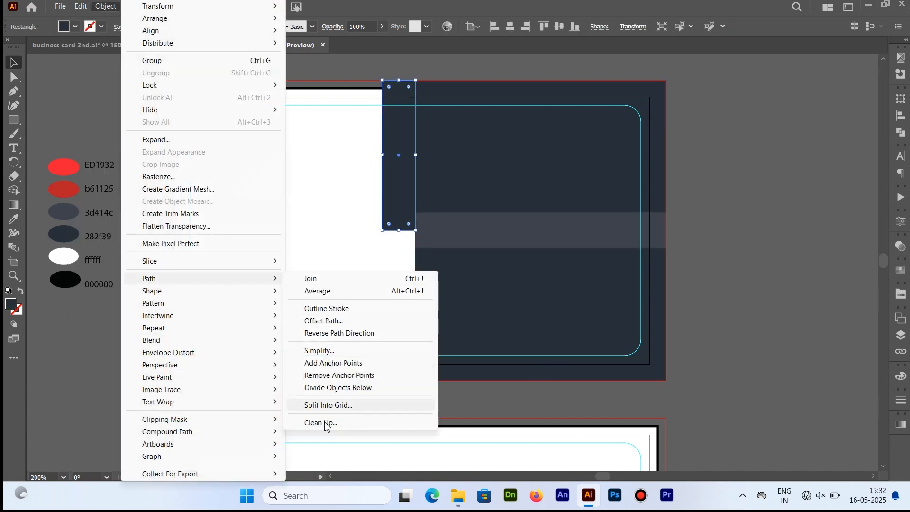
click(345, 406)
click(653, 176)
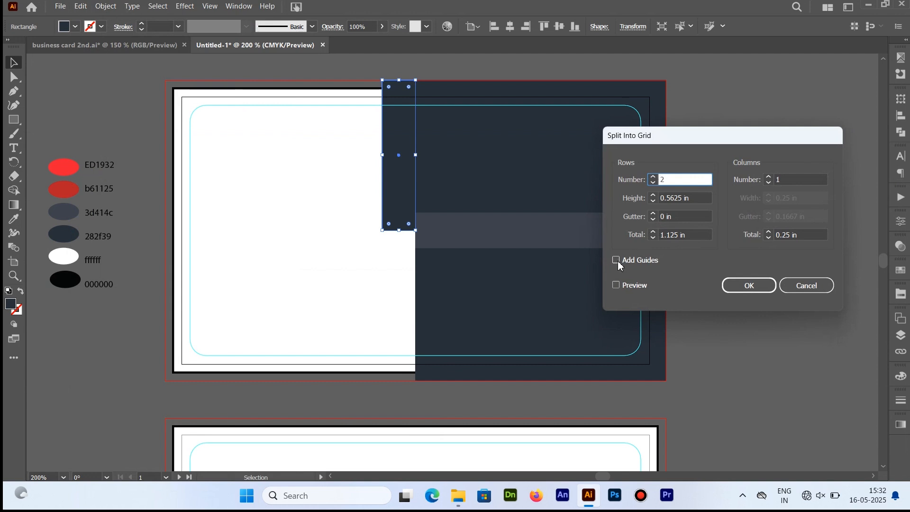
click(617, 285)
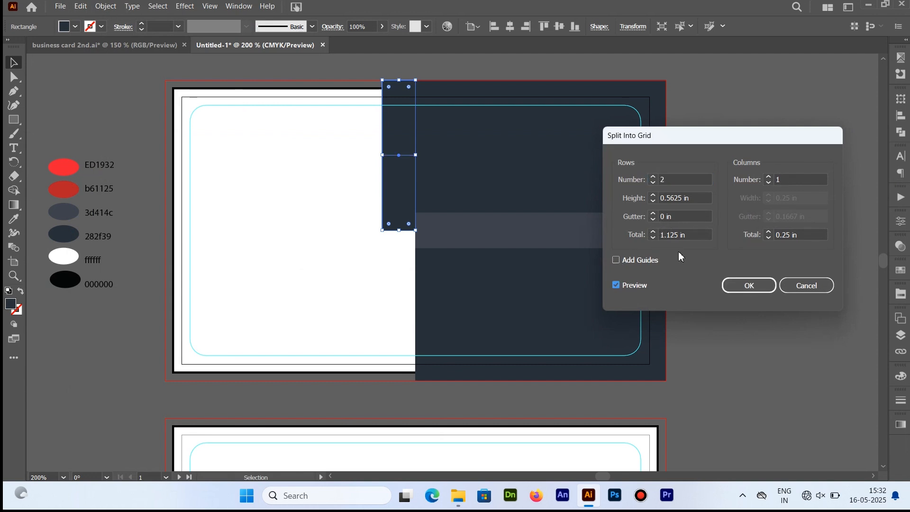
click(743, 286)
- Shorten the lower strip piece from its top edge to half its height and extend the upper piece down to meet it
click(374, 207)
click(404, 203)
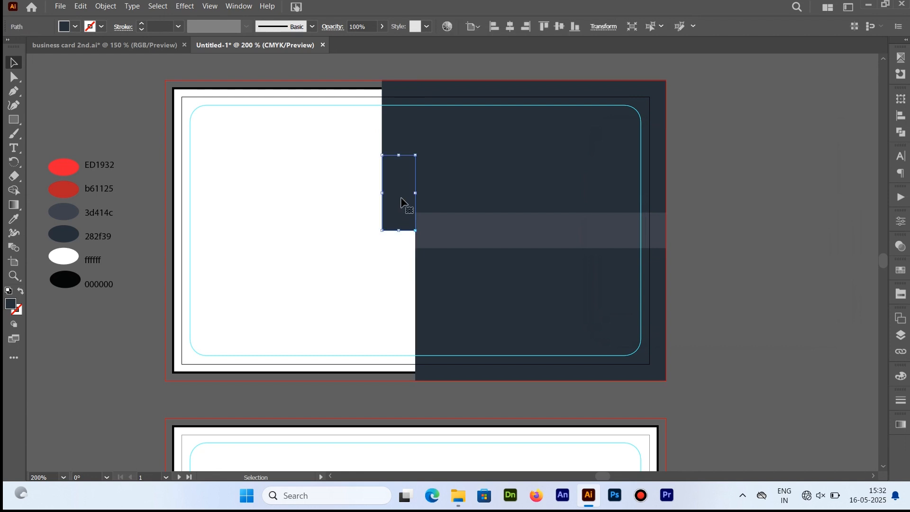
drag(399, 154, 401, 194)
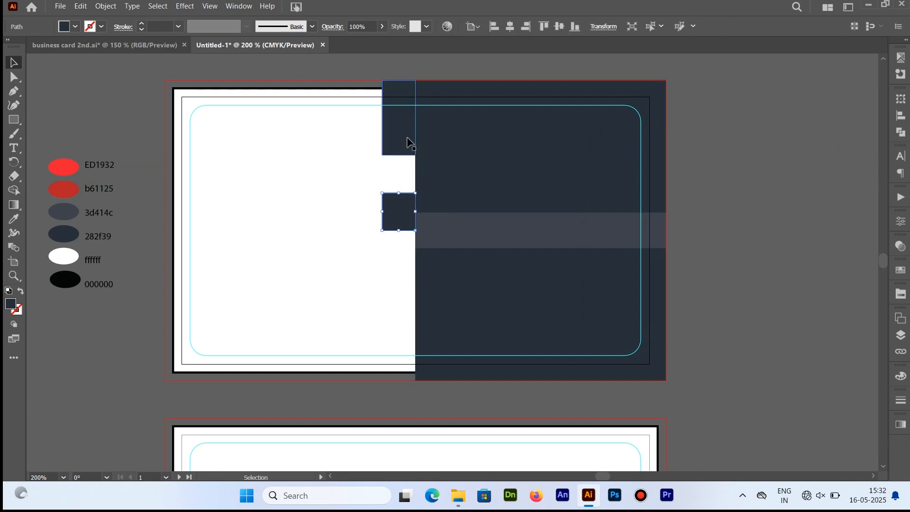
click(401, 148)
drag(400, 159, 401, 192)
- Try to reshape the lower strip piece by its anchor points and undo the move
key(a)
key(ctrl+plus)
drag(597, 316, 530, 140)
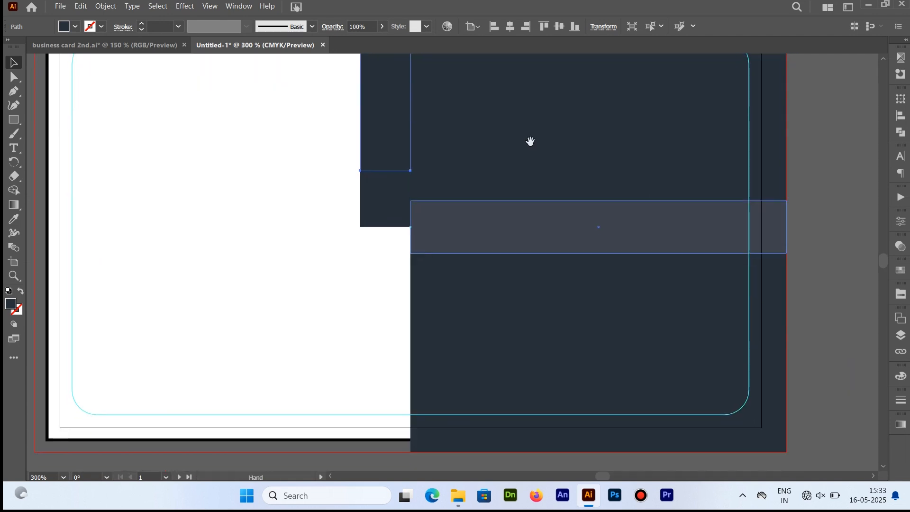
click(375, 221)
click(14, 77)
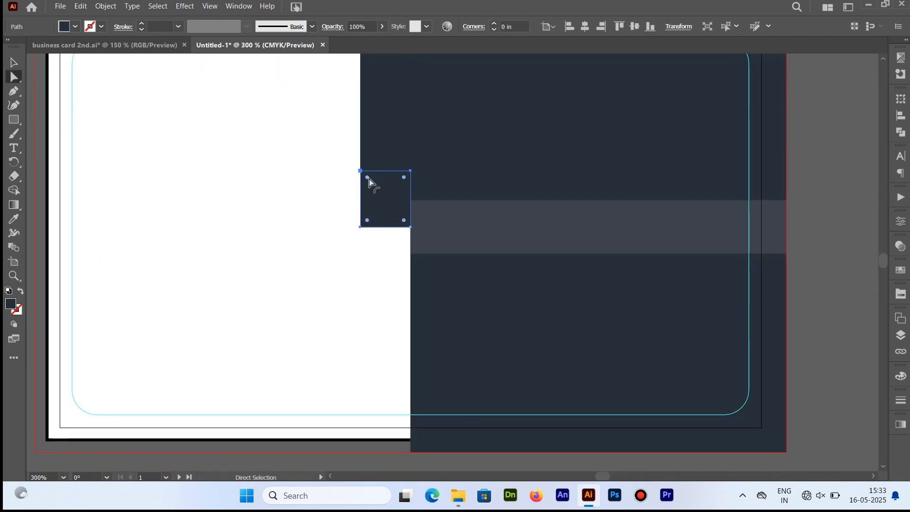
drag(339, 138, 371, 219)
key(ctrl+z)
key(ctrl+minus)
key(ctrl+minus)
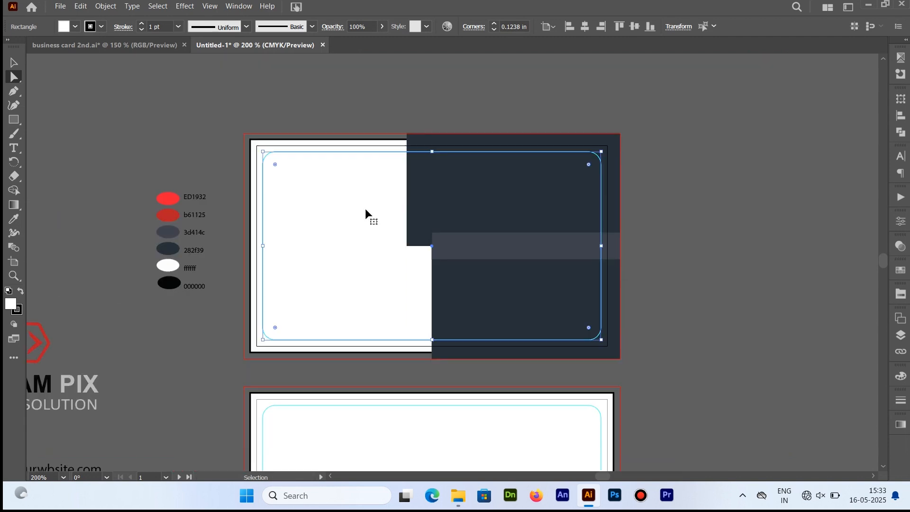
key(ctrl+plus)
click(406, 154)
shift+click(408, 209)
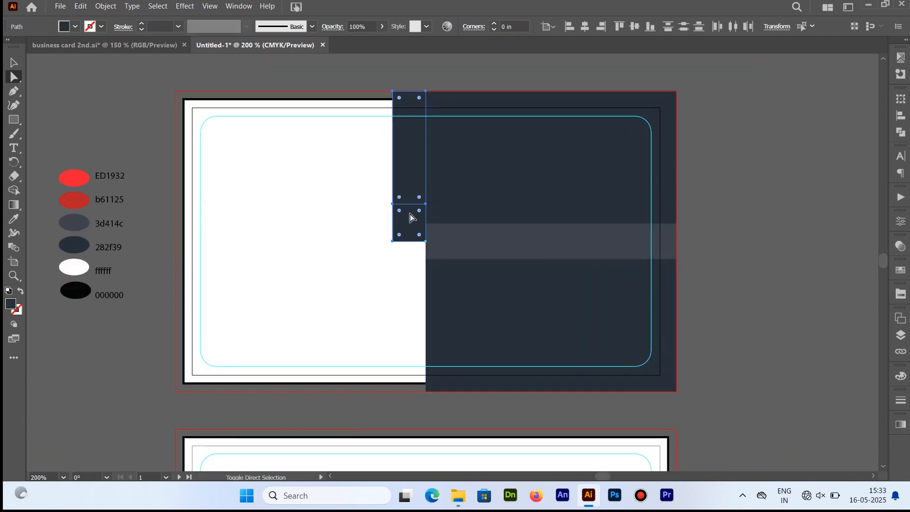
key(v)
click(81, 5)
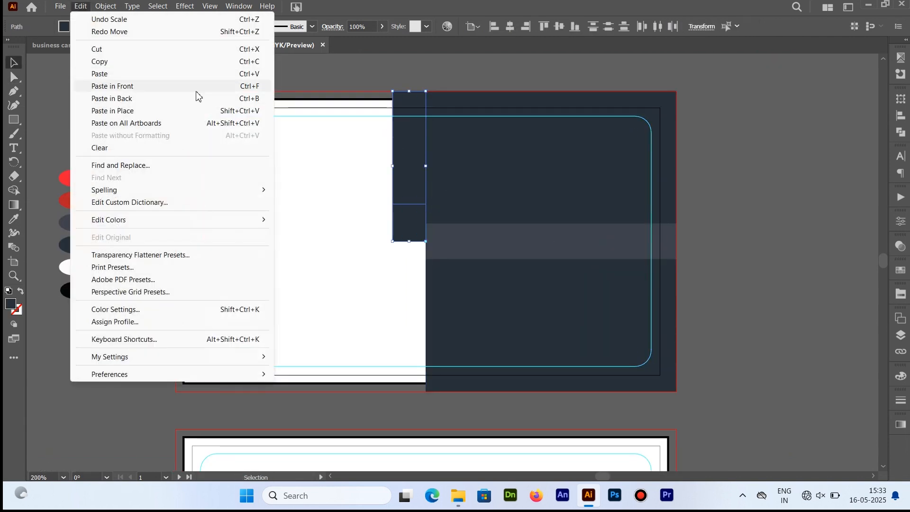
right_click(409, 124)
mouse_move(497, 347)
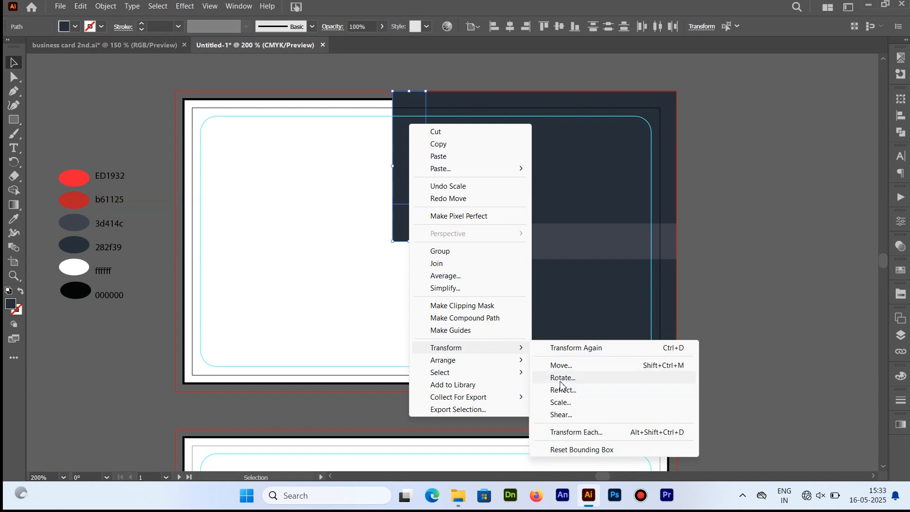
click(562, 390)
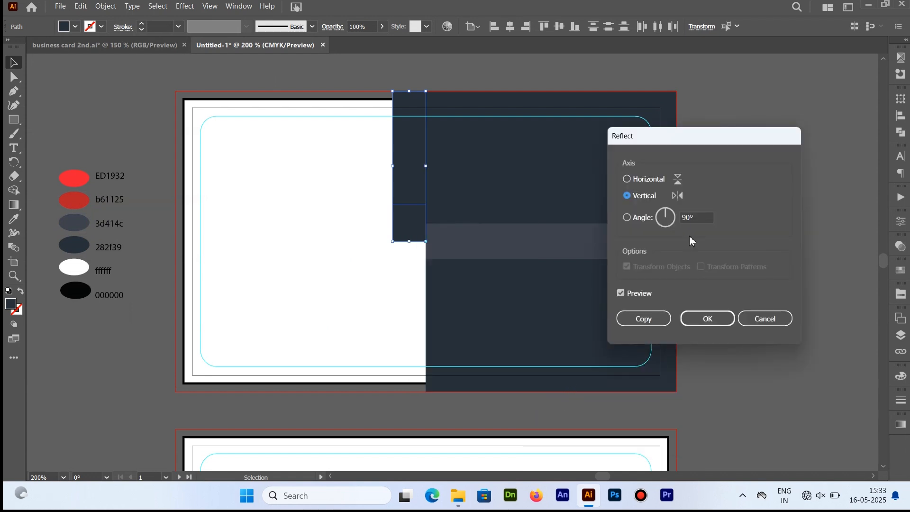
click(764, 318)
click(791, 177)
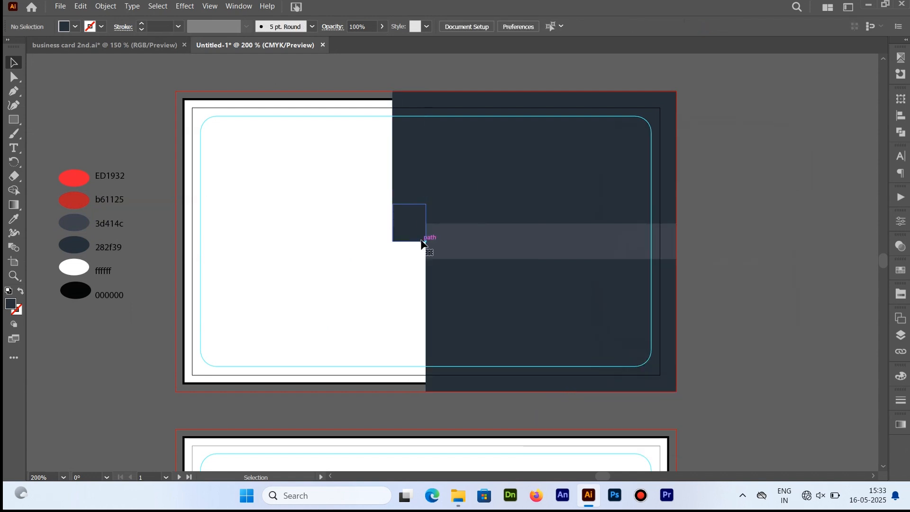
- Slant the lower strip piece into a parallelogram by shifting its bottom anchor points toward the white half
key(a)
click(412, 218)
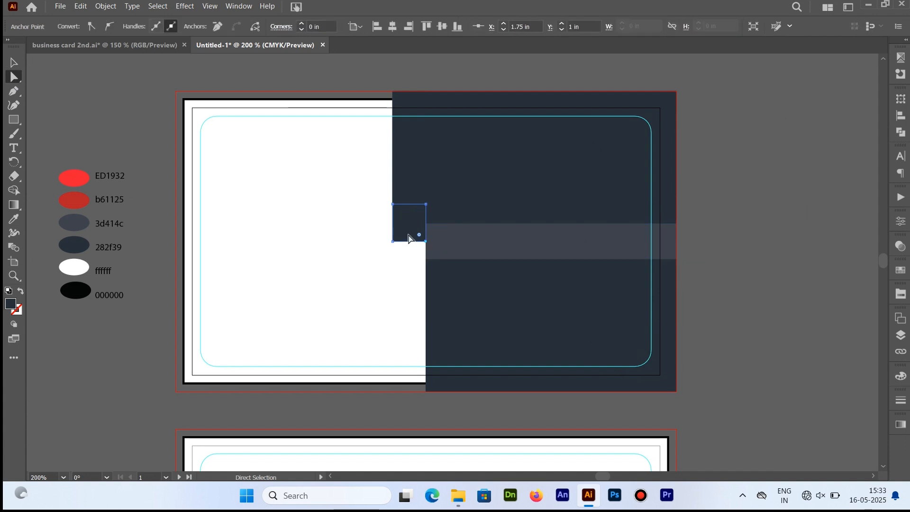
drag(424, 241, 418, 240)
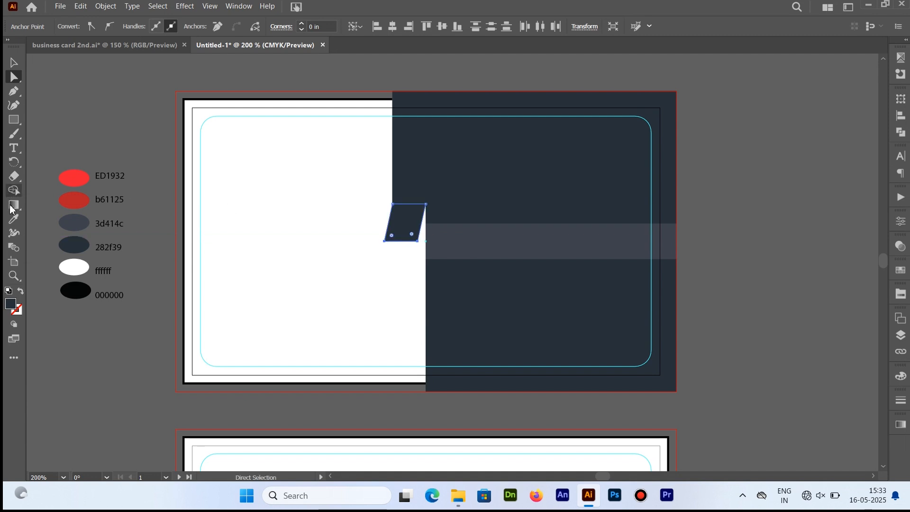
- Fill the slanted piece with swatch b61125 and the upper strip piece with swatch ED1932
key(i)
click(83, 199)
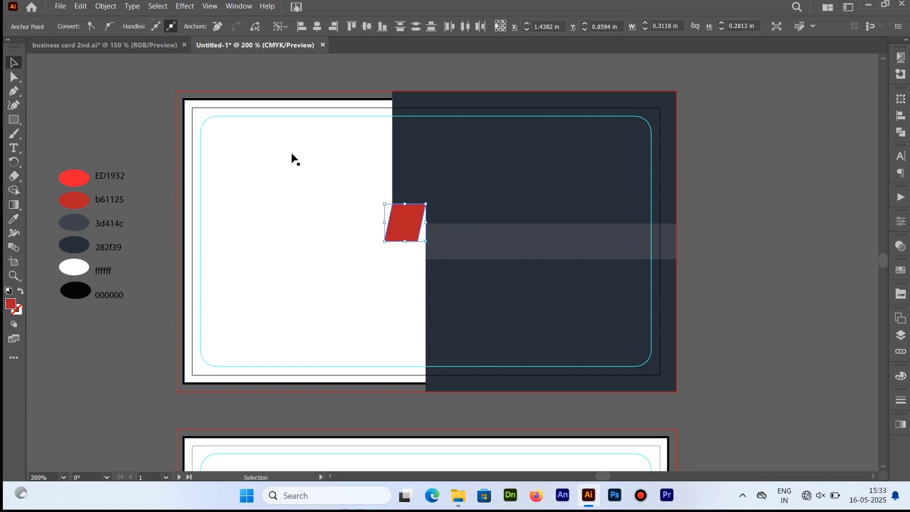
key(v)
click(14, 220)
click(81, 176)
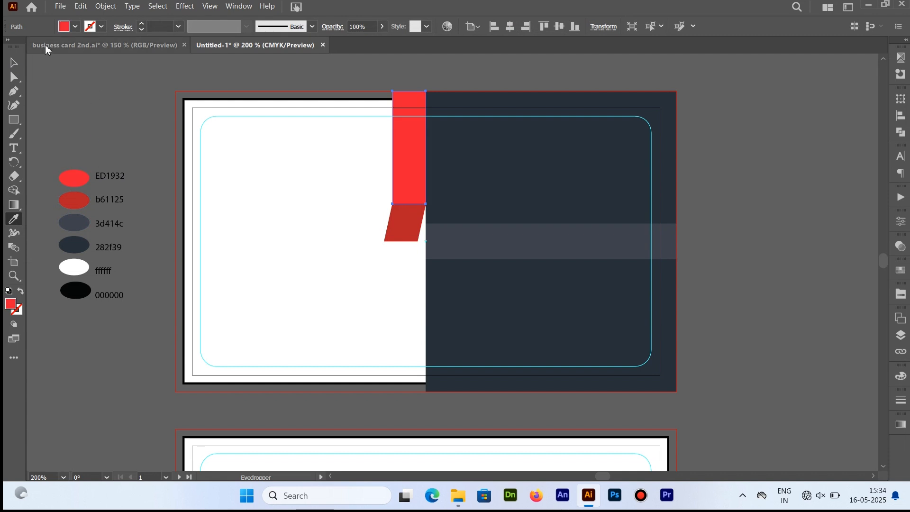
- Reflect a copy of both red pieces across the horizontal axis and place it below the originals to form a chevron strip
click(13, 62)
click(373, 175)
click(402, 198)
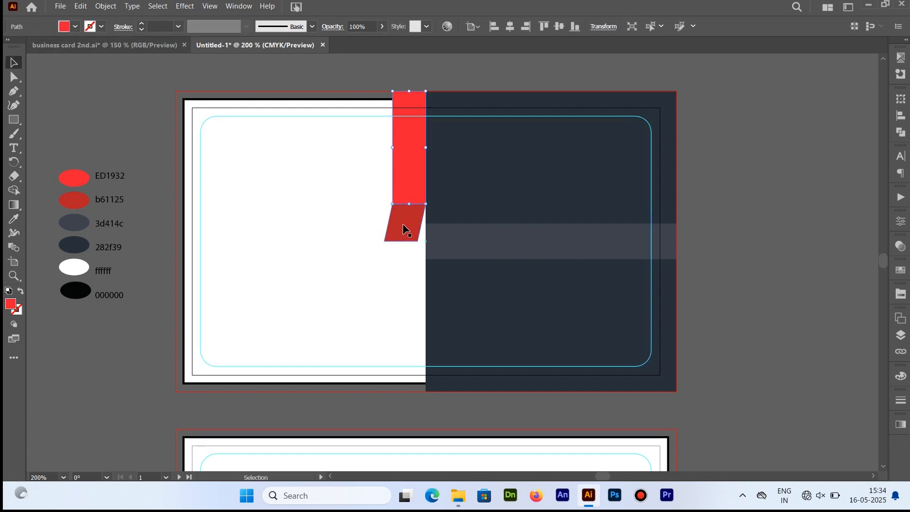
shift+click(402, 223)
right_click(414, 177)
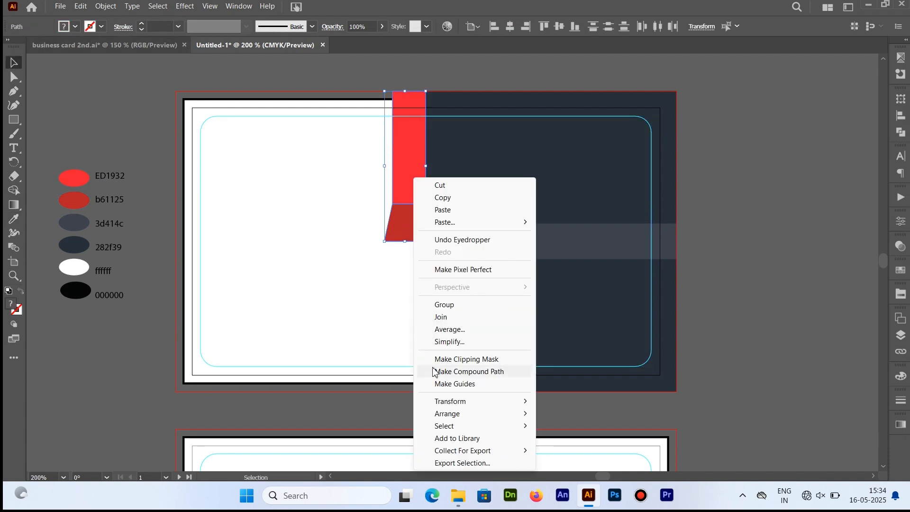
mouse_move(516, 403)
click(574, 342)
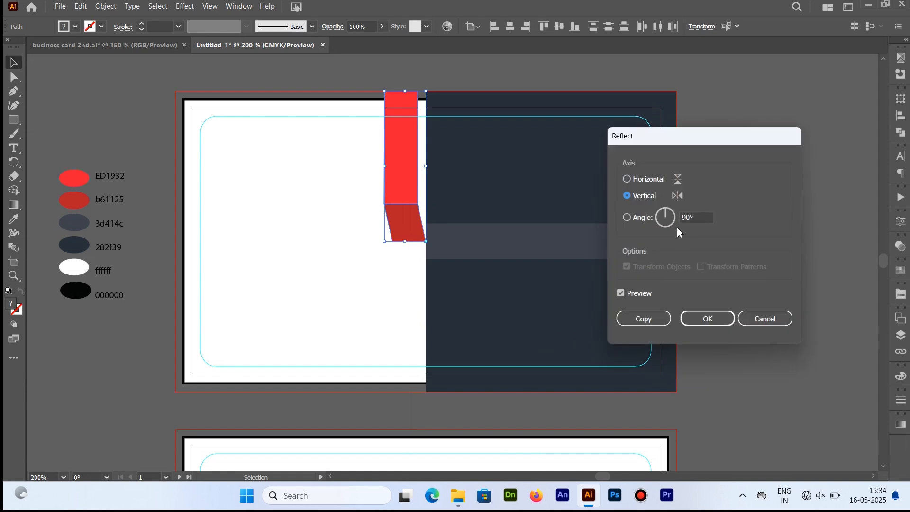
click(627, 180)
click(650, 323)
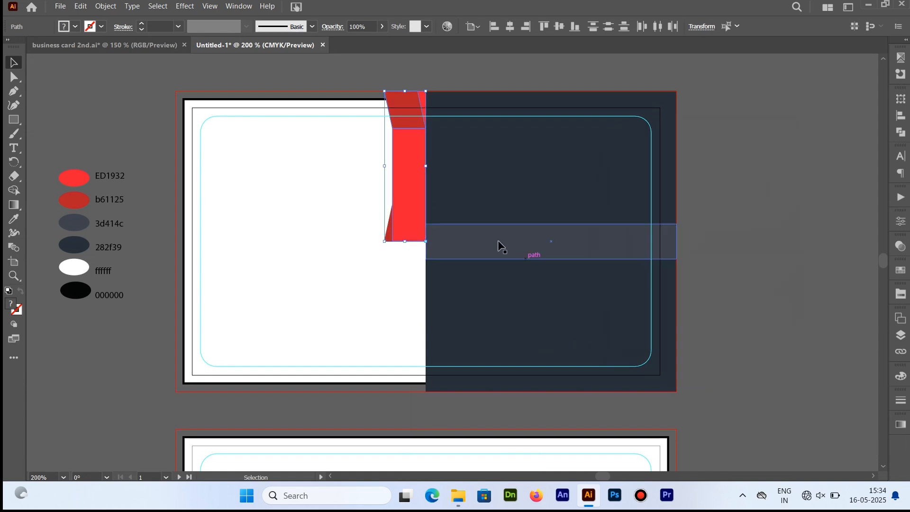
drag(401, 171, 400, 316)
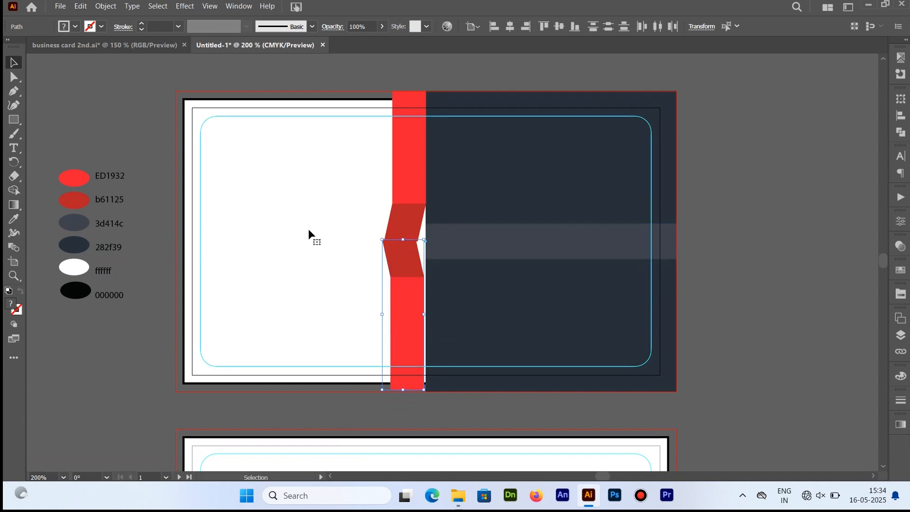
- Swap the mirrored pieces' colors, giving the slanted piece the bright red and the straight strip the dark red
click(13, 220)
click(413, 290)
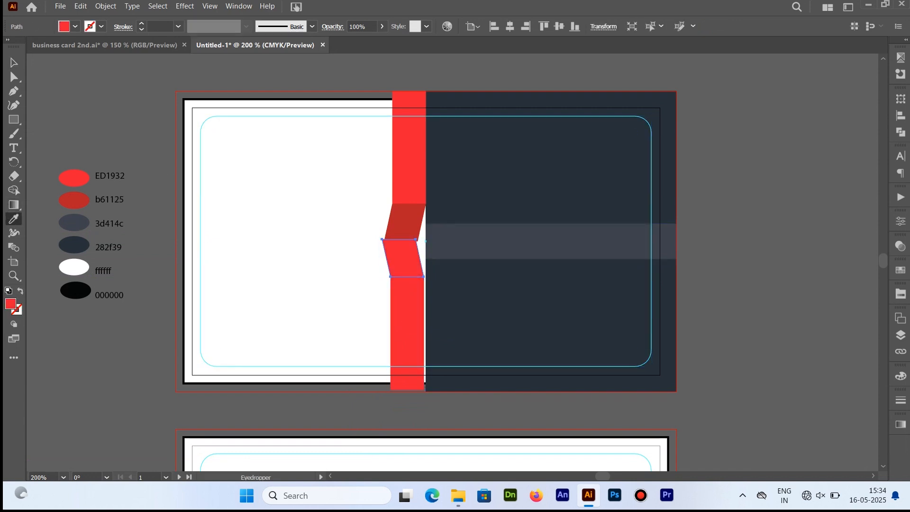
key(v)
click(408, 224)
click(13, 62)
click(742, 193)
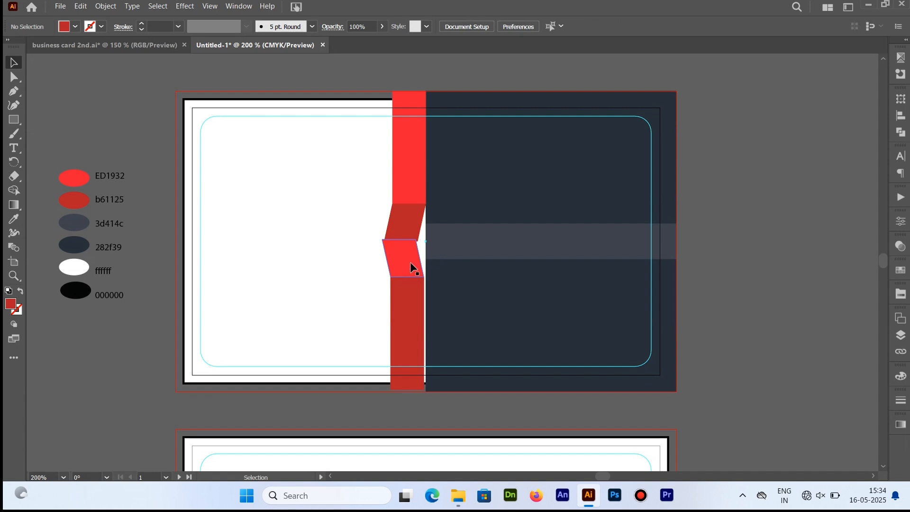
- Move the two mirrored red pieces flush against the dark half and the upper slanted piece, then select all four pieces
key(ctrl+plus)
click(382, 306)
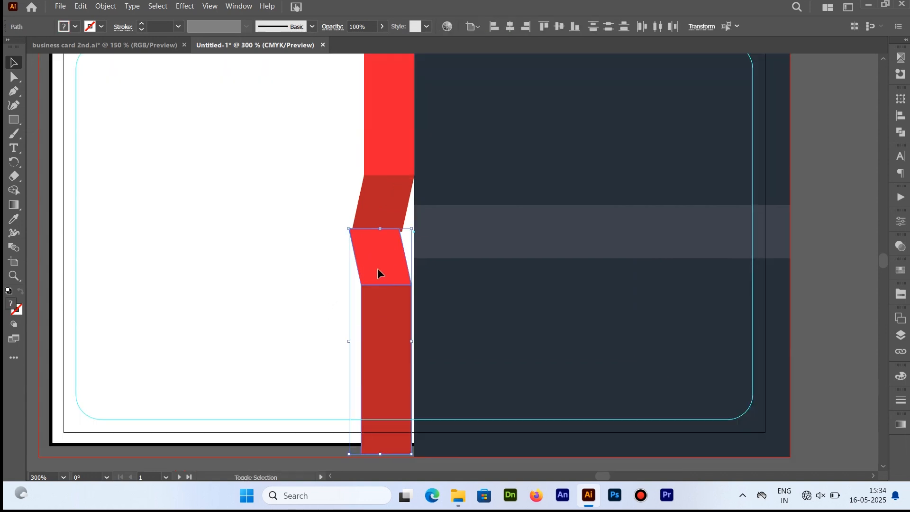
shift+click(378, 268)
drag(390, 348, 385, 337)
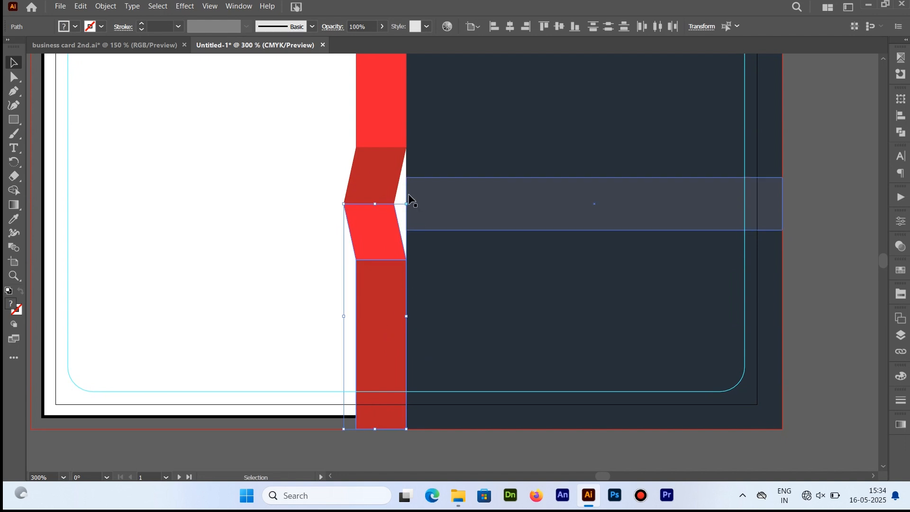
shift+click(380, 175)
shift+click(385, 129)
- Extend the gray band's inner end beneath the red chevron
drag(442, 131, 430, 224)
click(777, 178)
click(397, 300)
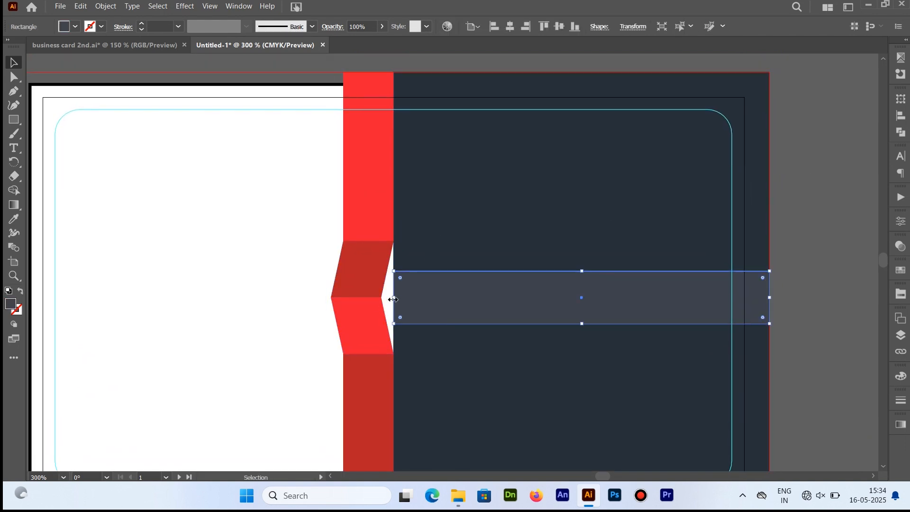
drag(392, 299, 338, 298)
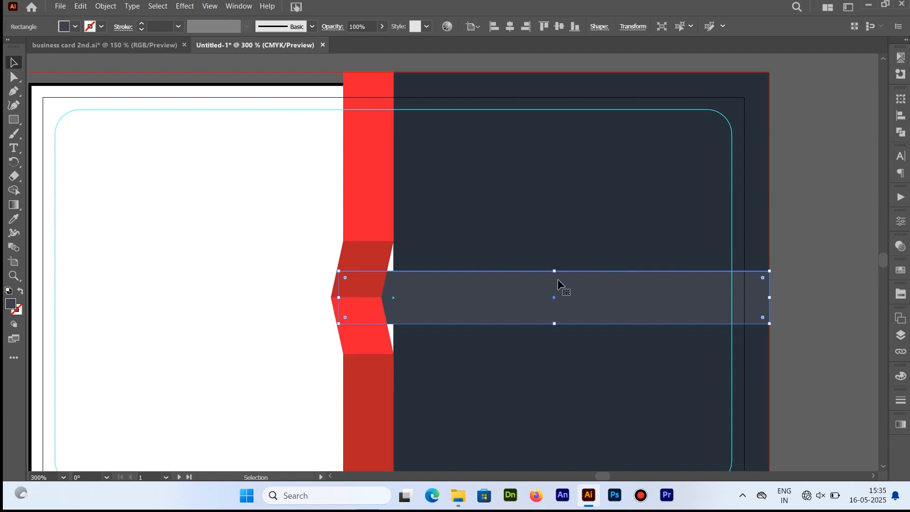
- Shorten the upper slanted red piece from its top edge and delete the lower slanted piece
click(362, 261)
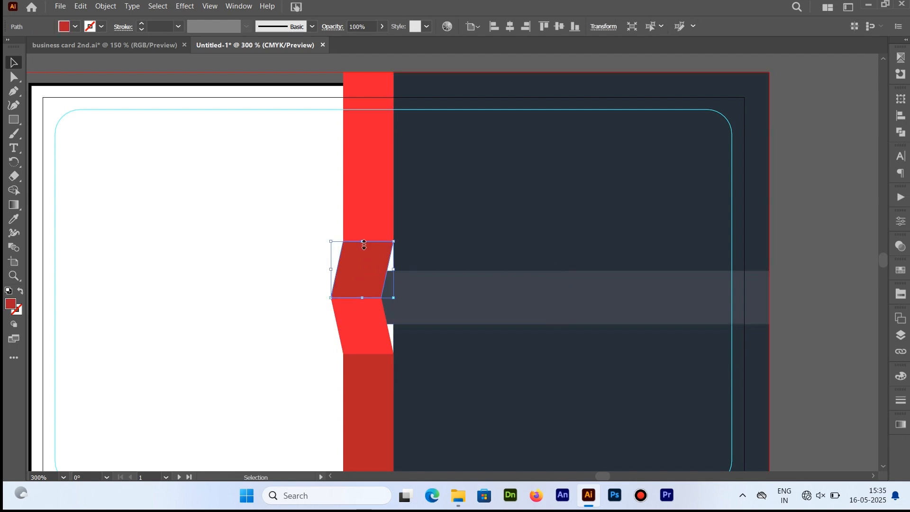
drag(364, 245, 361, 259)
click(358, 335)
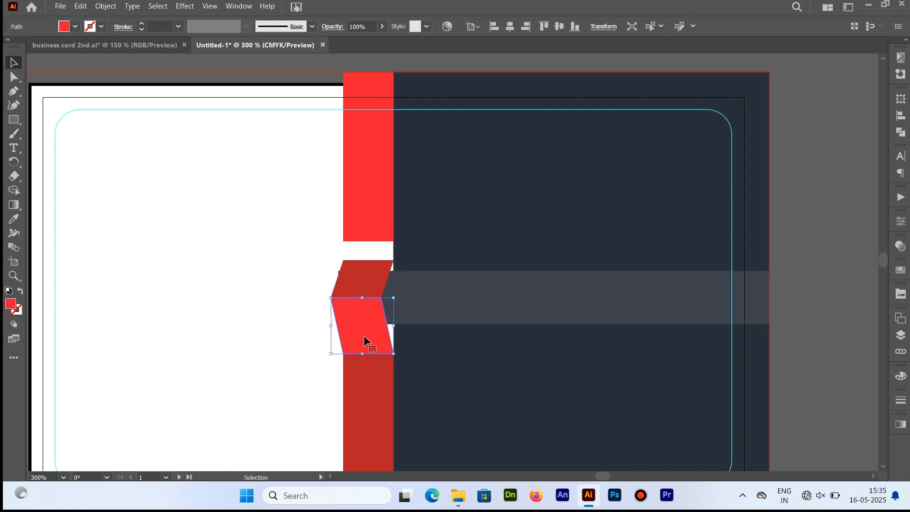
key(Delete)
- Reflect a copy of the shortened slanted piece across the vertical axis and place it directly beneath the original
click(373, 281)
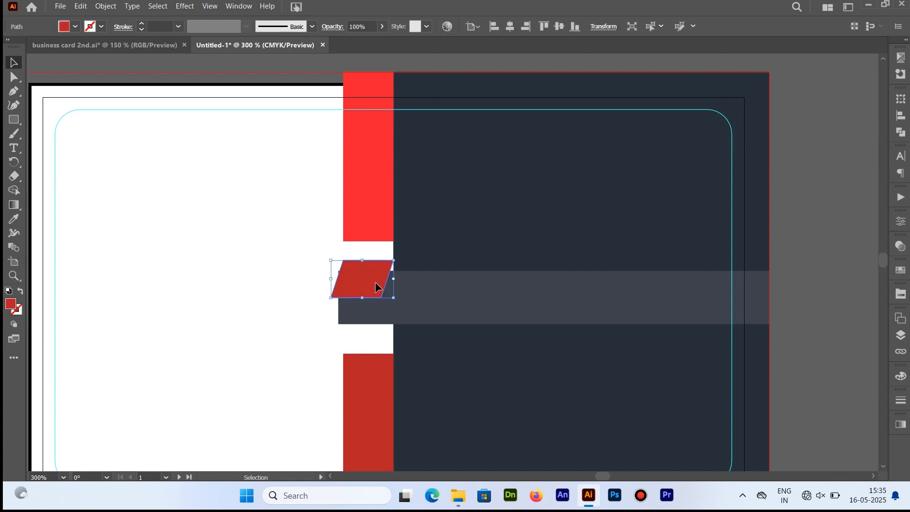
right_click(374, 282)
mouse_move(428, 412)
click(541, 355)
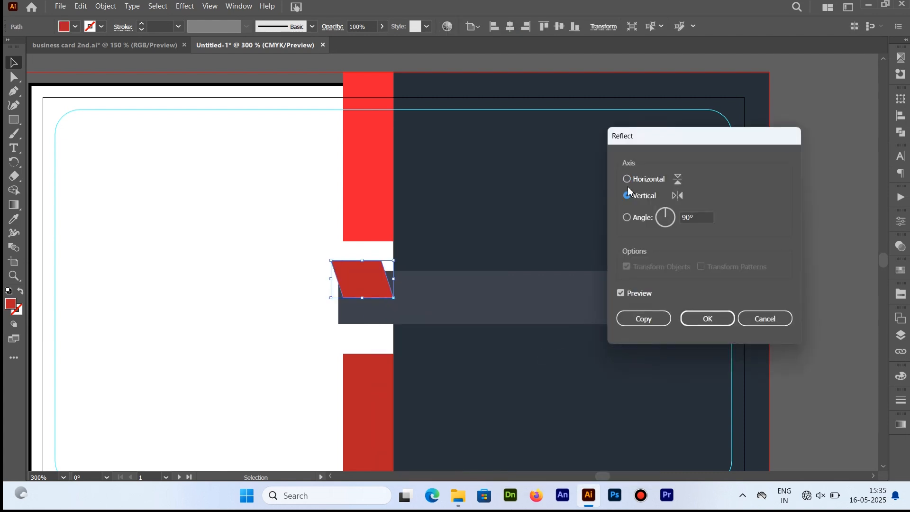
click(639, 319)
mouse_move(365, 301)
mouse_down()
mouse_move(363, 334)
mouse_move(366, 314)
mouse_up()
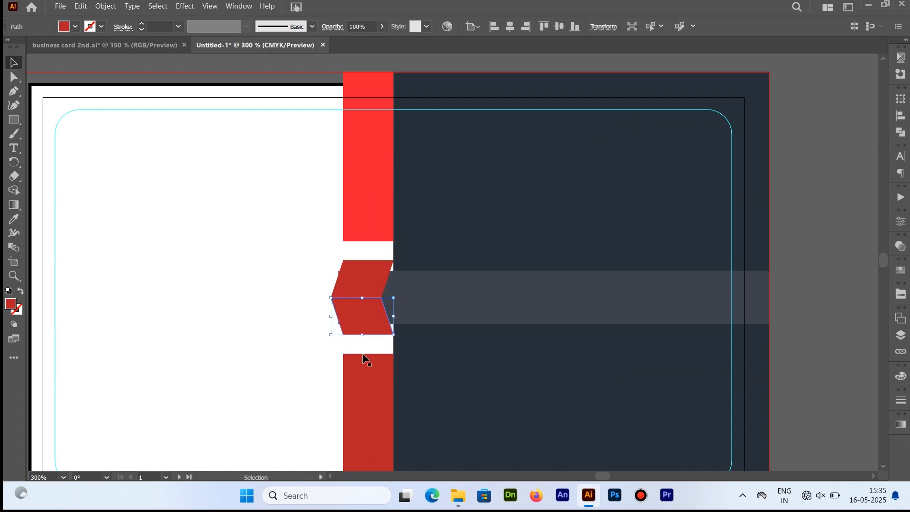
- Stretch the lower and upper straight red strips until they meet the shortened chevron pieces
click(365, 359)
drag(369, 353, 370, 333)
click(363, 217)
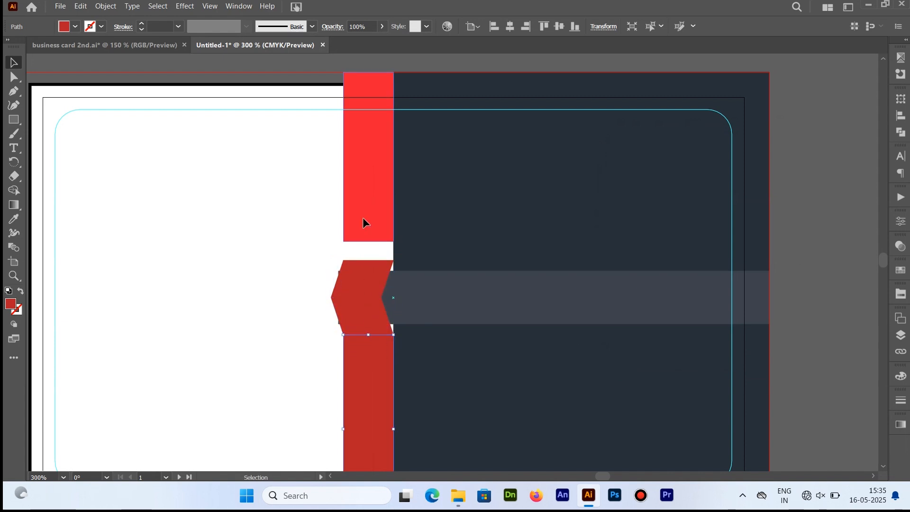
drag(368, 241, 369, 261)
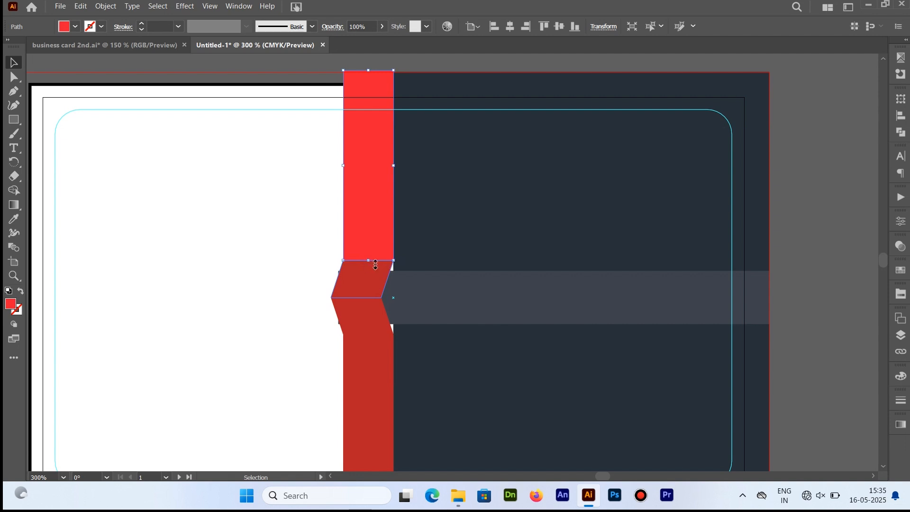
- Recolor the lower slanted piece with the bright red sampled from the upper strip
click(357, 314)
click(14, 220)
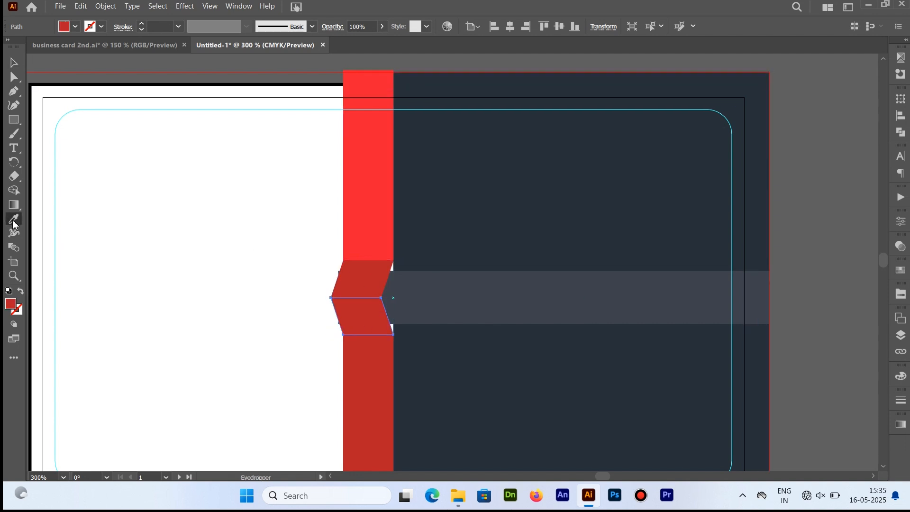
click(370, 230)
click(14, 63)
click(319, 270)
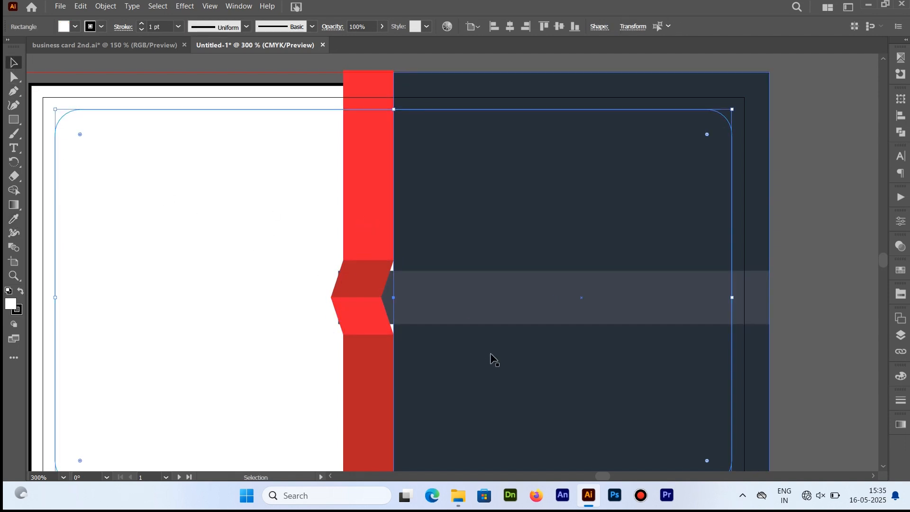
- Swap the upper pieces' colors, giving the straight strip the dark red and the slanted piece the bright red
click(351, 275)
shift+click(385, 197)
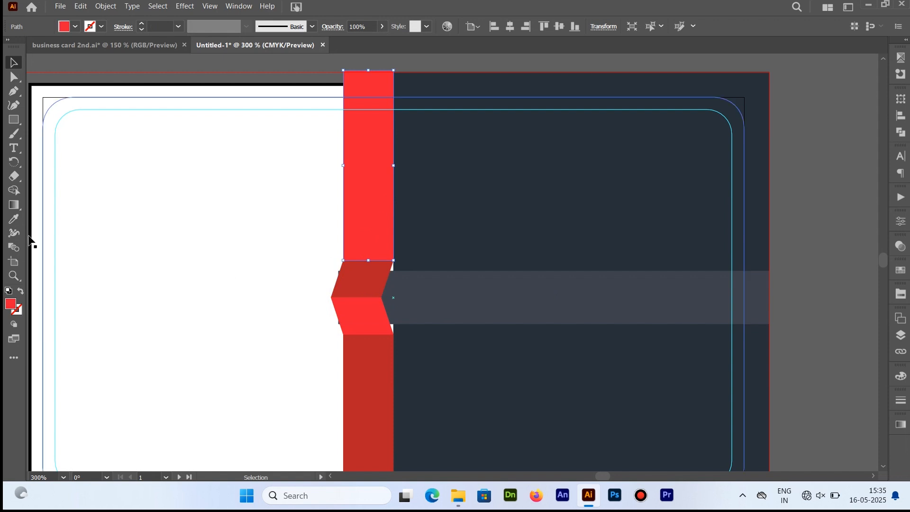
click(14, 219)
click(363, 281)
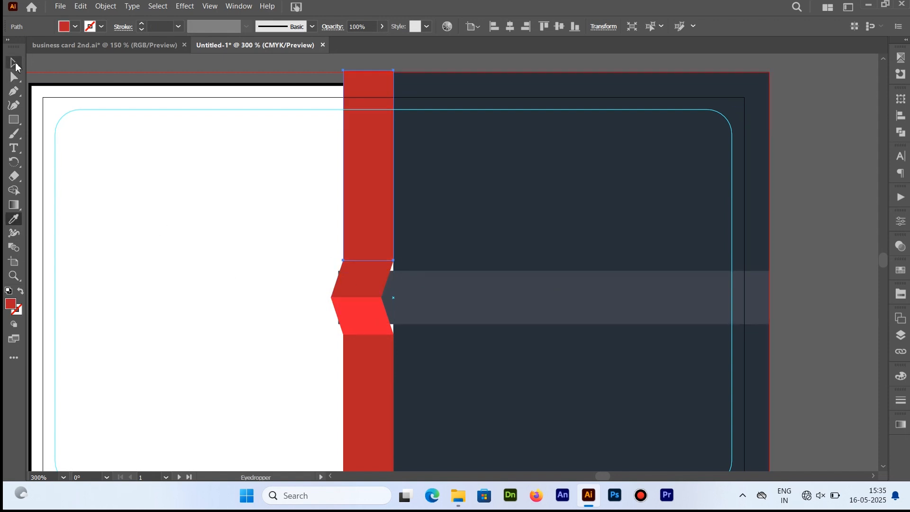
key(v)
click(357, 276)
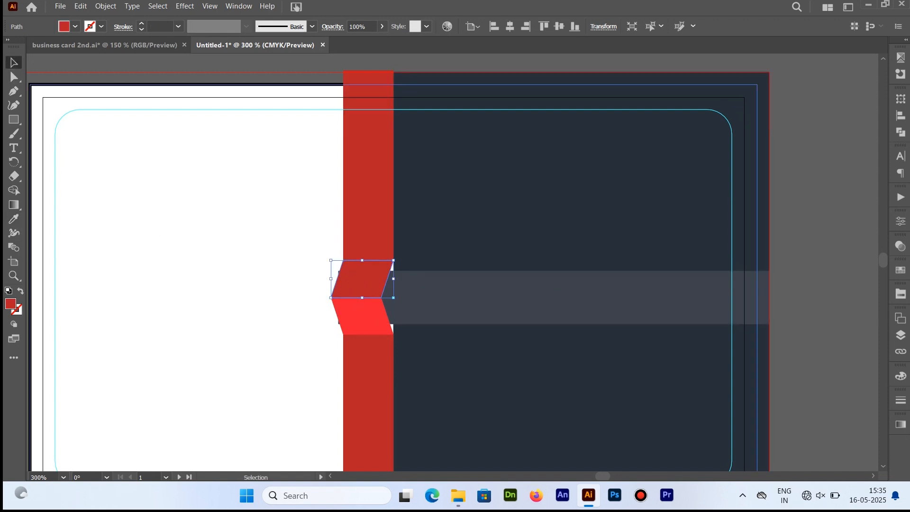
click(14, 219)
click(364, 318)
key(v)
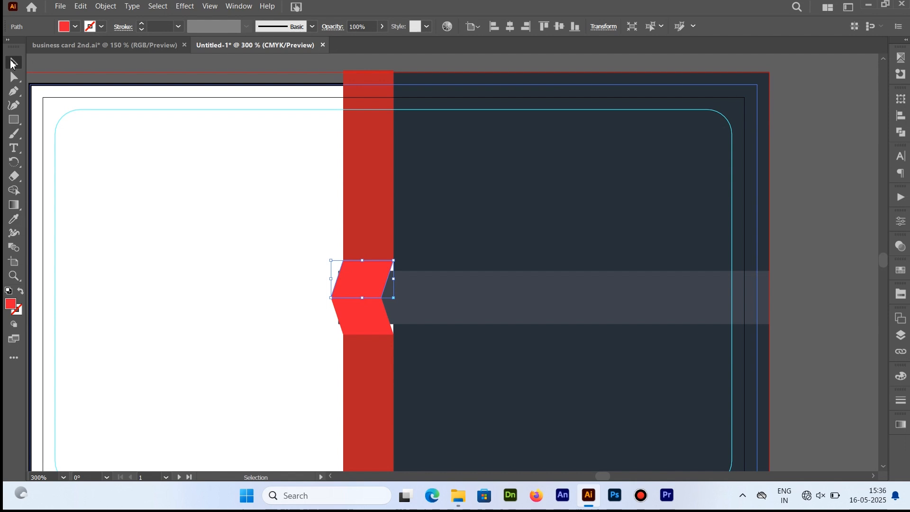
- Recolor the lower straight strip bright red and the lower slanted piece dark red
click(366, 340)
key(i)
click(372, 312)
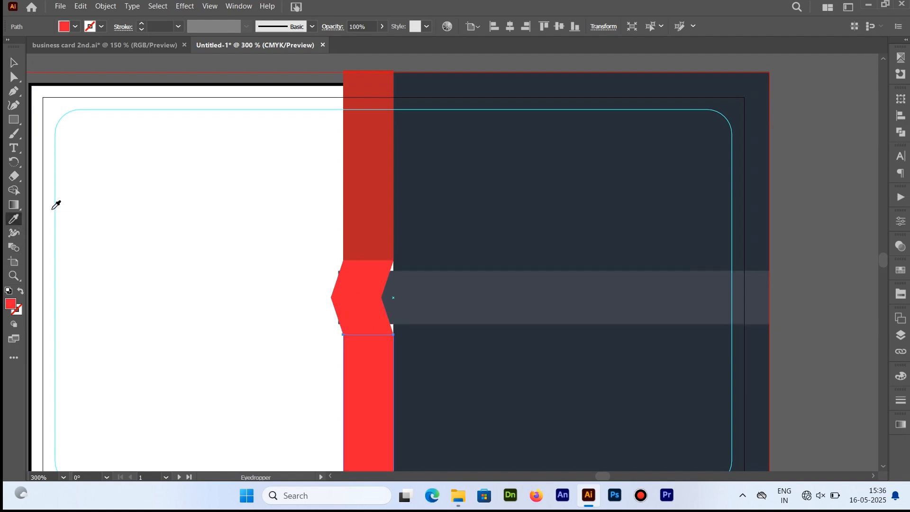
key(a)
click(359, 315)
key(i)
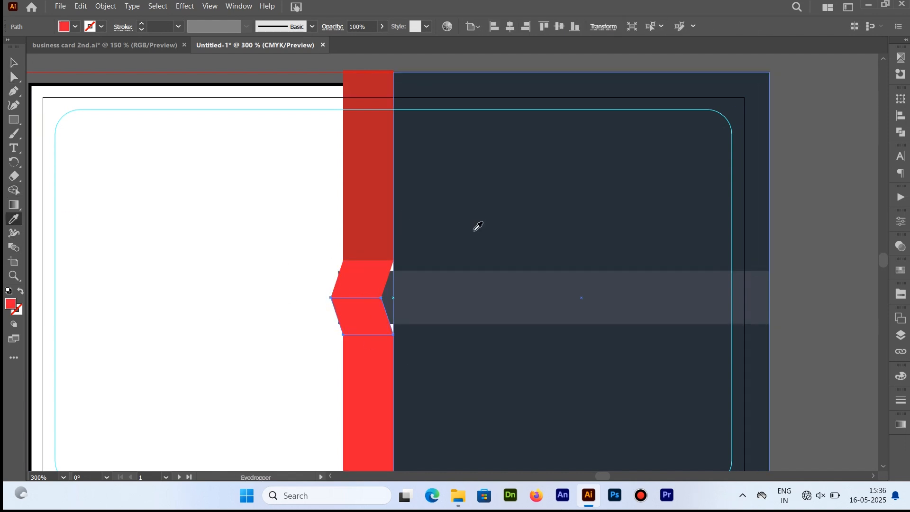
click(368, 204)
click(659, 305)
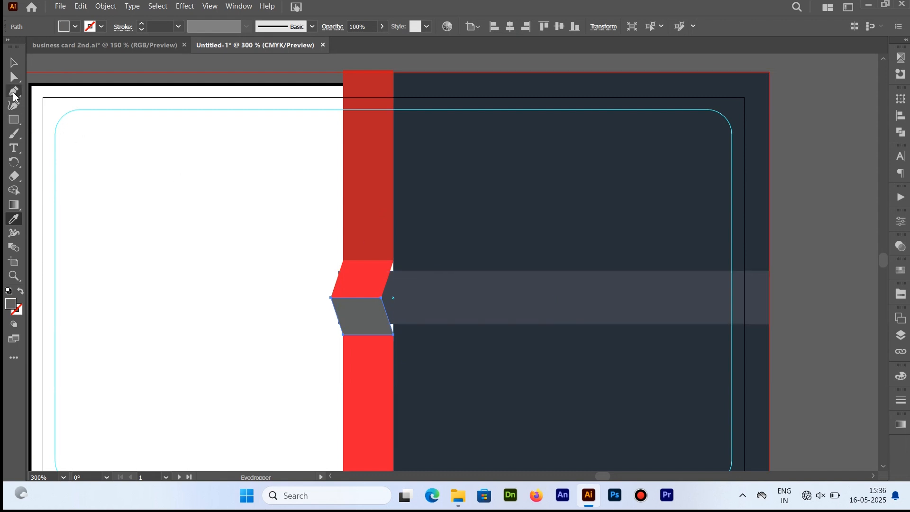
click(363, 187)
click(18, 64)
- Stretch the gray band vertically to match the chevron's height and pull its inner end in behind the red strip
click(477, 305)
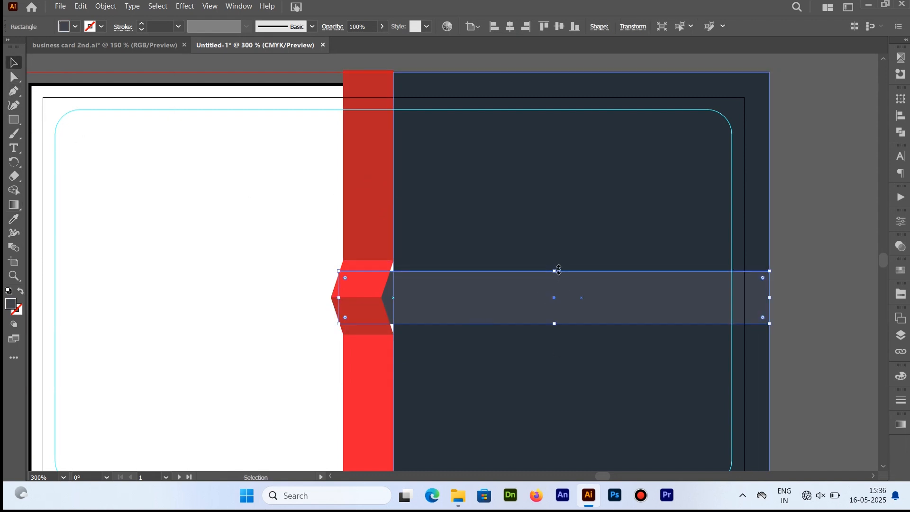
drag(559, 268, 554, 260)
drag(341, 292, 349, 292)
drag(563, 326, 559, 334)
click(783, 207)
key(ctrl+minus)
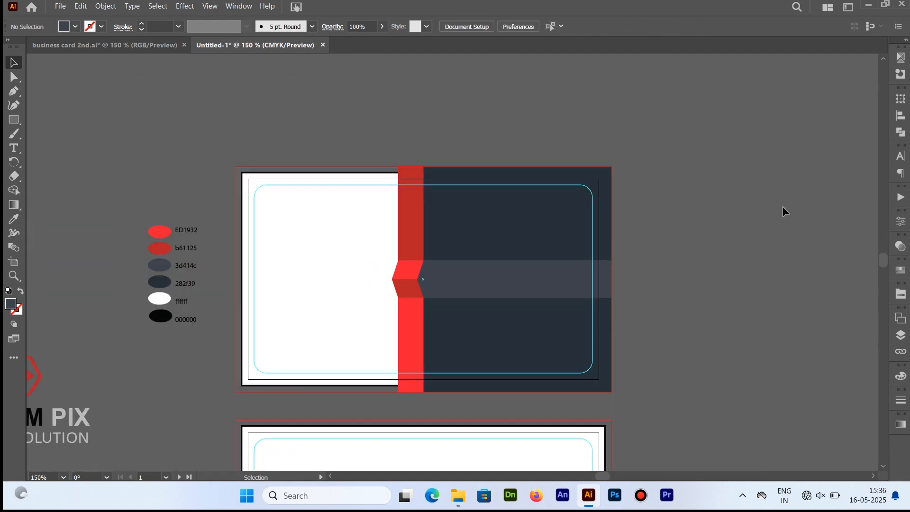
- Shift the middle anchor points of both slanted pieces toward the dark panel to make the chevron fold shallower
click(419, 284)
key(ctrl+plus)
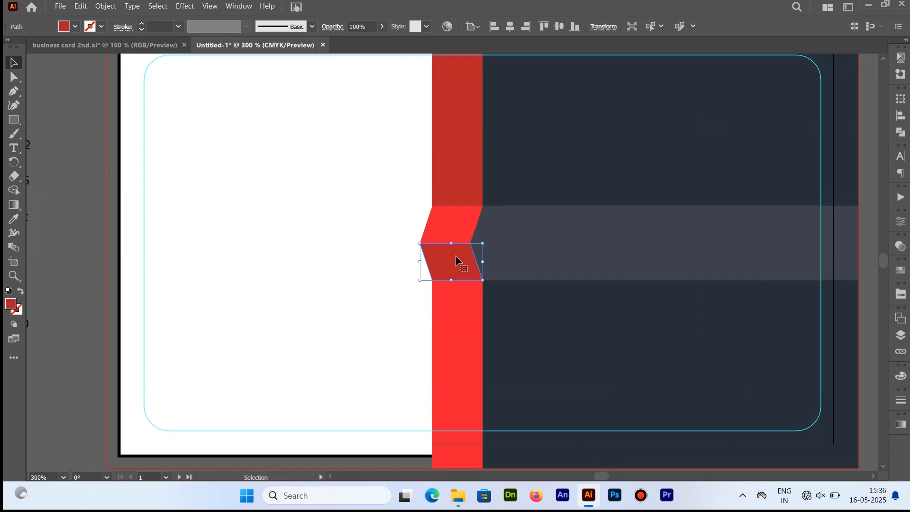
key(a)
mouse_move(471, 244)
mouse_down()
mouse_move(483, 250)
mouse_move(477, 243)
mouse_up()
click(465, 220)
drag(419, 244, 477, 244)
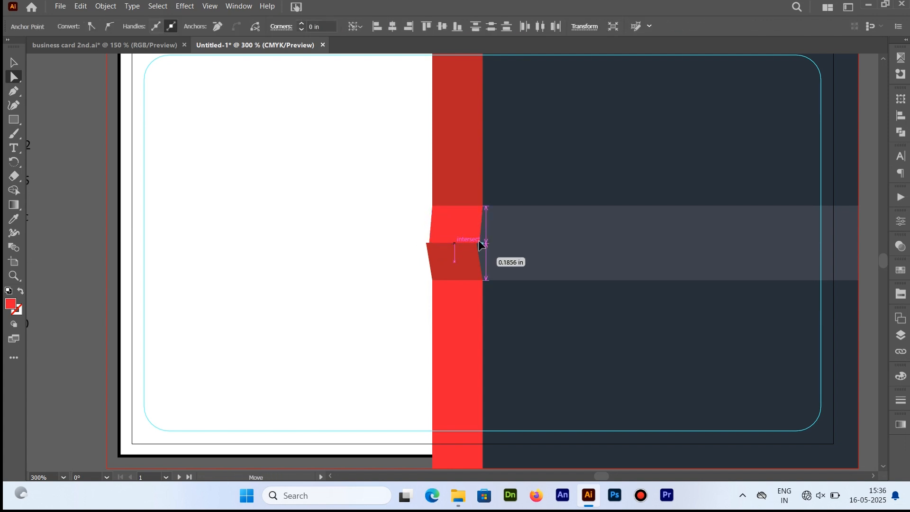
click(382, 213)
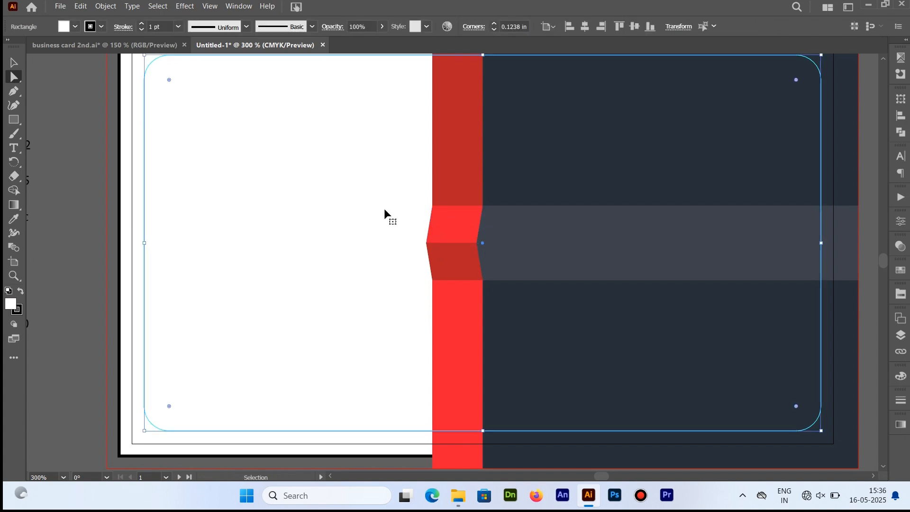
- Group the dark panel, gray band and all red pieces on the first card
key(ctrl+minus)
key(ctrl+minus)
key(v)
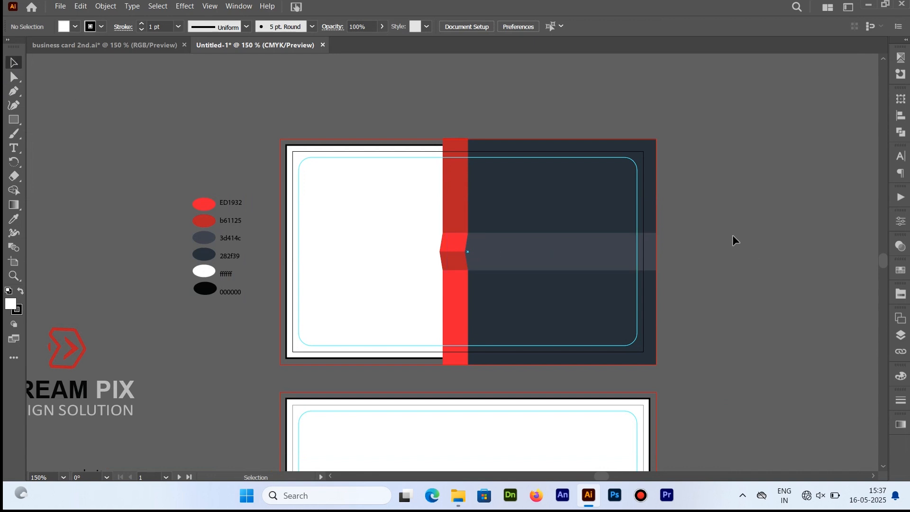
click(585, 248)
shift+click(458, 197)
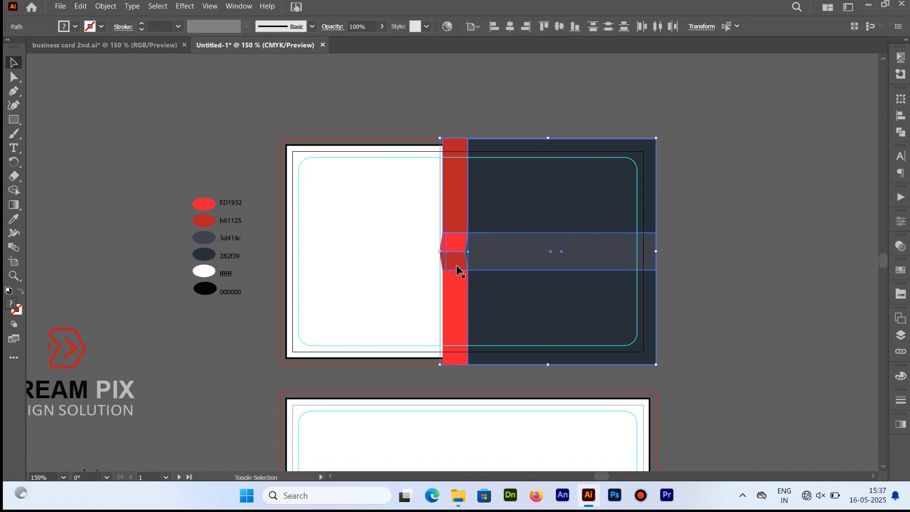
right_click(456, 212)
click(486, 316)
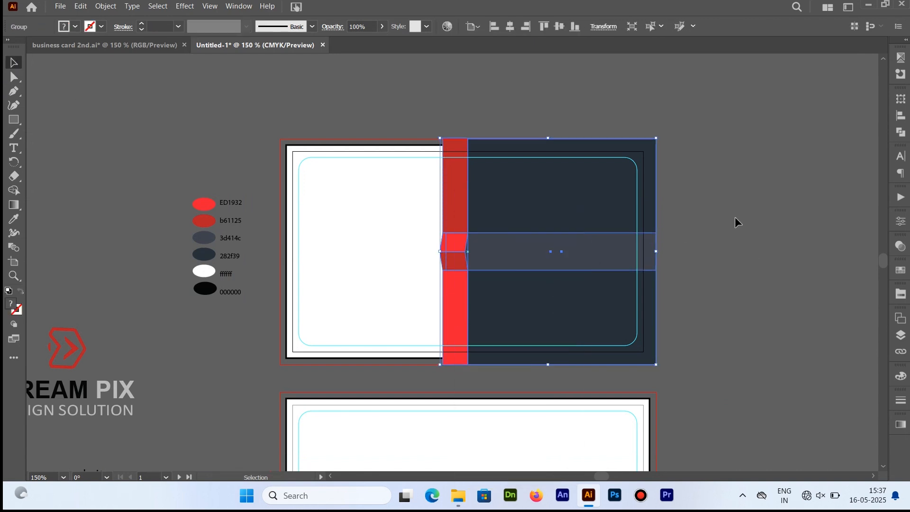
click(734, 217)
click(87, 404)
drag(134, 399, 170, 301)
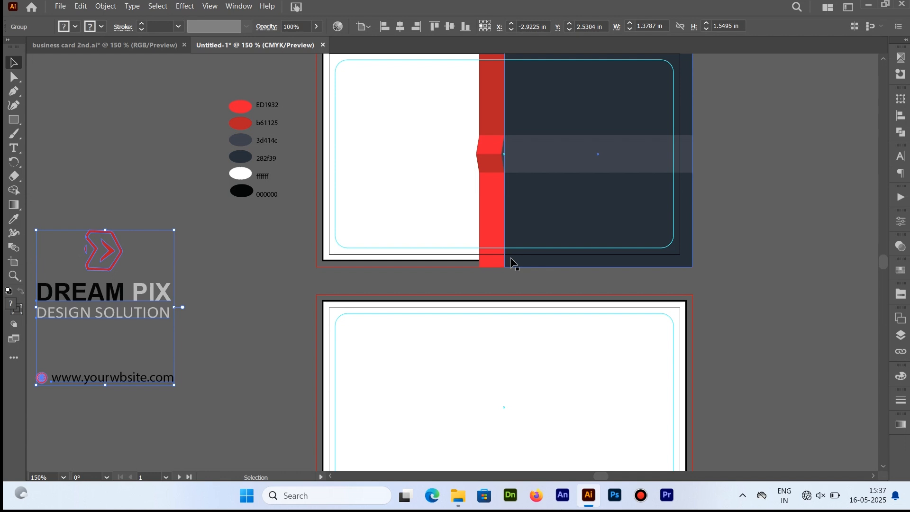
click(790, 166)
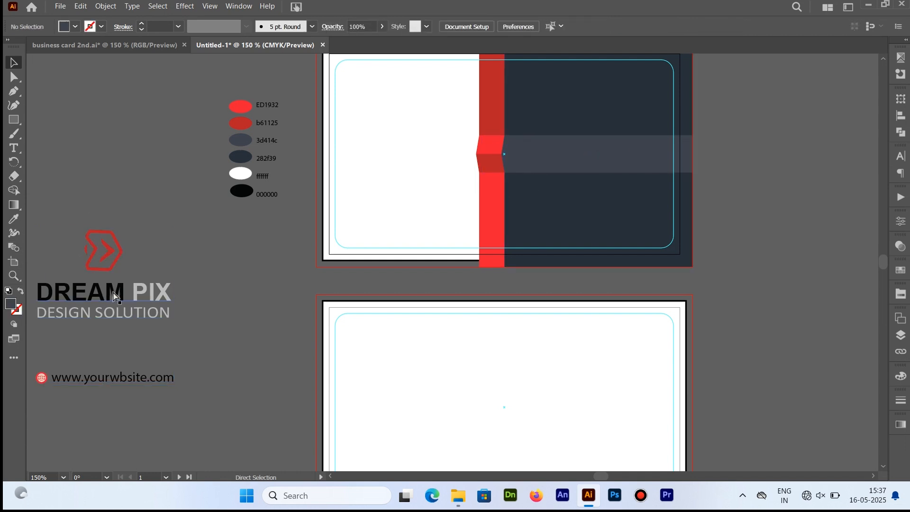
- Paste a copy of the design group in front and move it about 2.53 in down onto the second card
key(ctrl+minus)
click(479, 202)
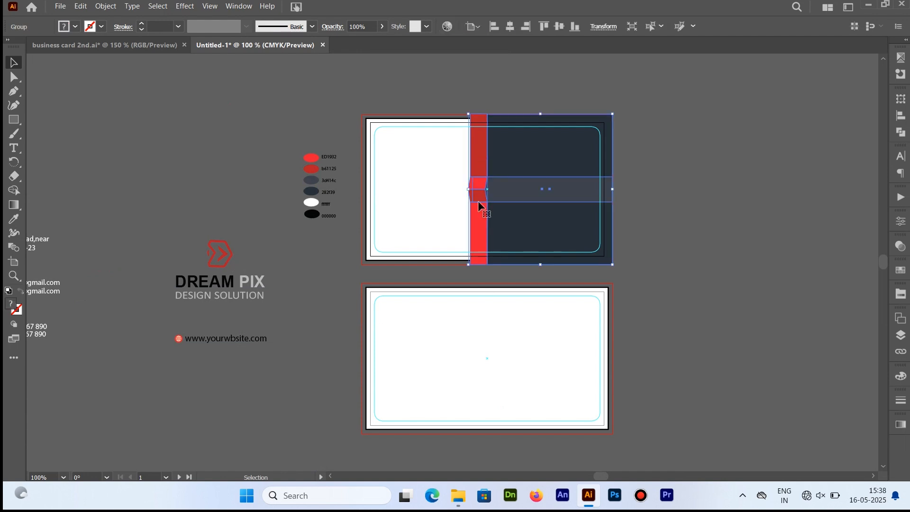
click(80, 7)
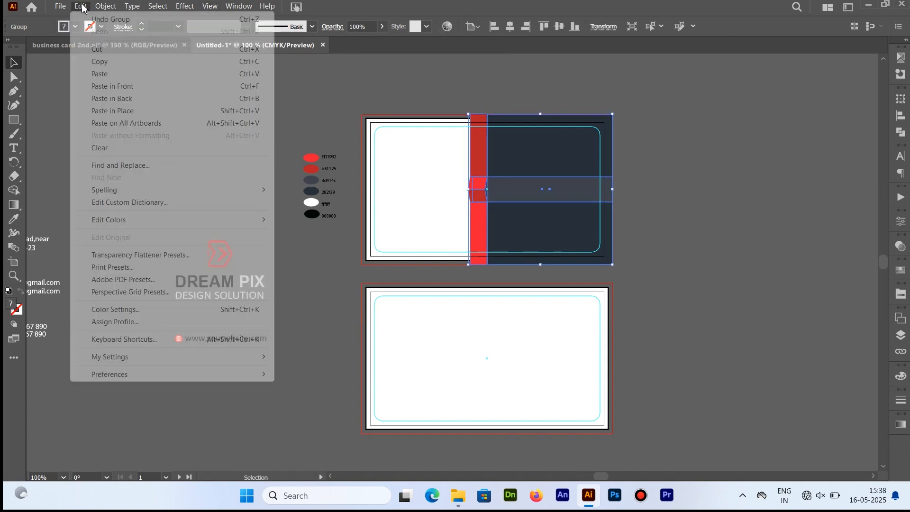
click(113, 86)
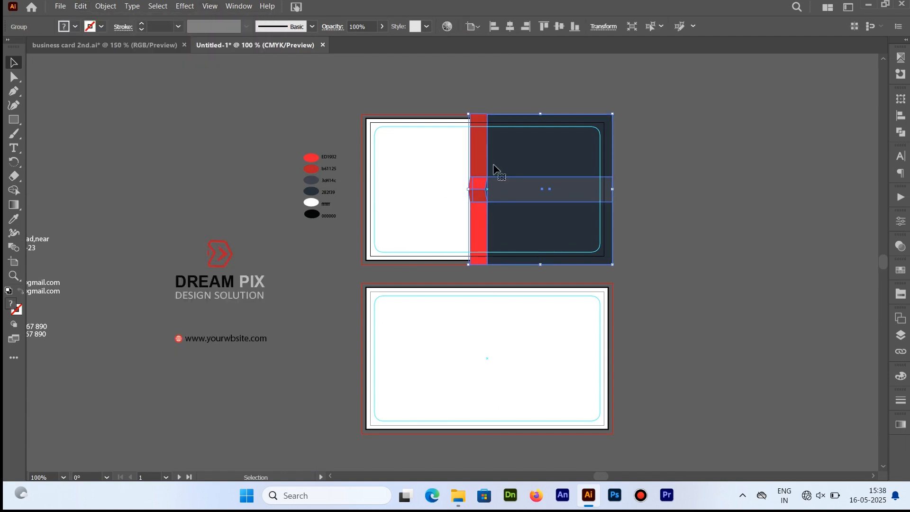
drag(498, 172, 542, 346)
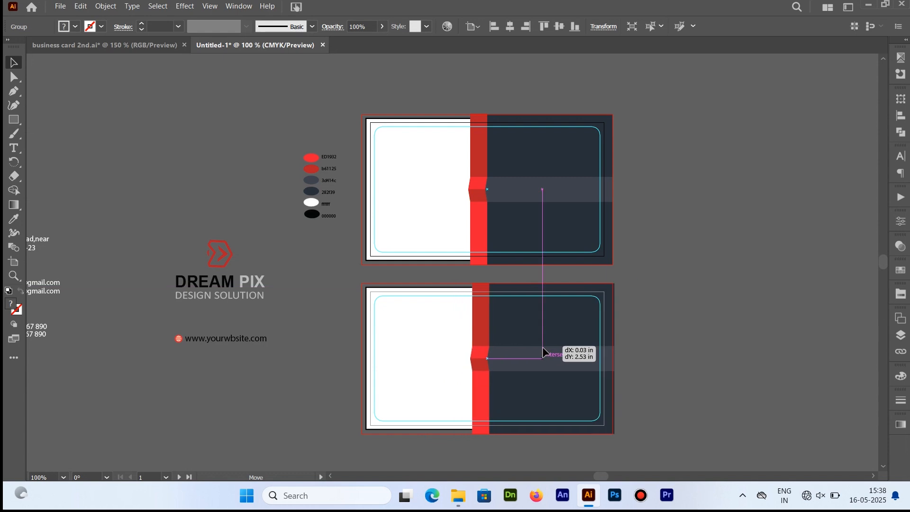
- Ungroup the copied design on the second card and narrow its dark panel and gray band to about 0.56 in overall
right_click(542, 346)
click(586, 245)
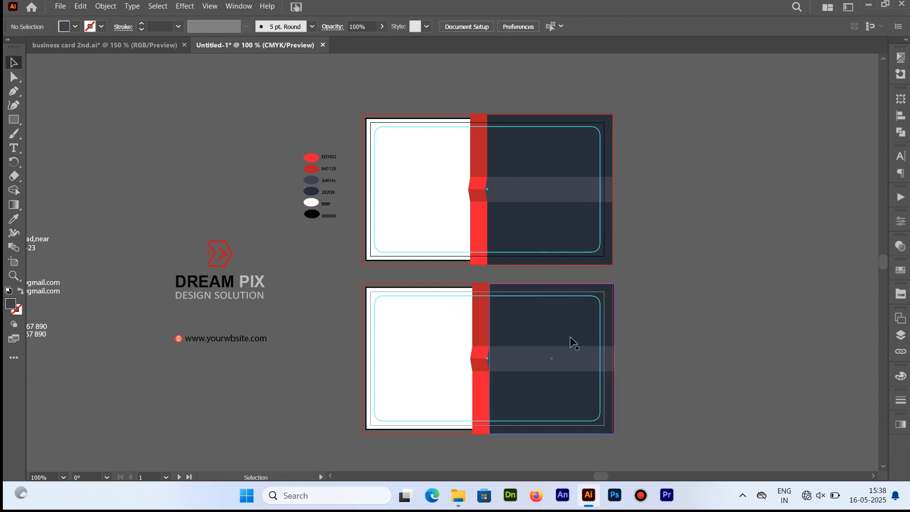
click(565, 367)
drag(613, 359, 545, 361)
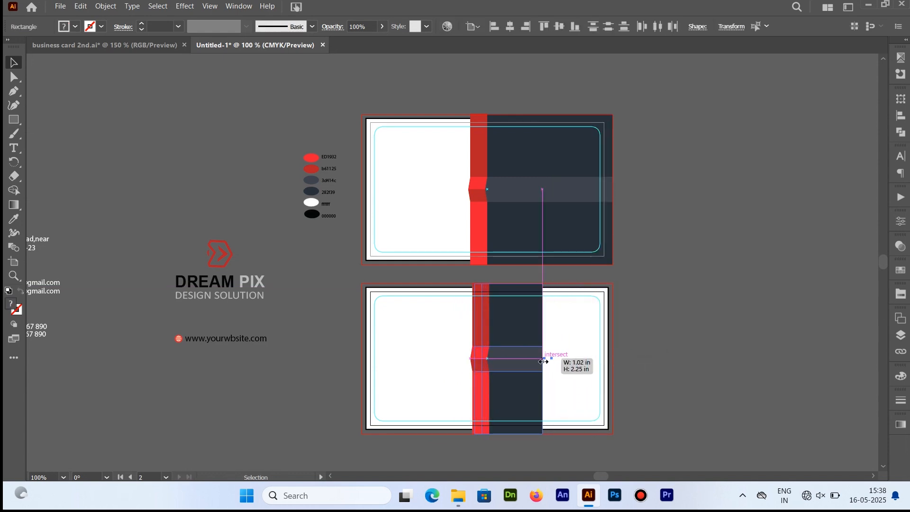
key(ctrl+plus)
key(ctrl+plus)
key(a)
key(v)
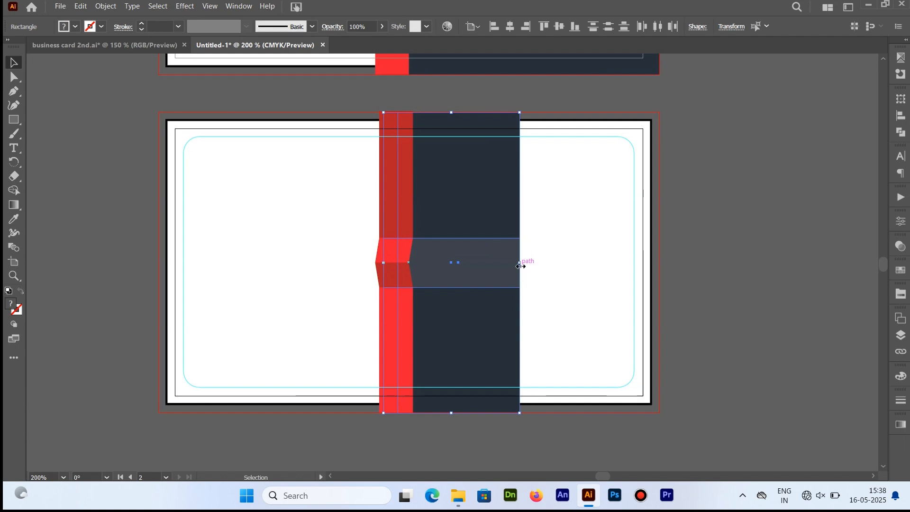
drag(519, 262, 459, 275)
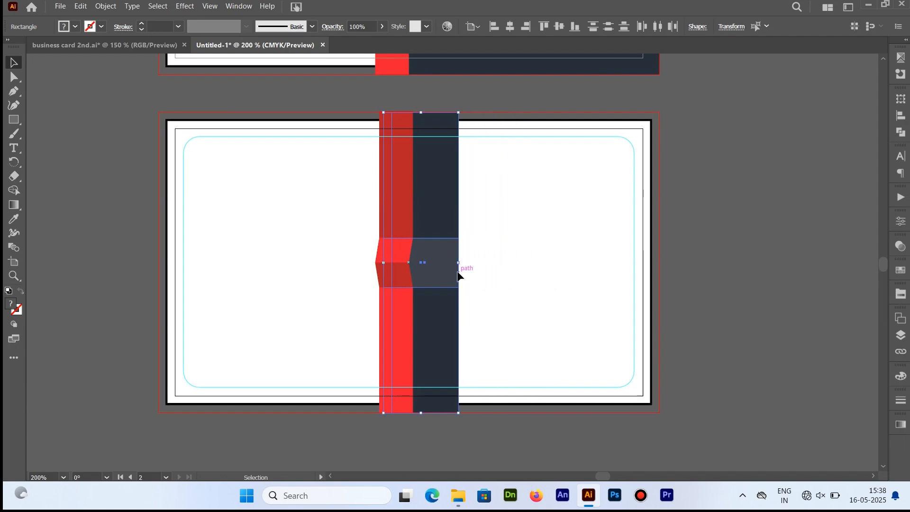
- Set the overall width of the second card's dark panel and gray band to 0.5 in
click(721, 27)
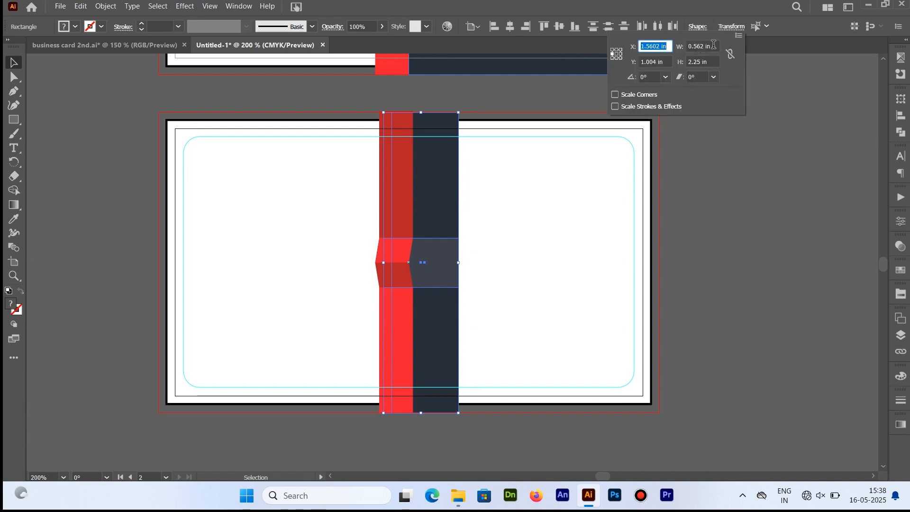
click(713, 46)
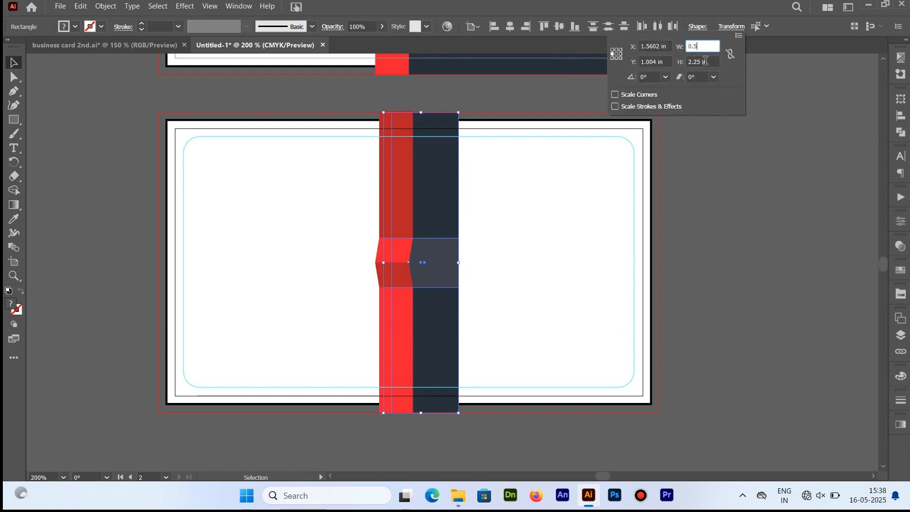
click(718, 62)
key(Return)
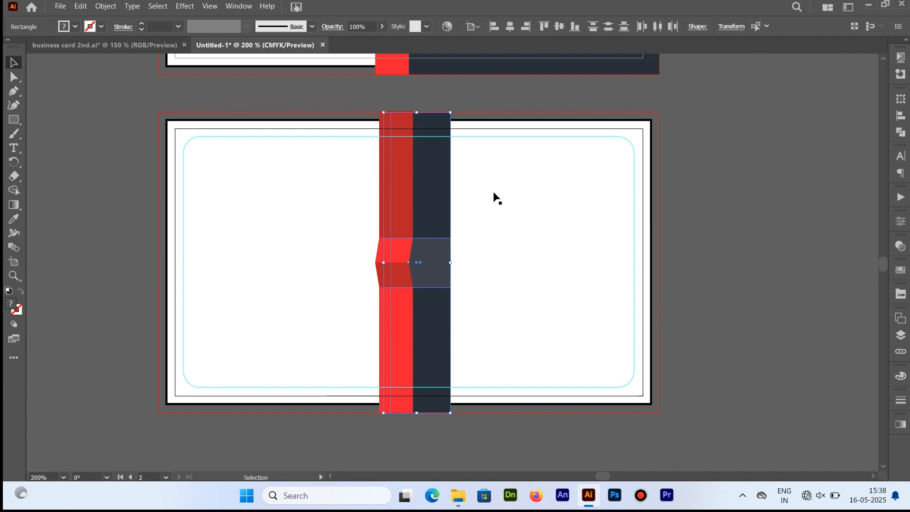
- Group the second card's dark panel, gray band and red pieces, and move the group to the card's right bleed edge
click(440, 265)
shift+click(418, 223)
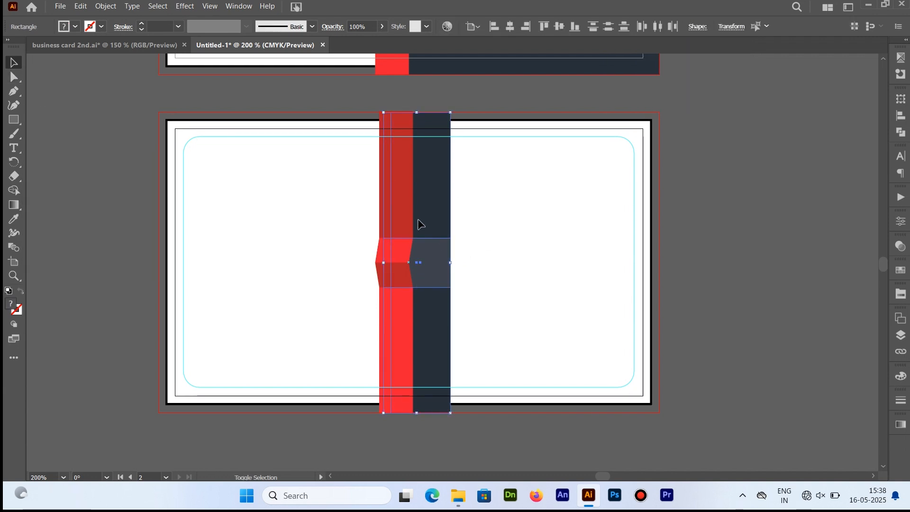
shift+click(391, 252)
shift+click(390, 269)
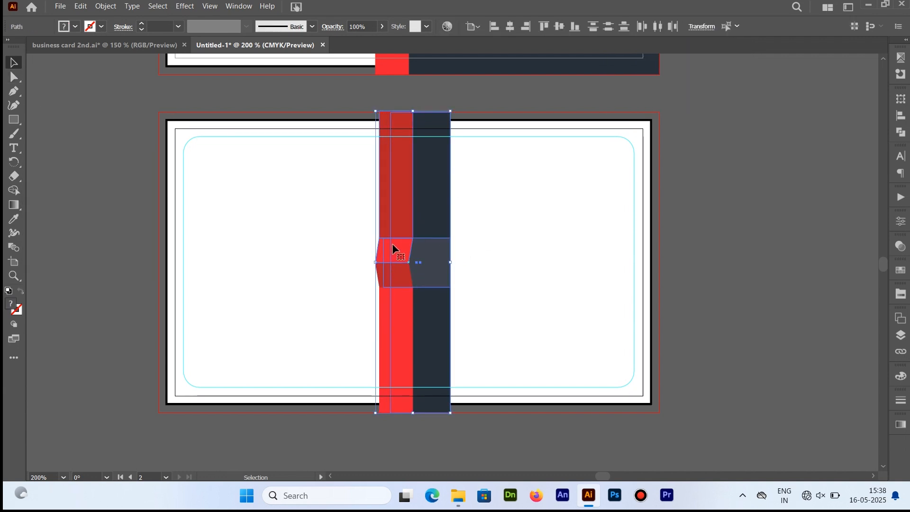
drag(392, 246, 555, 237)
key(ctrl+z)
right_click(396, 276)
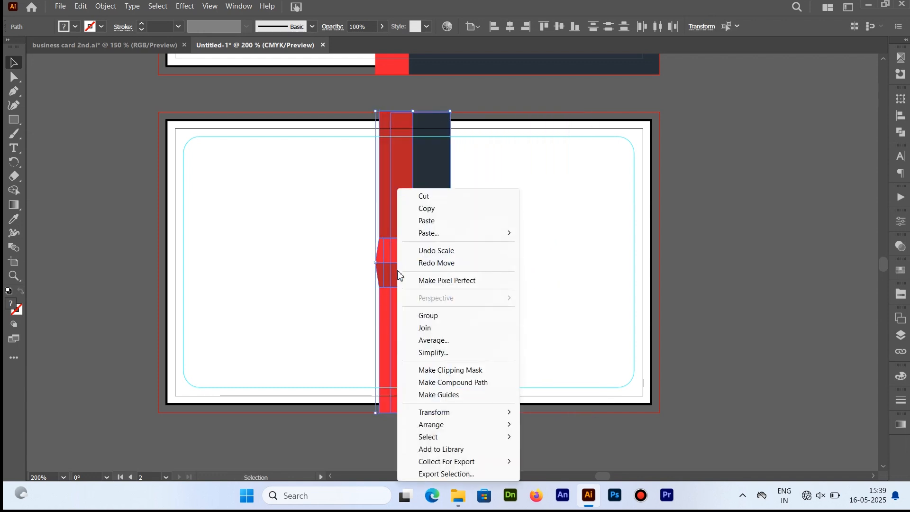
click(427, 316)
drag(413, 285, 621, 283)
- Reflect a copy of the group across the horizontal axis and move the copy to the second card's left end
right_click(620, 284)
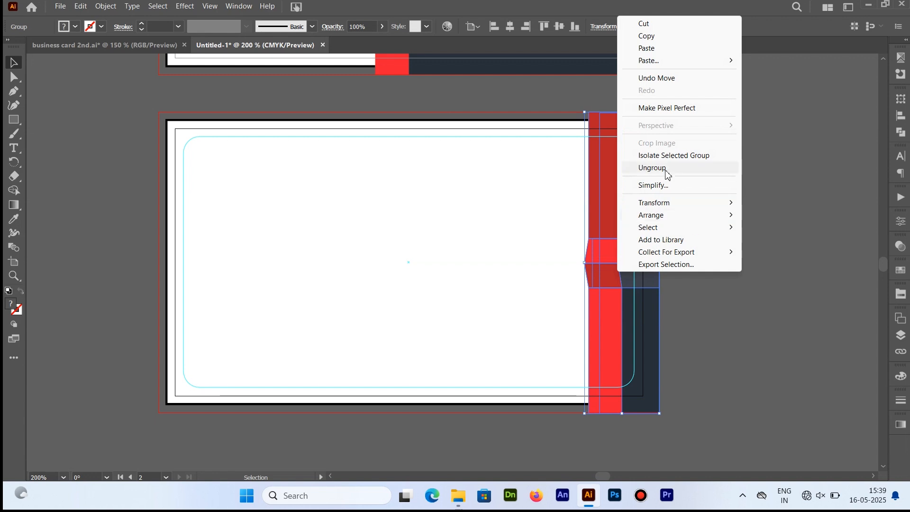
mouse_move(655, 203)
click(769, 245)
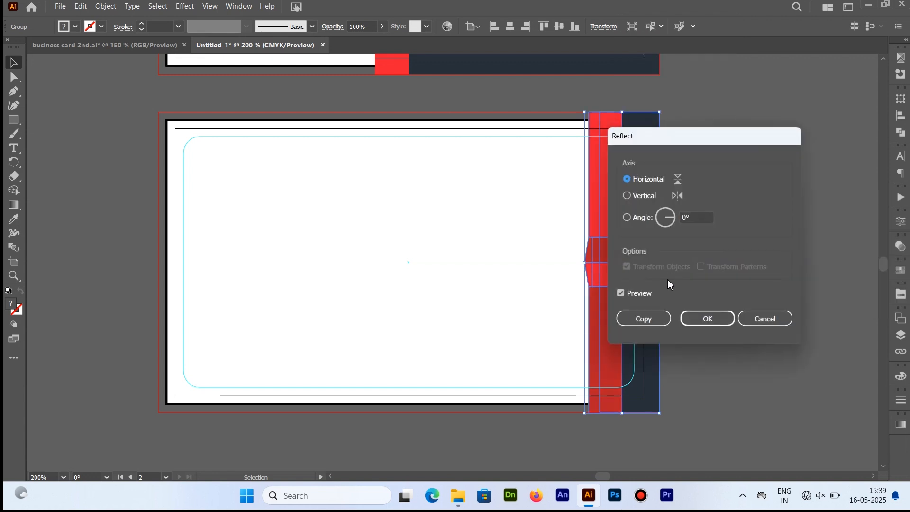
click(644, 318)
drag(627, 307, 208, 304)
- Reflect the left group across the vertical axis so its dark panel faces the card's outer edge
right_click(209, 305)
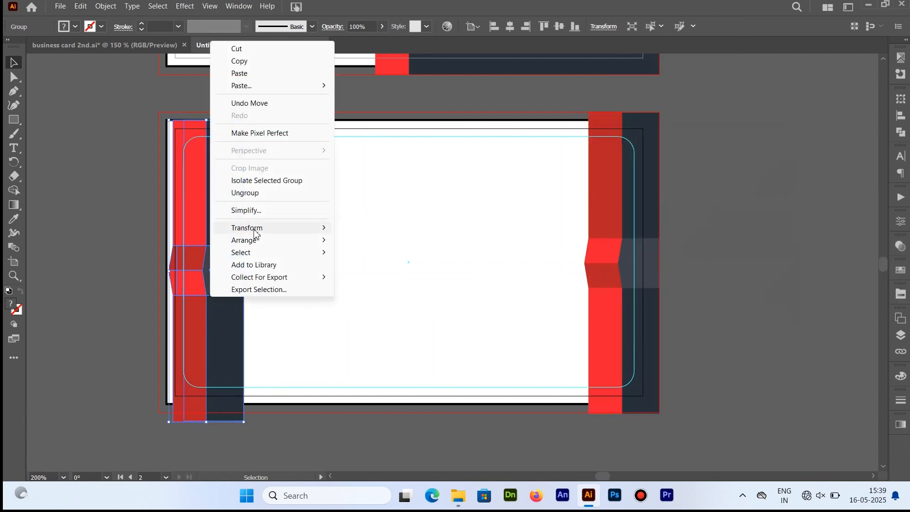
mouse_move(255, 228)
click(363, 269)
click(627, 196)
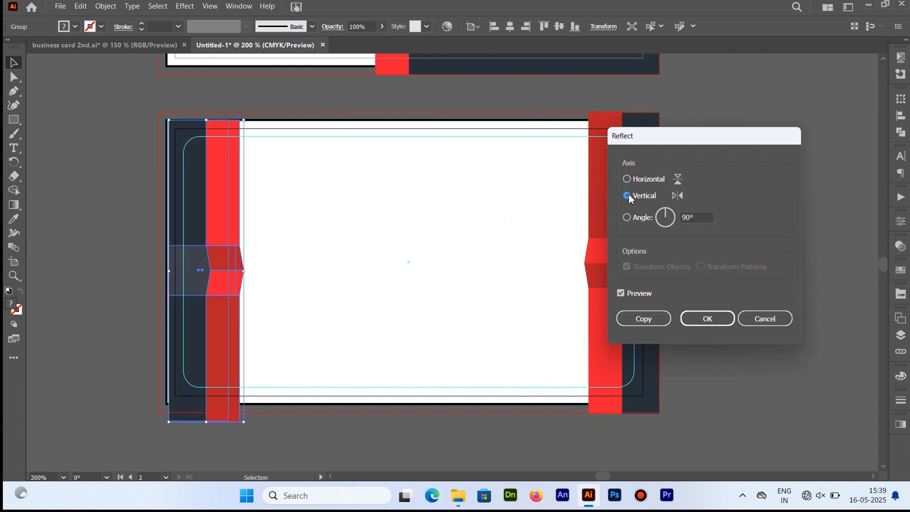
click(708, 319)
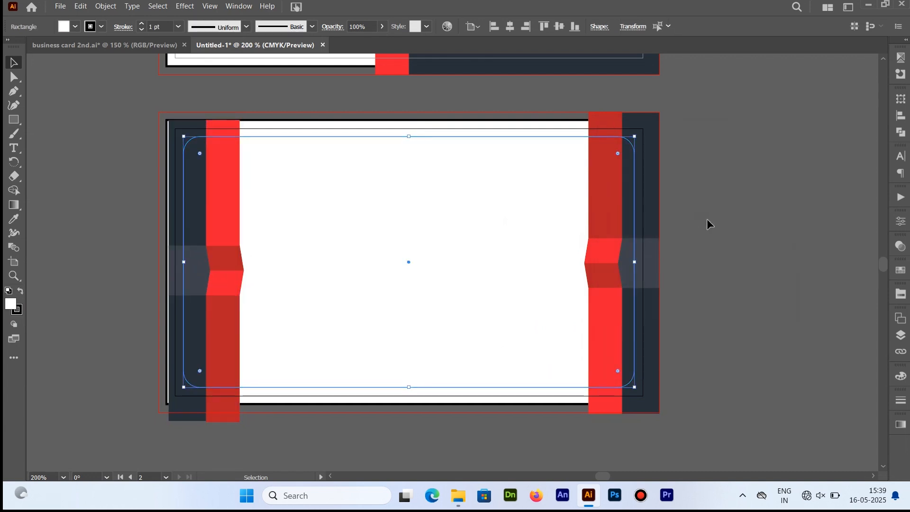
click(707, 221)
- Ungroup the left design and stretch its dark panel and gray band to the left, top and bottom bleed lines
click(196, 246)
right_click(189, 229)
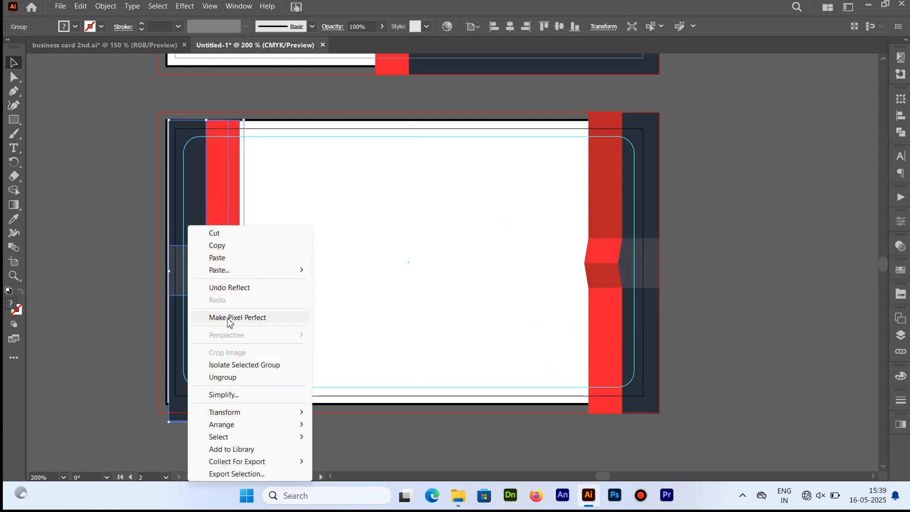
click(199, 377)
click(179, 264)
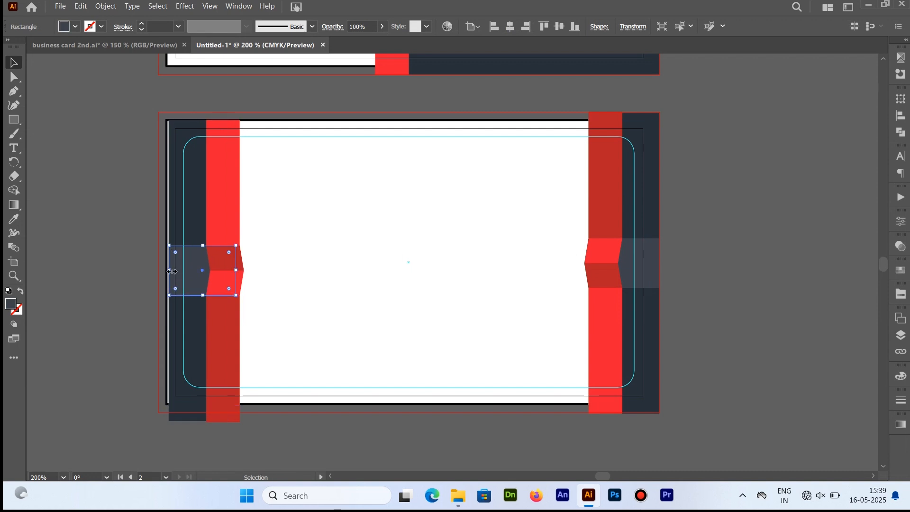
shift+click(186, 226)
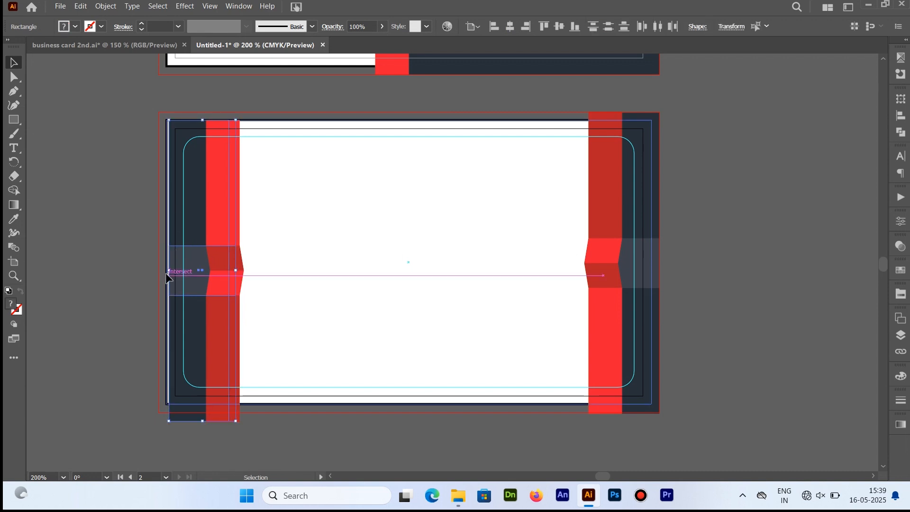
drag(167, 274, 158, 270)
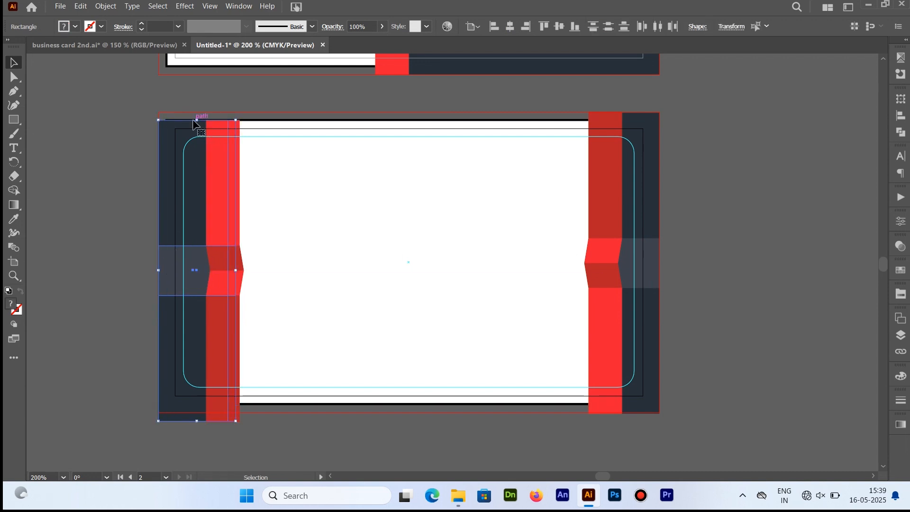
drag(196, 120, 196, 112)
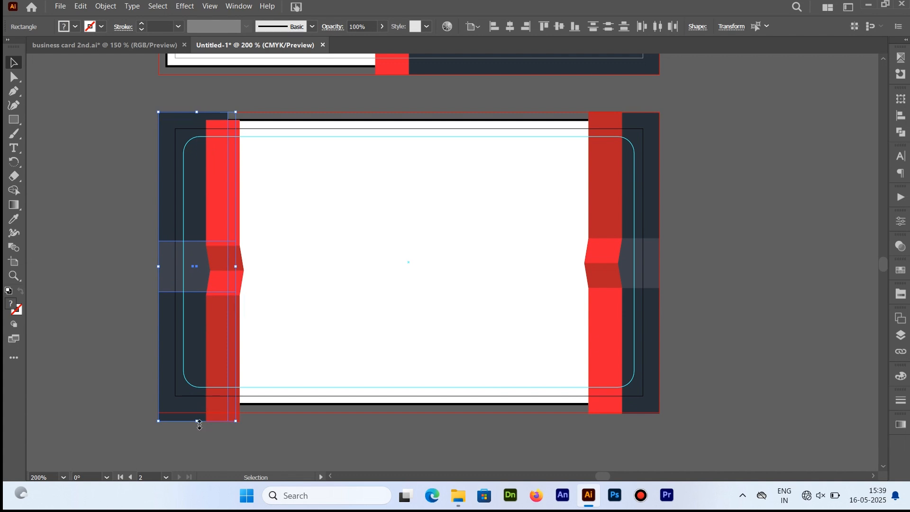
drag(199, 423, 199, 413)
- Move the left red pieces to fit between the top and bottom bleed lines with the chevron level with the gray band
click(222, 419)
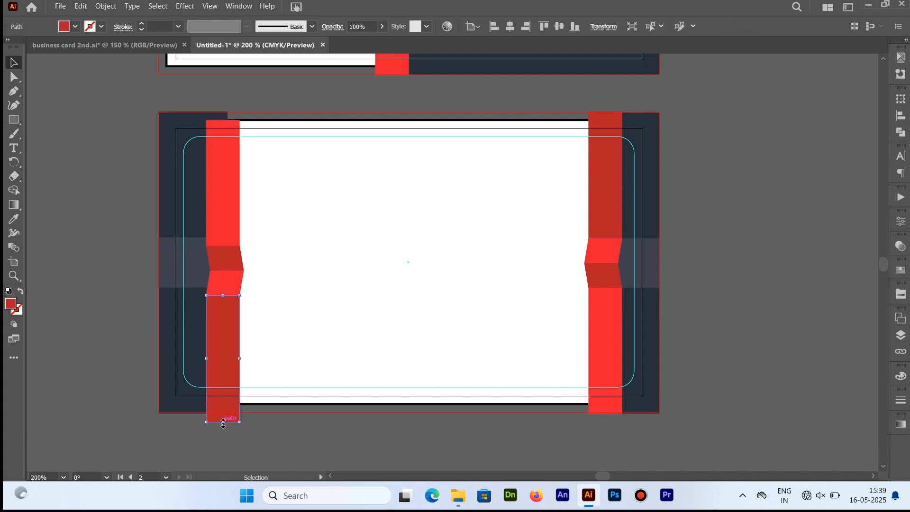
drag(220, 219, 220, 217)
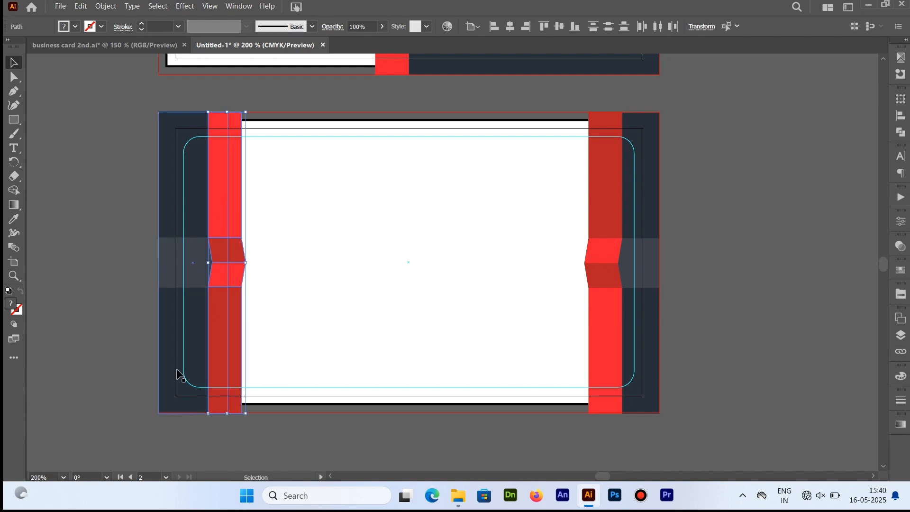
click(197, 266)
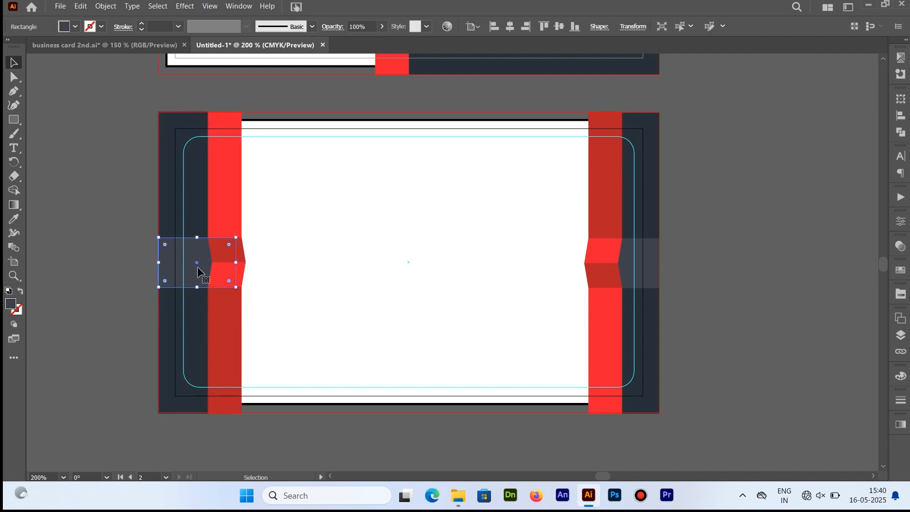
click(584, 383)
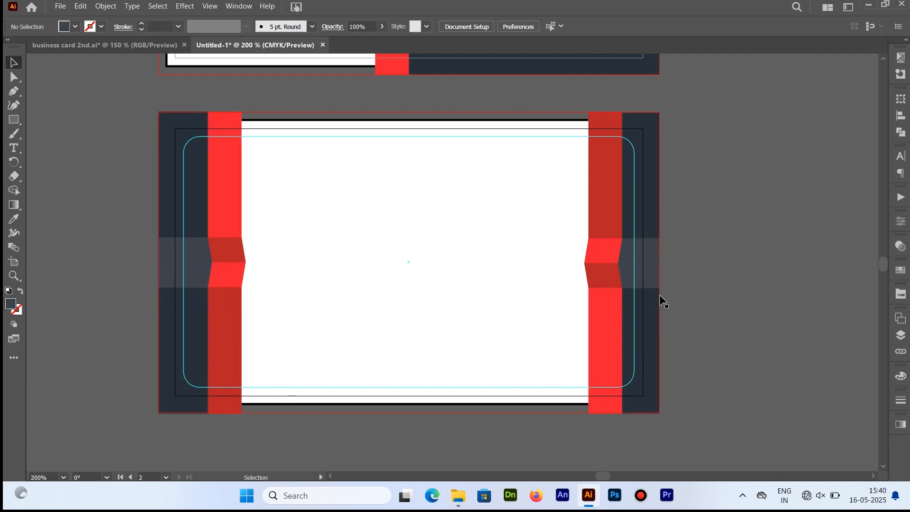
- Ungroup the design group at the right end of the second card
click(647, 221)
right_click(648, 221)
click(705, 365)
click(735, 290)
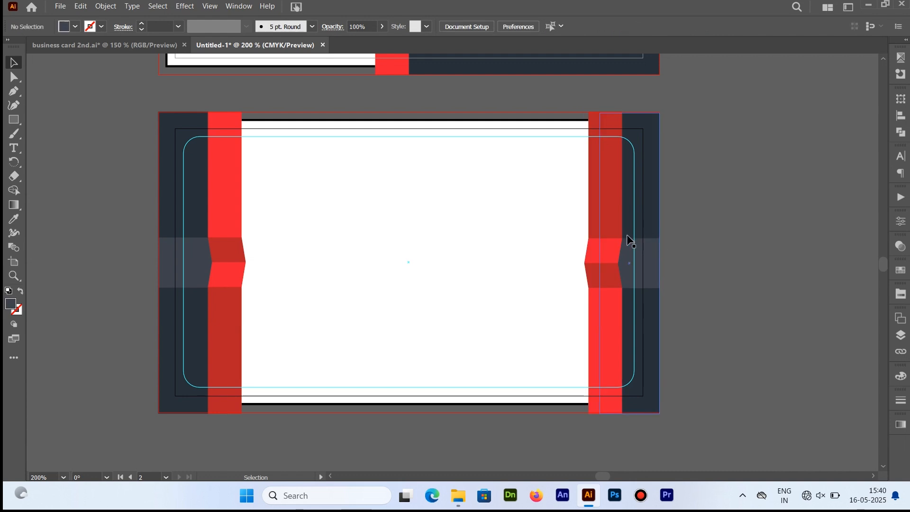
- Check the left dark panel's width and set the right dark panel to the same width
click(190, 187)
click(632, 28)
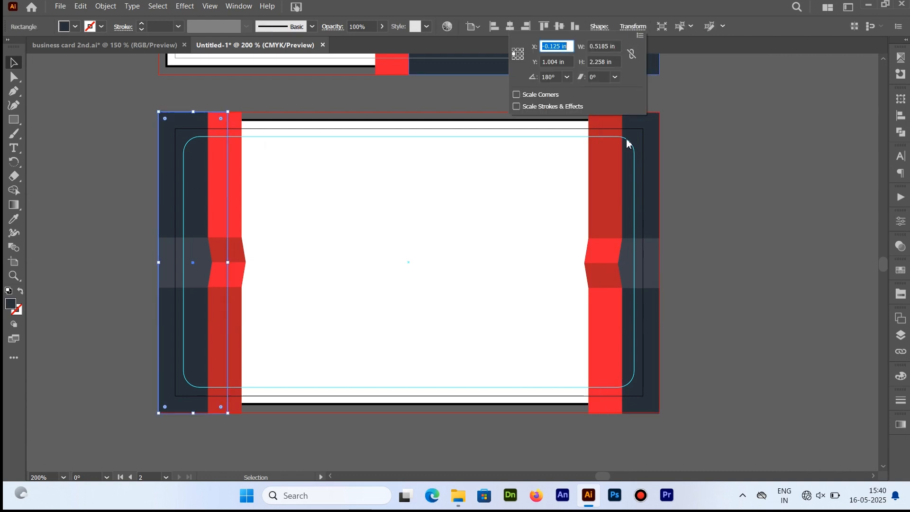
click(634, 26)
click(654, 130)
click(633, 26)
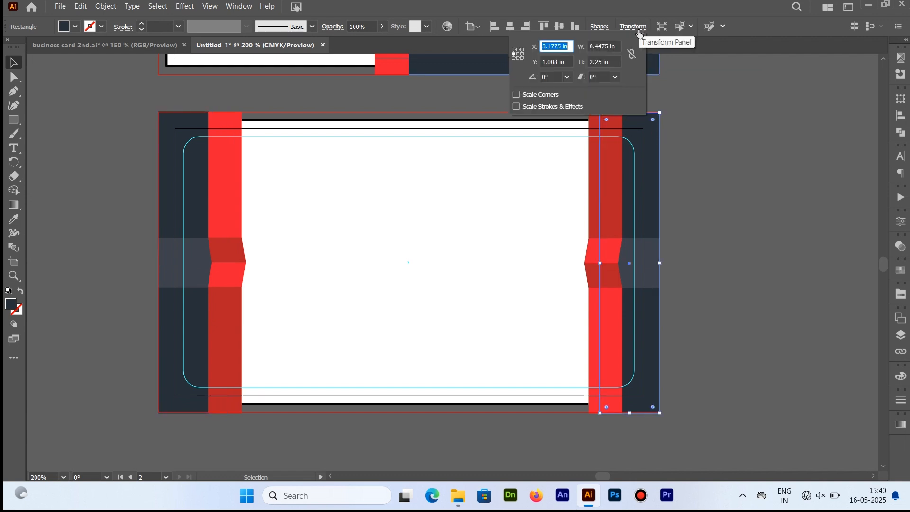
click(615, 46)
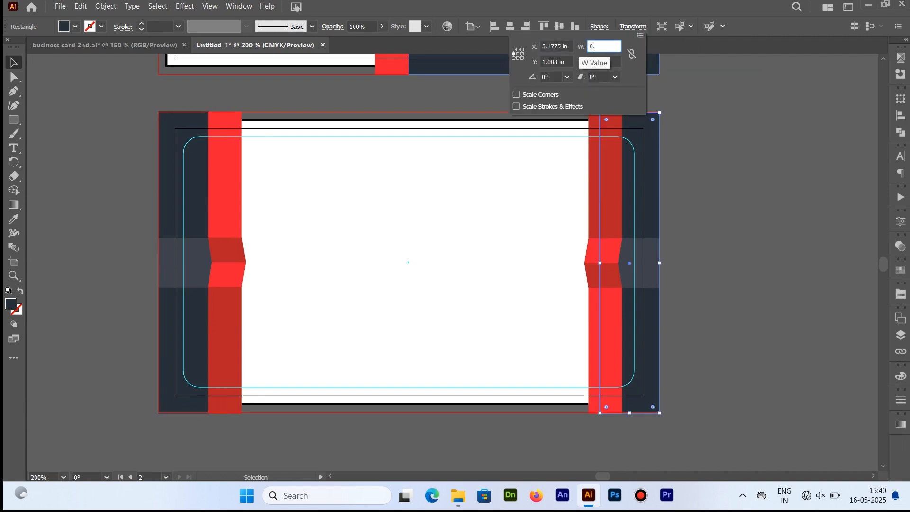
key(Return)
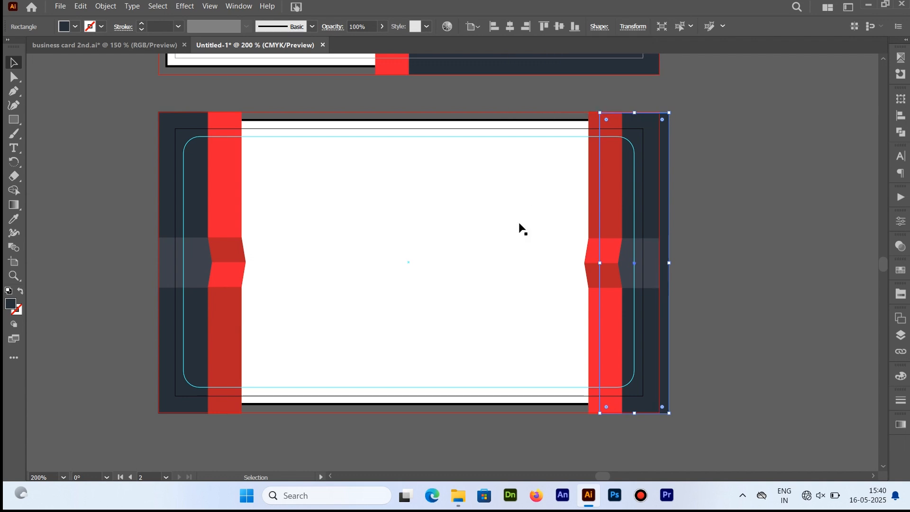
click(702, 327)
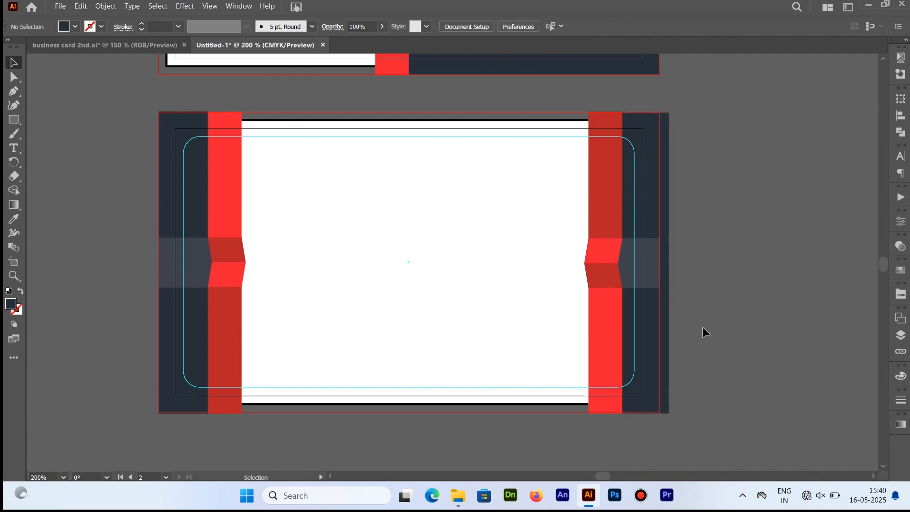
click(646, 269)
shift+click(641, 216)
shift+click(603, 265)
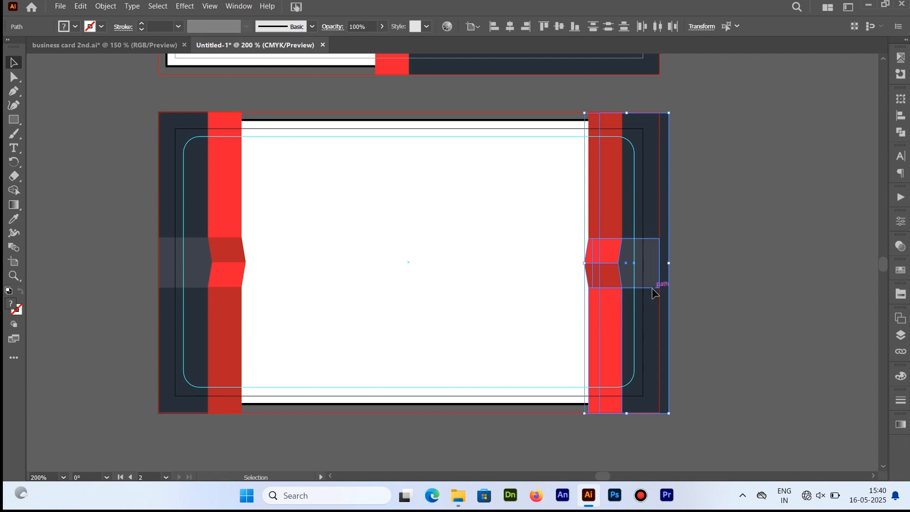
drag(652, 288, 642, 288)
click(677, 279)
click(603, 216)
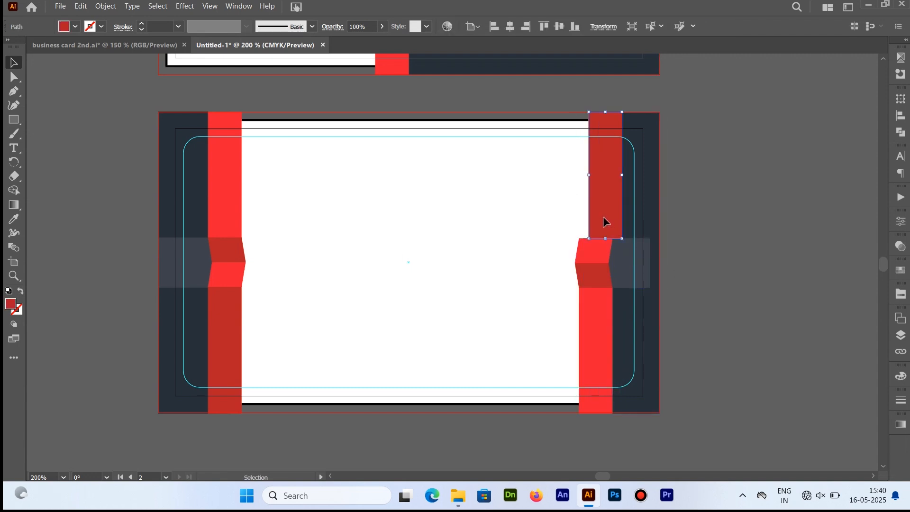
drag(603, 216, 593, 218)
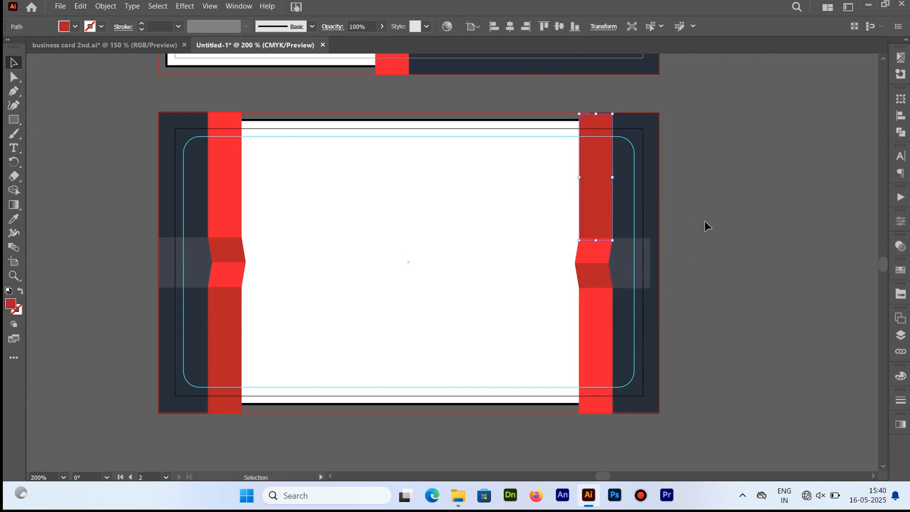
click(704, 221)
key(ctrl+z)
key(ctrl+z)
drag(658, 236, 595, 235)
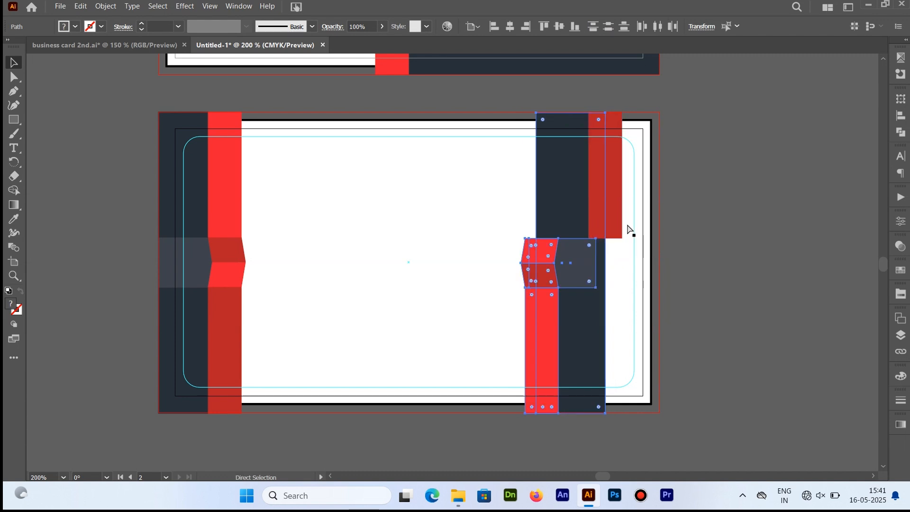
key(ctrl+z)
- Move the second card's right border pieces out to the right bleed line and group them
drag(647, 226, 640, 229)
right_click(615, 216)
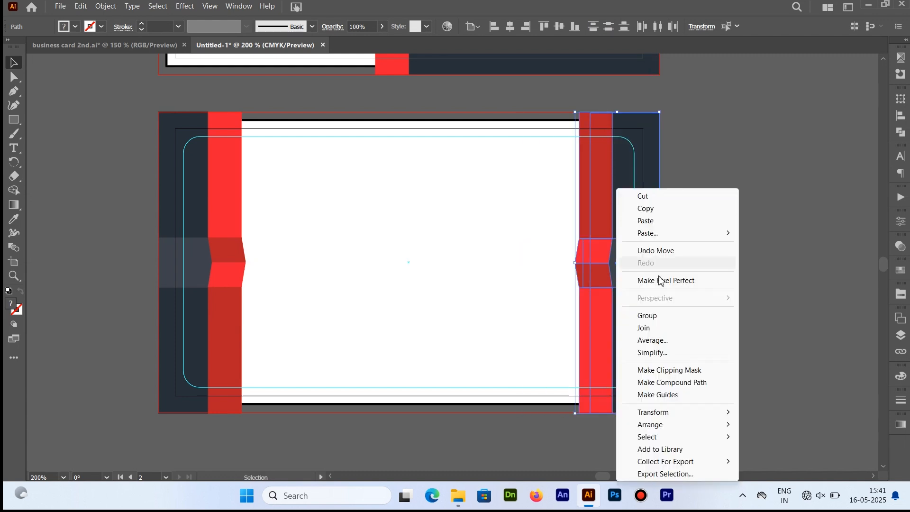
click(660, 316)
click(731, 294)
- Group the second card's left dark panel, gray band and red strip pieces
click(232, 226)
shift+click(194, 248)
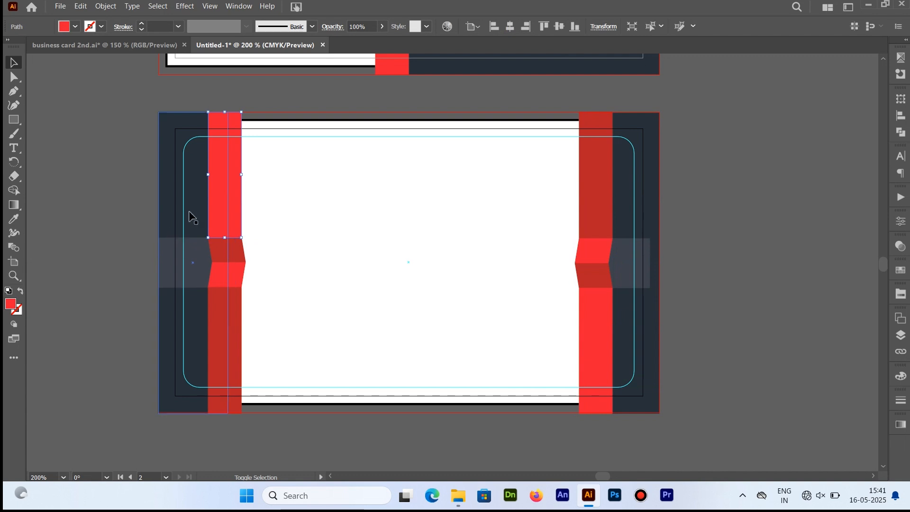
shift+click(222, 260)
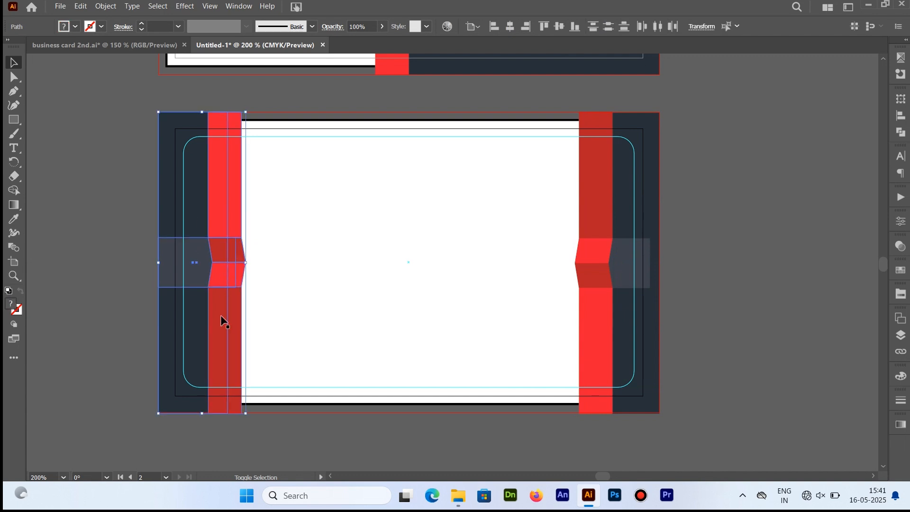
right_click(187, 274)
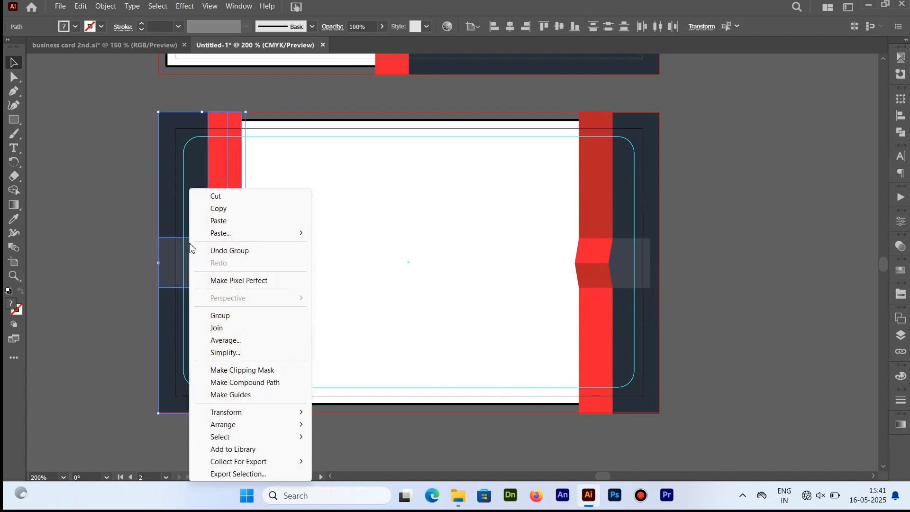
click(204, 314)
drag(206, 244, 230, 236)
key(ctrl+z)
click(796, 226)
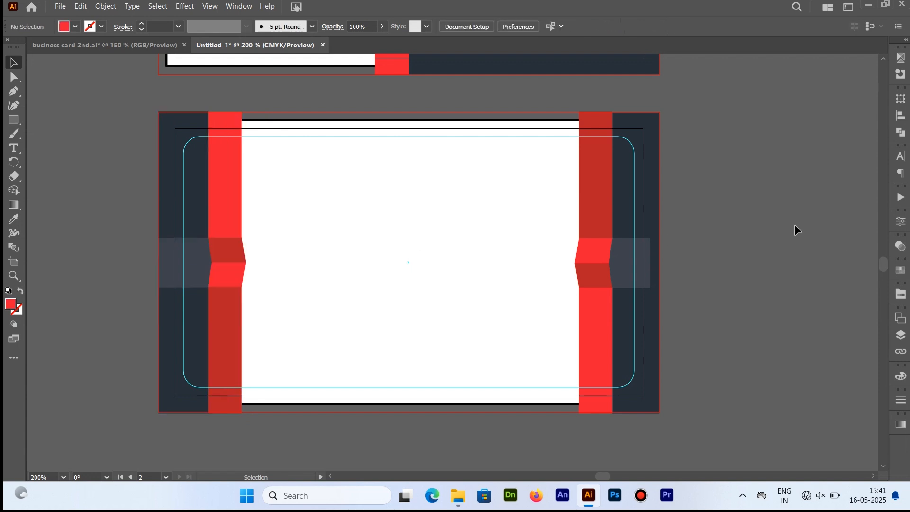
- Move the DREAM PIX logo and website group onto the second card and bring it to the front
key(ctrl+minus)
drag(354, 242, 414, 242)
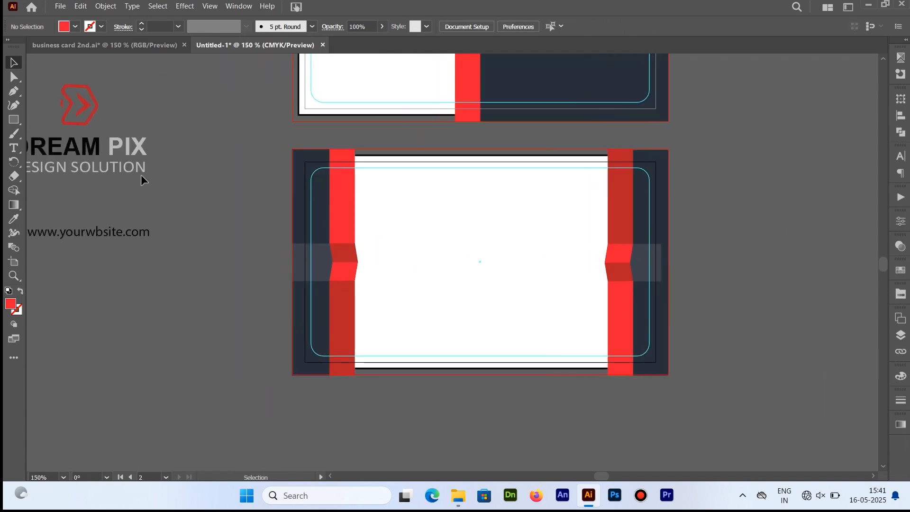
drag(132, 174, 502, 251)
right_click(503, 252)
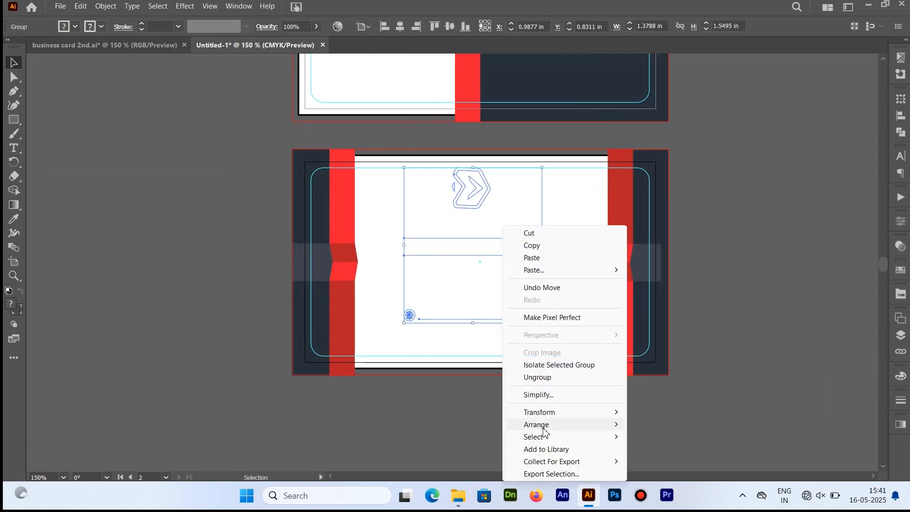
mouse_move(545, 422)
click(654, 425)
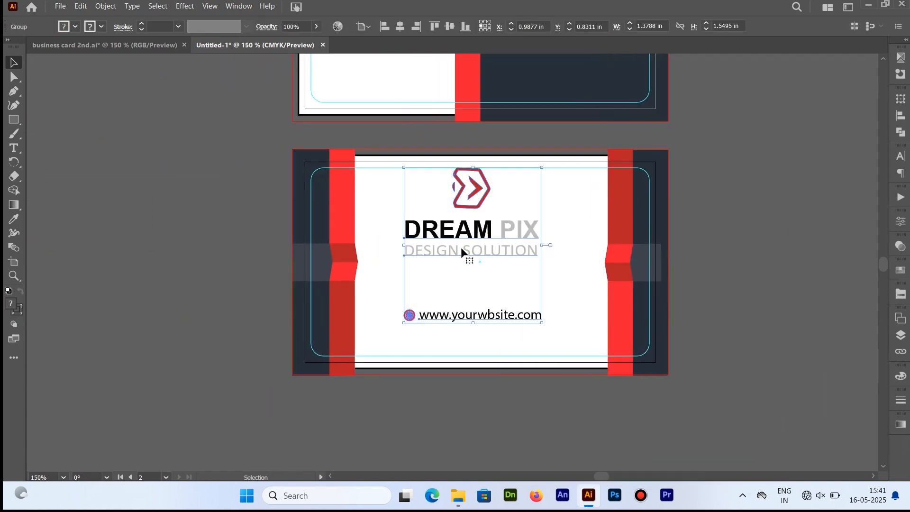
- Center the logo and website group horizontally and vertically on the second card
click(550, 159)
shift+click(546, 158)
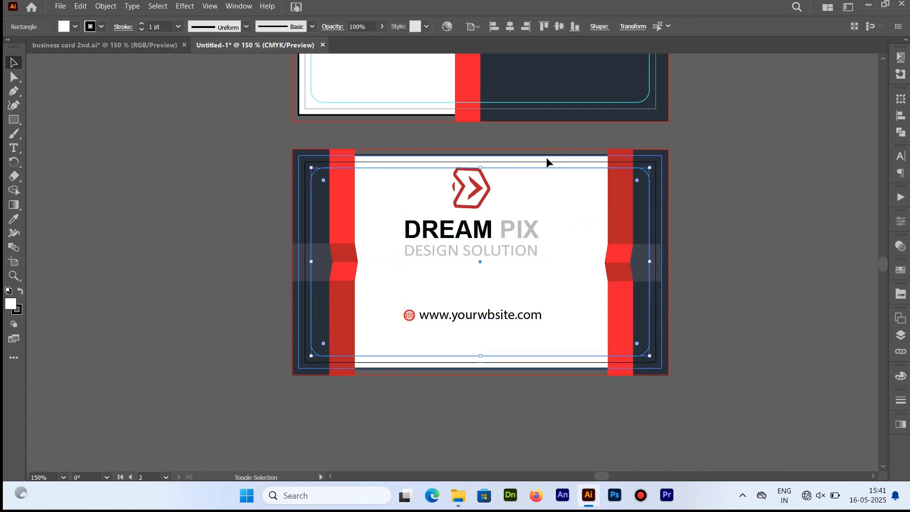
shift+click(499, 235)
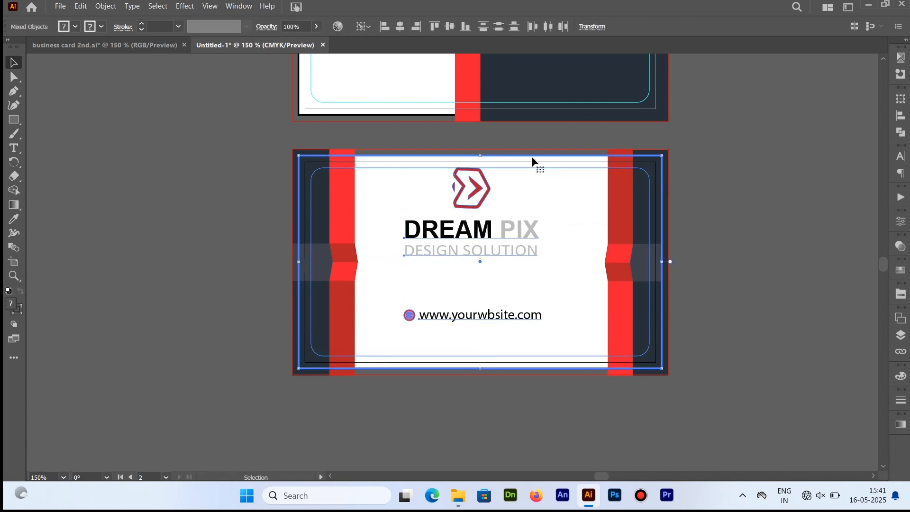
click(400, 27)
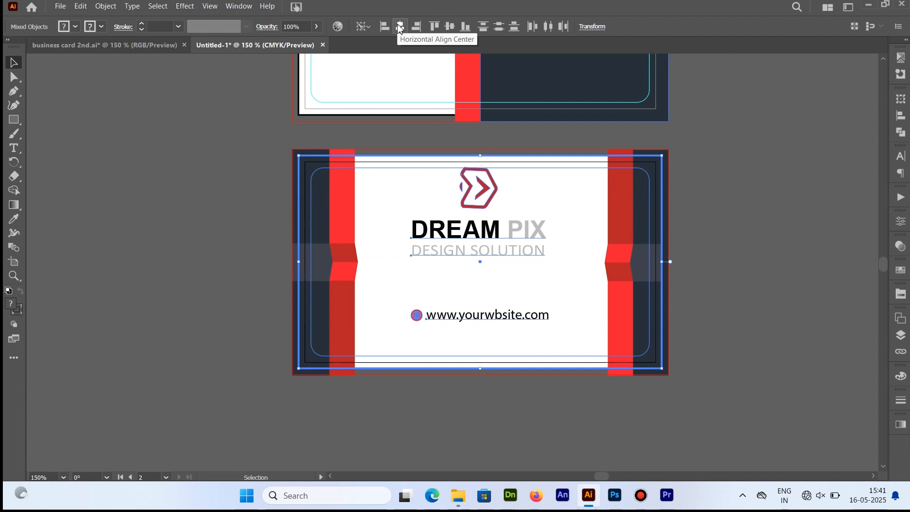
click(449, 27)
click(738, 186)
drag(592, 237, 554, 251)
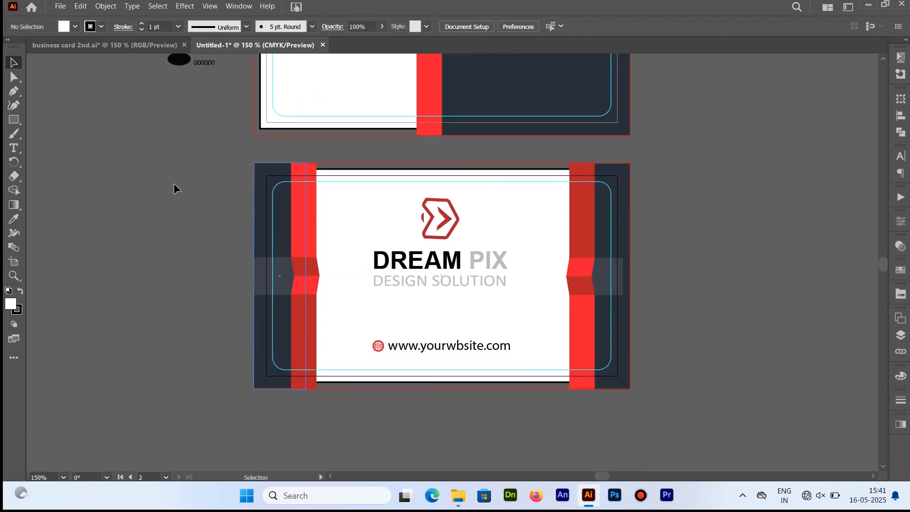
- Draw a white rectangle covering the second card out to its bleed lines and send it to the back
drag(254, 163, 630, 389)
click(15, 63)
right_click(360, 160)
mouse_move(407, 426)
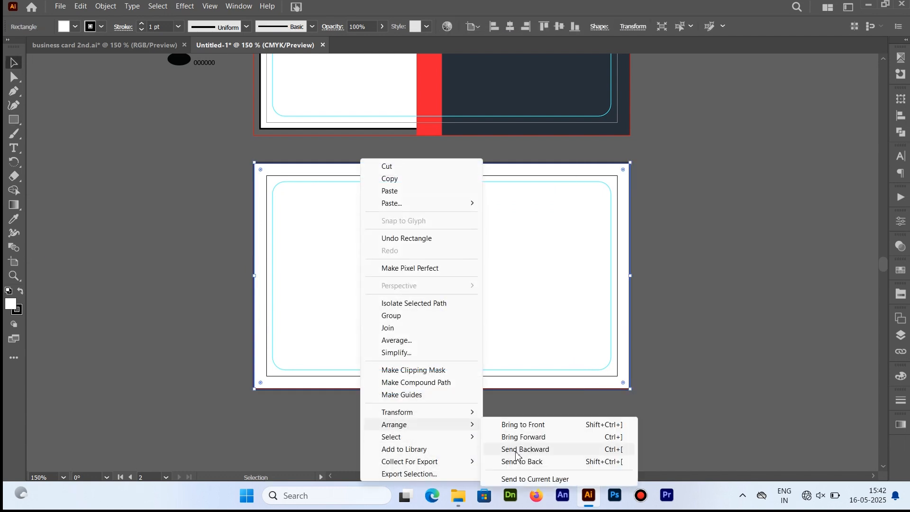
click(521, 461)
- Copy the white background rectangle onto the first card, fit it to the bleed lines and send it to the back
key(ctrl+minus)
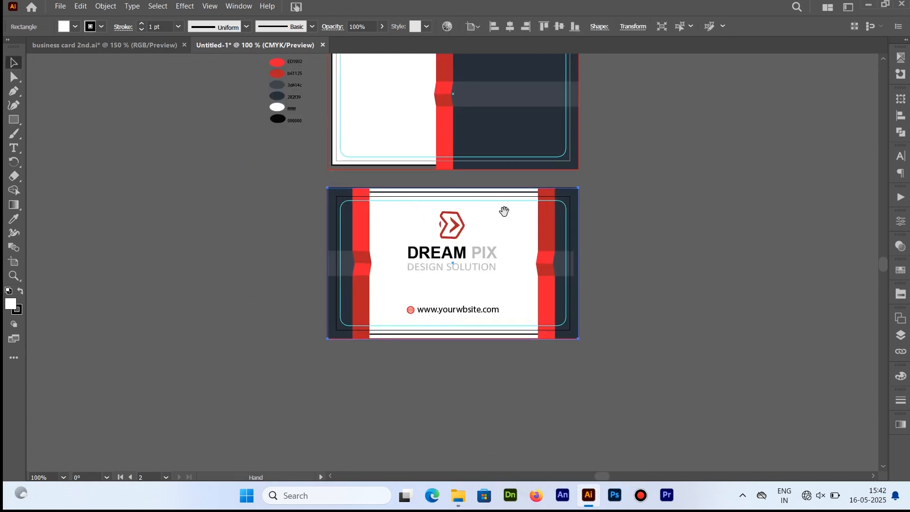
drag(504, 211, 449, 344)
click(81, 7)
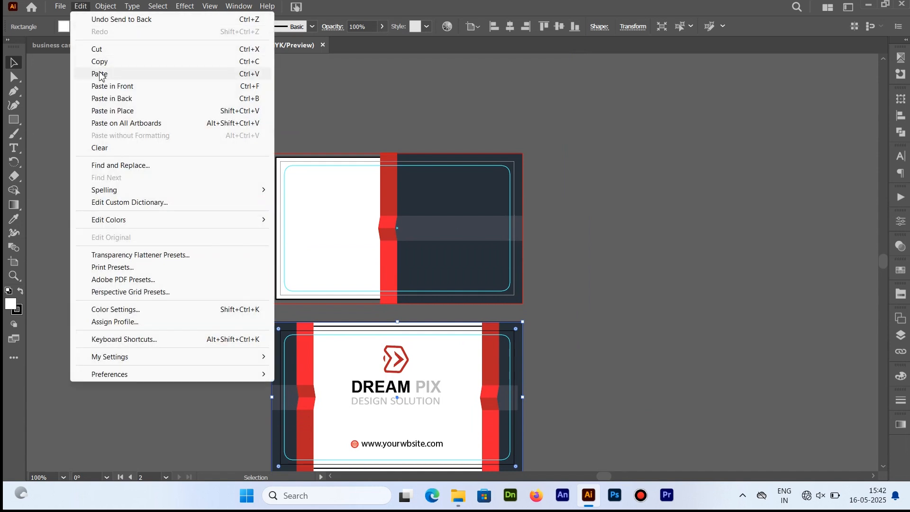
click(83, 7)
click(83, 7)
click(115, 75)
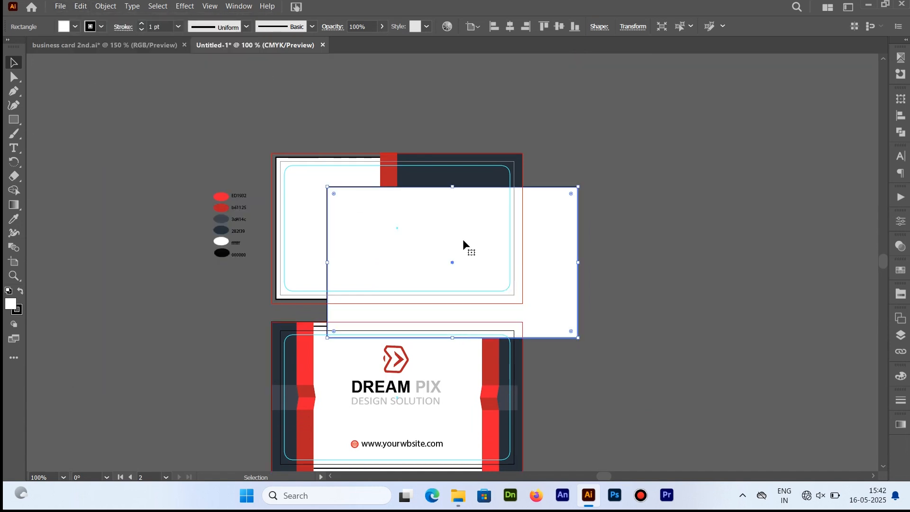
drag(462, 239, 405, 204)
right_click(406, 206)
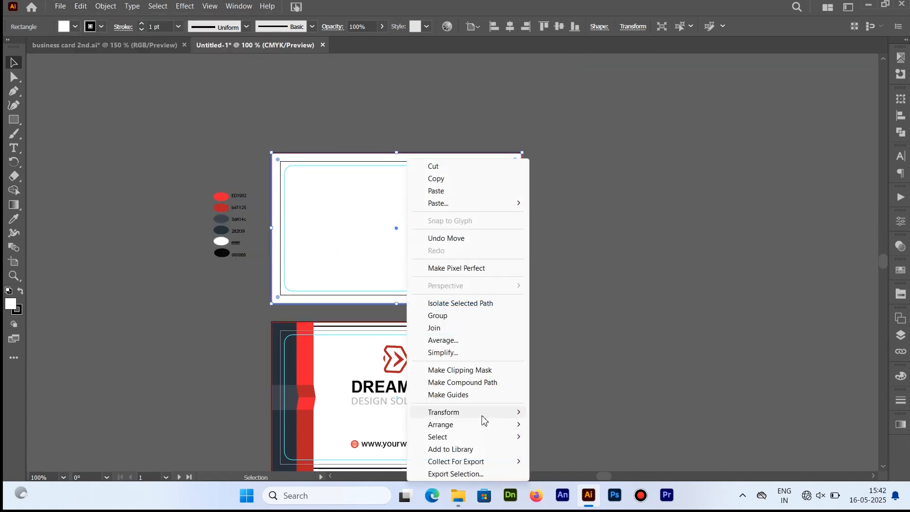
mouse_move(491, 424)
click(561, 462)
click(602, 292)
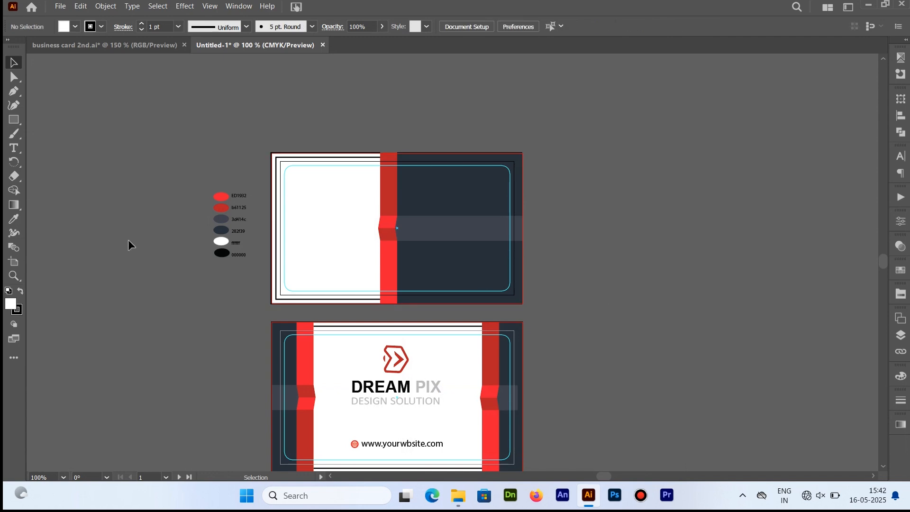
- Move the logo and name group onto the first card's white half and the contact details onto its dark panel, in front of the design
drag(142, 262, 413, 229)
click(42, 288)
drag(43, 288, 593, 186)
drag(203, 293, 750, 218)
right_click(749, 218)
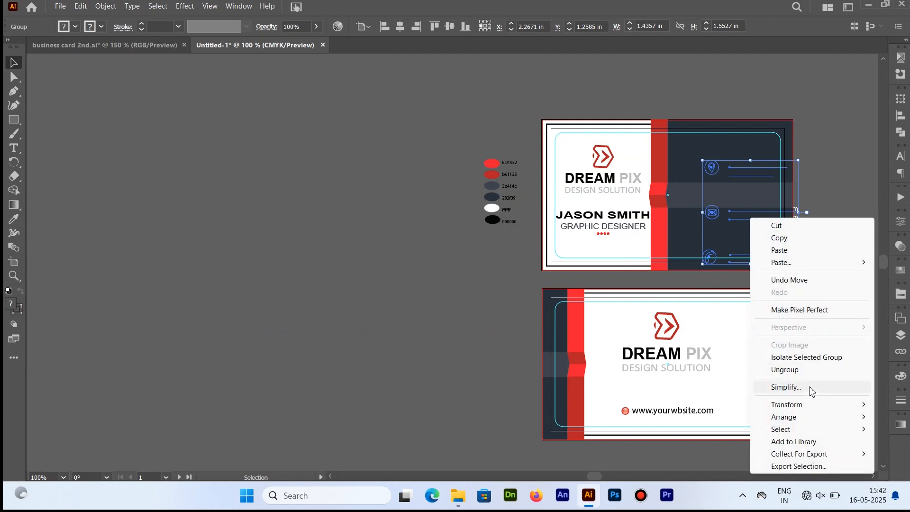
mouse_move(784, 417)
click(673, 416)
- Ungroup the first card's red strip, dark panel and gray band
drag(764, 301, 509, 320)
key(ctrl+plus)
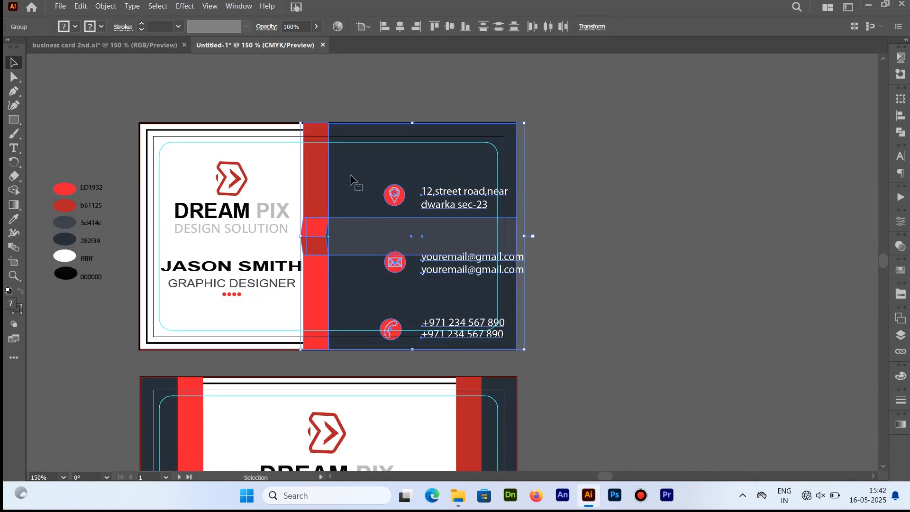
click(355, 183)
right_click(366, 178)
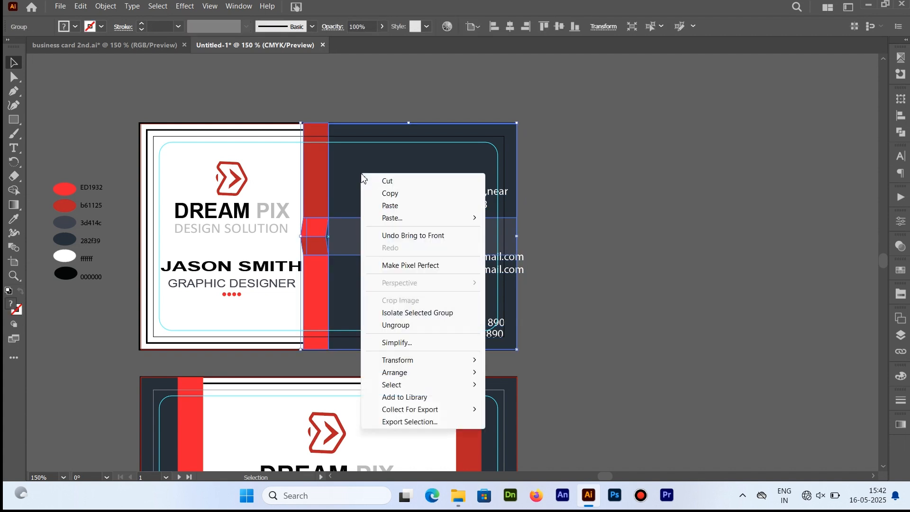
click(396, 330)
- Center the contact details group horizontally and vertically on the first card's dark panel
click(413, 235)
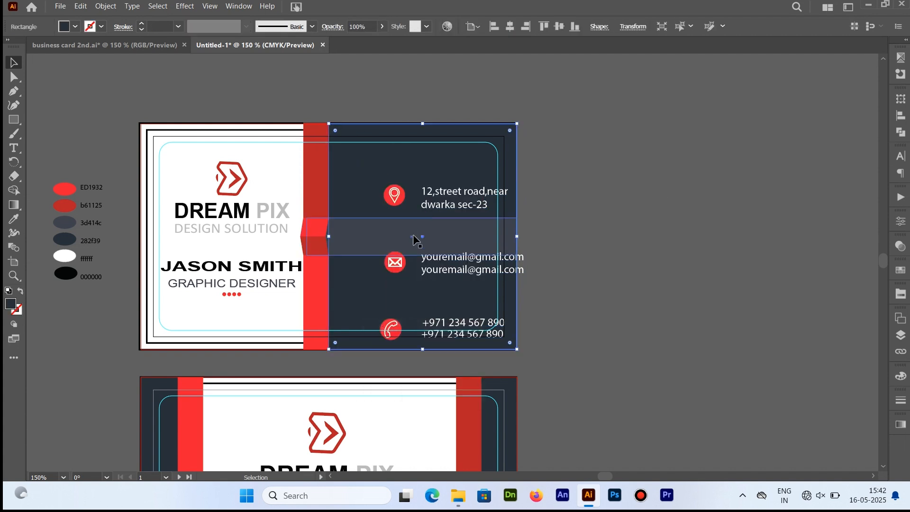
shift+click(428, 271)
click(356, 147)
click(401, 27)
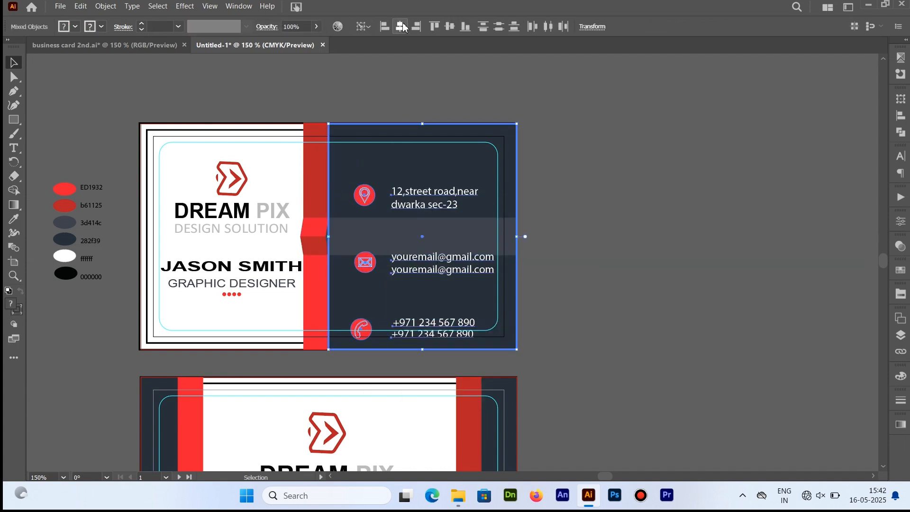
click(465, 27)
click(602, 145)
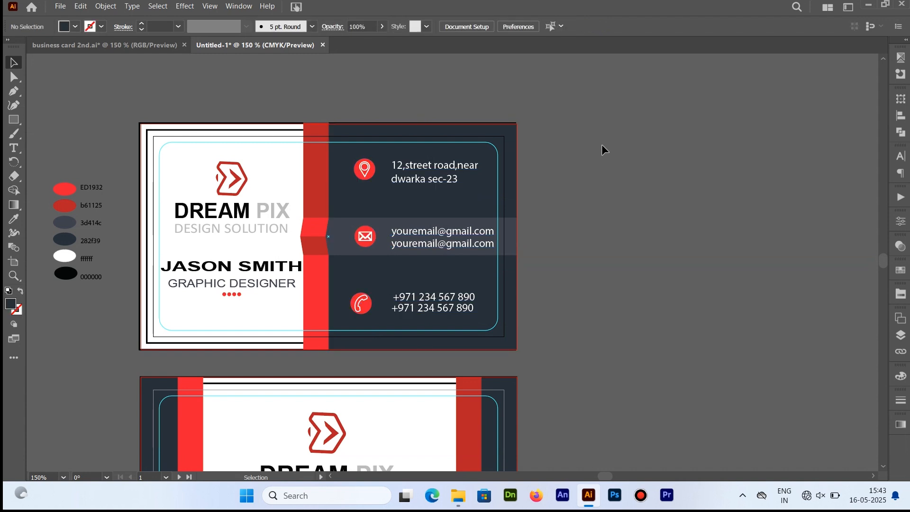
click(432, 243)
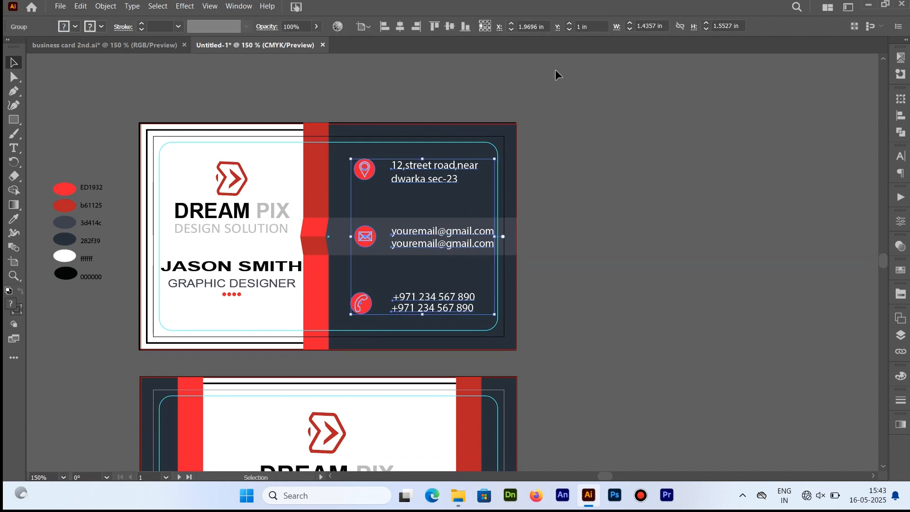
double_click(439, 179)
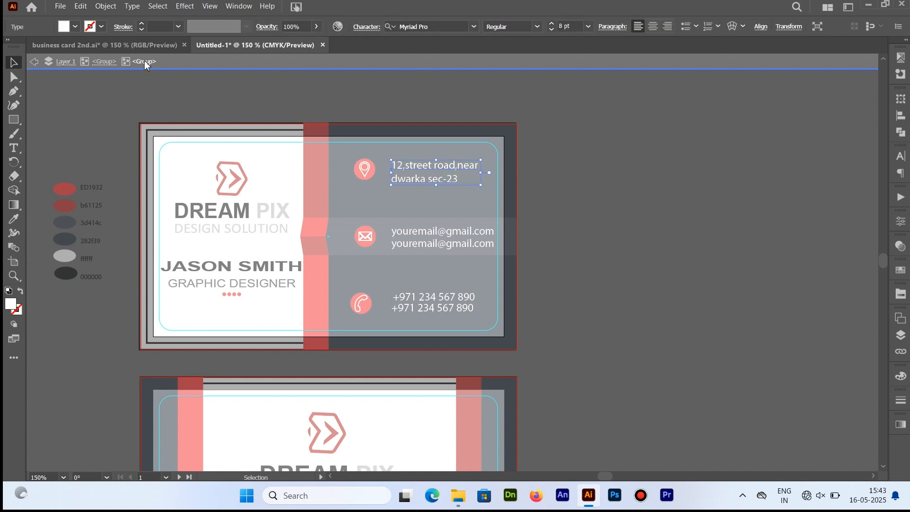
click(188, 61)
click(661, 197)
- Try to center the contact details group horizontally on its own, and undo the alignment
click(464, 237)
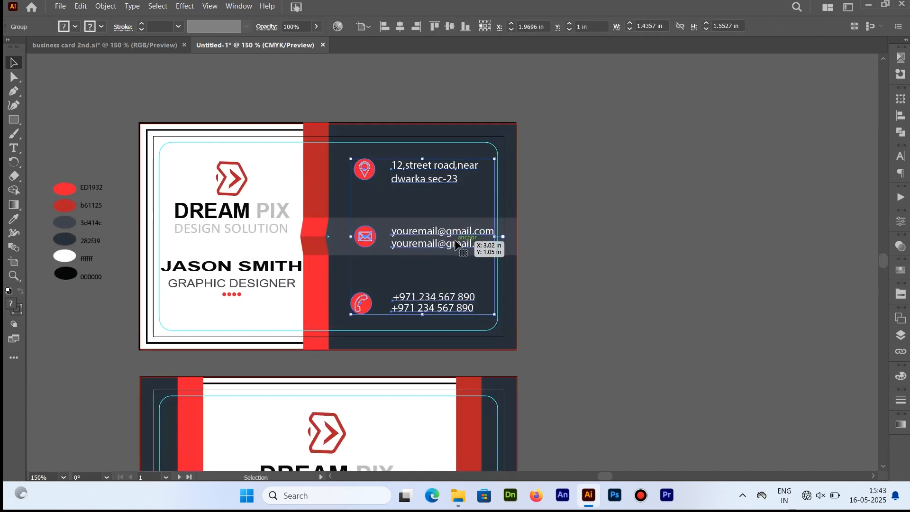
click(399, 27)
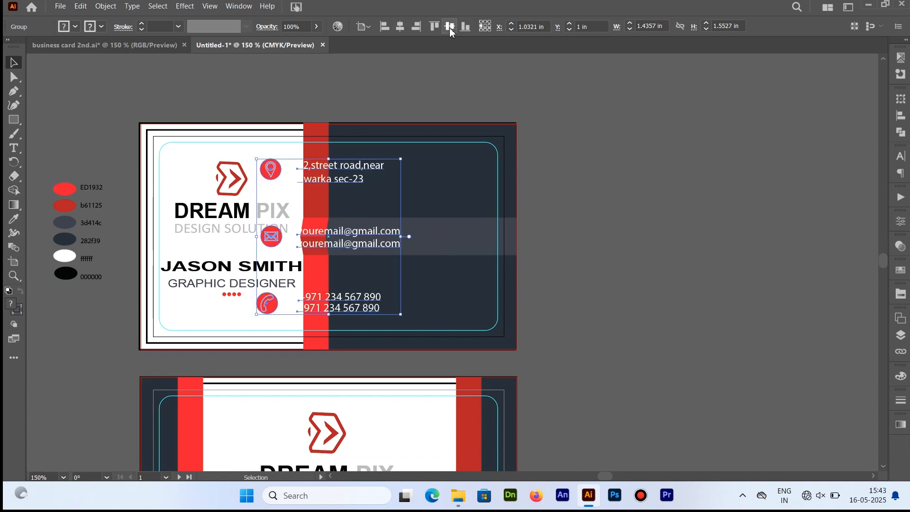
key(ctrl+z)
shift+click(396, 142)
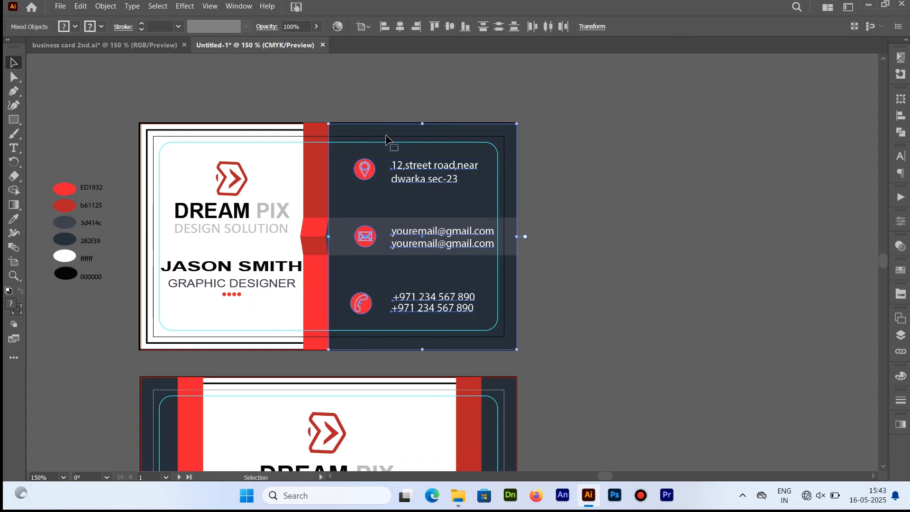
click(621, 141)
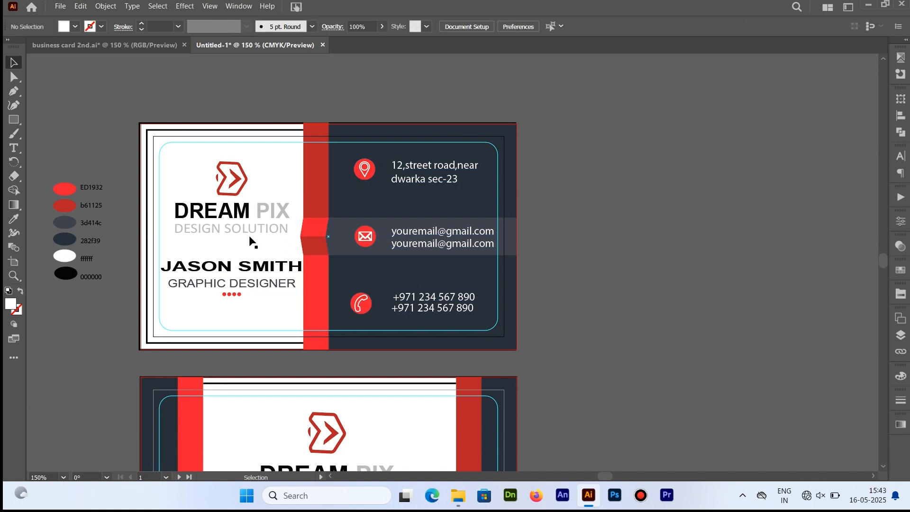
- Align the first card's logo and name group to the left edge and vertical center of the rounded margin frame
click(262, 215)
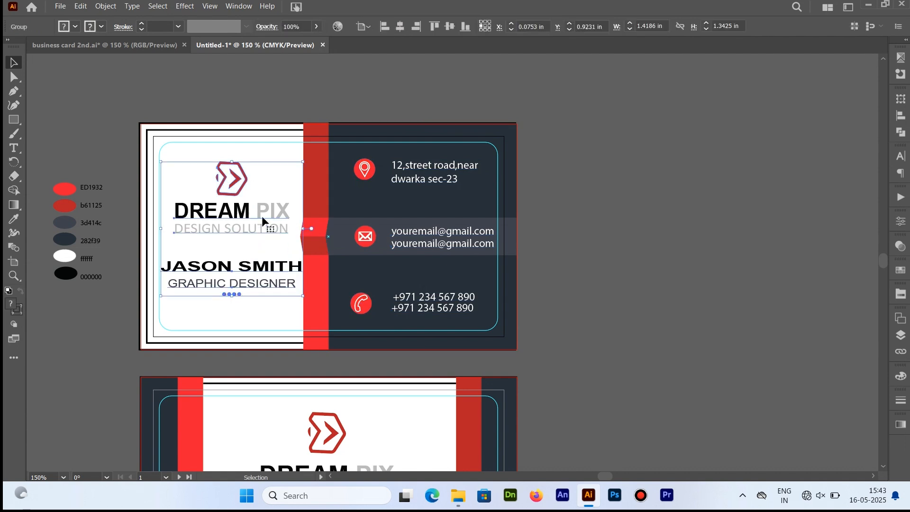
shift+click(246, 138)
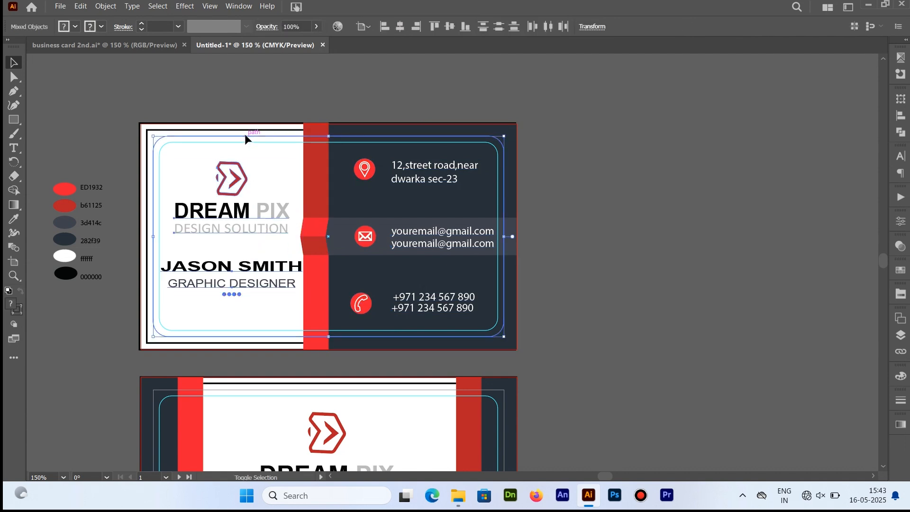
click(407, 28)
click(450, 27)
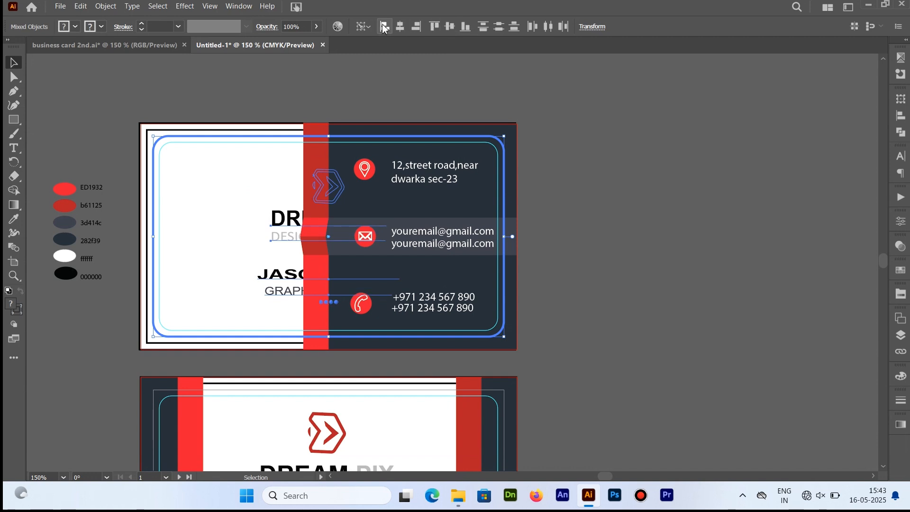
click(385, 28)
click(627, 166)
- Scale the first card's logo and name group down about its center to about 1.16 × 1.1 in
click(232, 234)
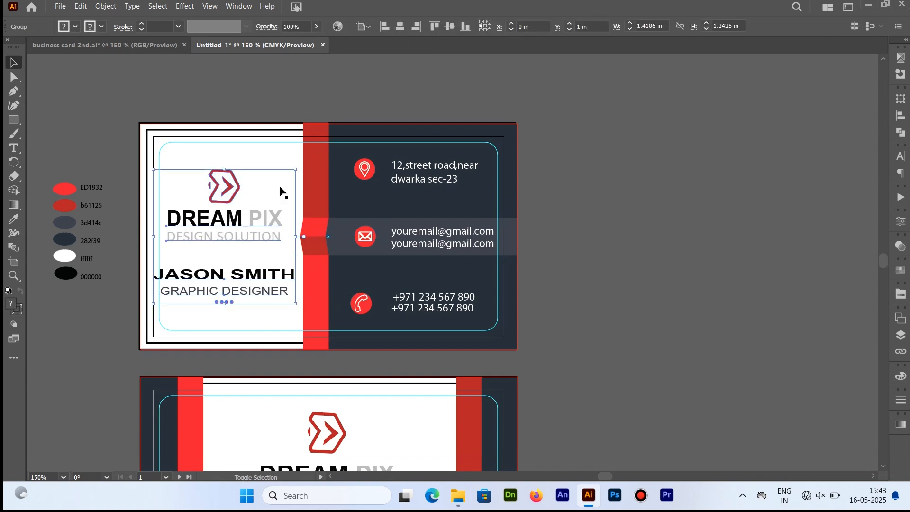
drag(294, 171, 282, 182)
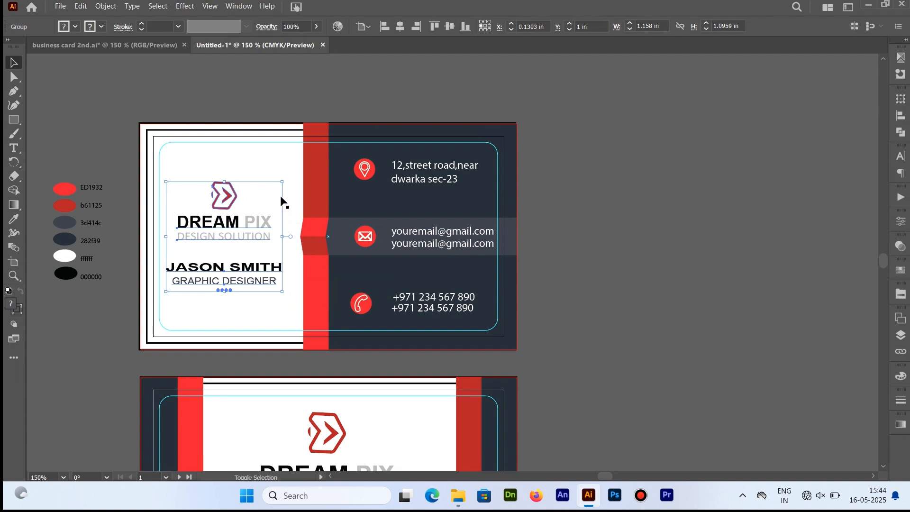
- Align the first card's logo and name group to the left edge of the outer rounded margin frame
click(258, 136)
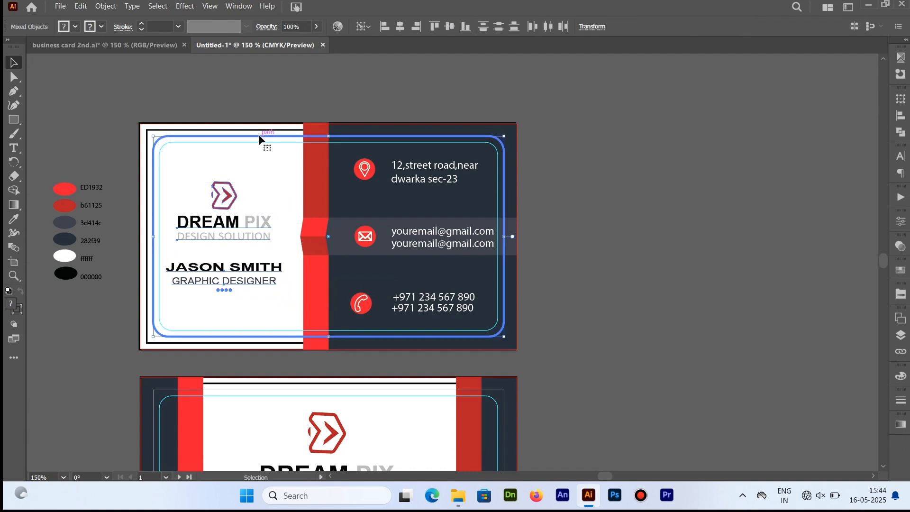
click(398, 31)
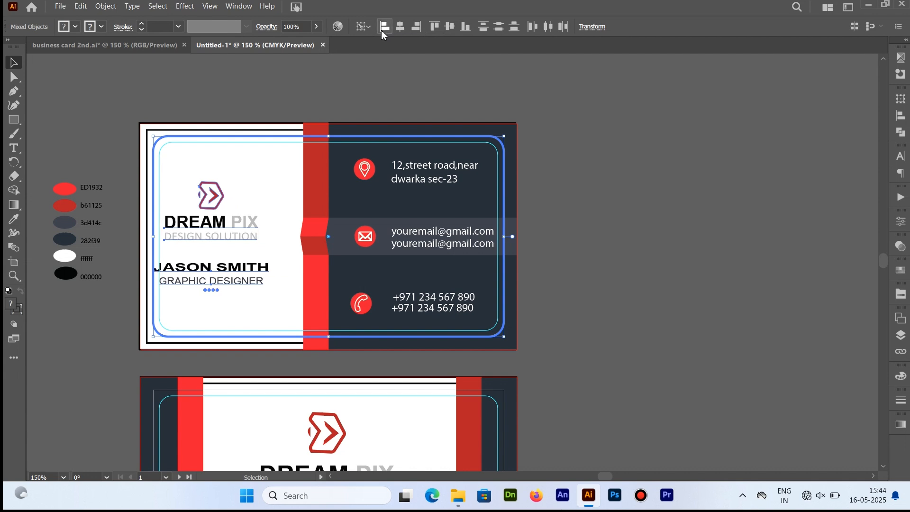
click(624, 161)
- Enlarge the first card's logo and name group slightly about its center and place it just inside the inner rounded margin frame
click(235, 234)
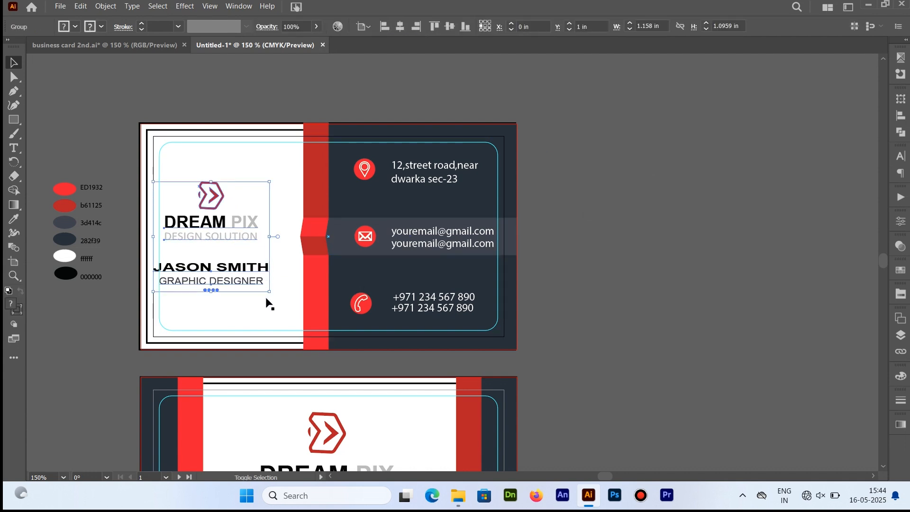
drag(270, 294, 277, 301)
drag(250, 287, 266, 285)
click(584, 256)
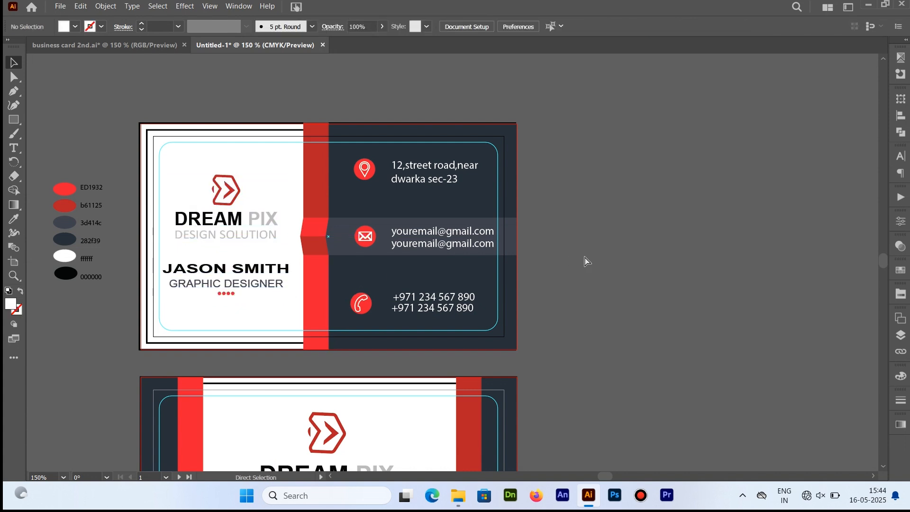
- Move the color swatch group down to sit left of the gap between the two cards
key(ctrl+minus)
drag(483, 355, 483, 292)
click(212, 181)
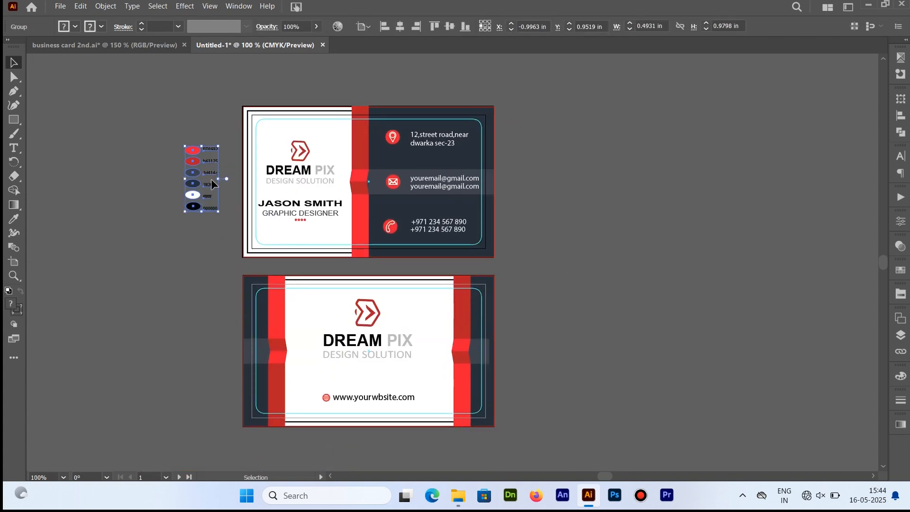
drag(213, 203, 208, 288)
click(692, 190)
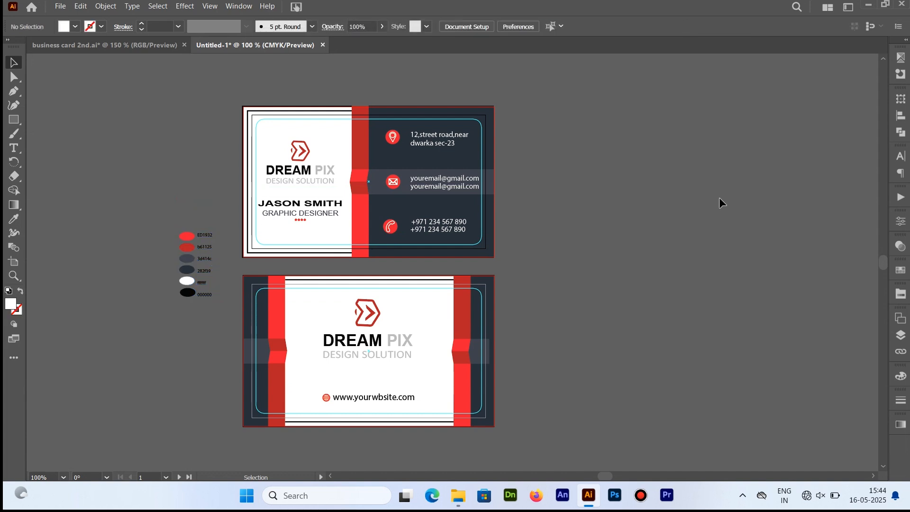
- Release the inner rounded margin guides on the second and first cards into editable rectangles
click(472, 287)
right_click(397, 288)
click(450, 240)
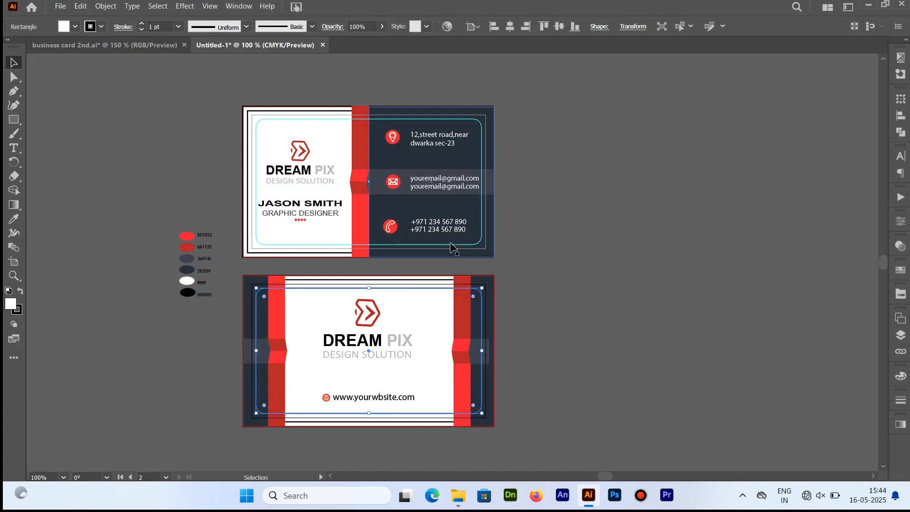
click(308, 120)
right_click(308, 120)
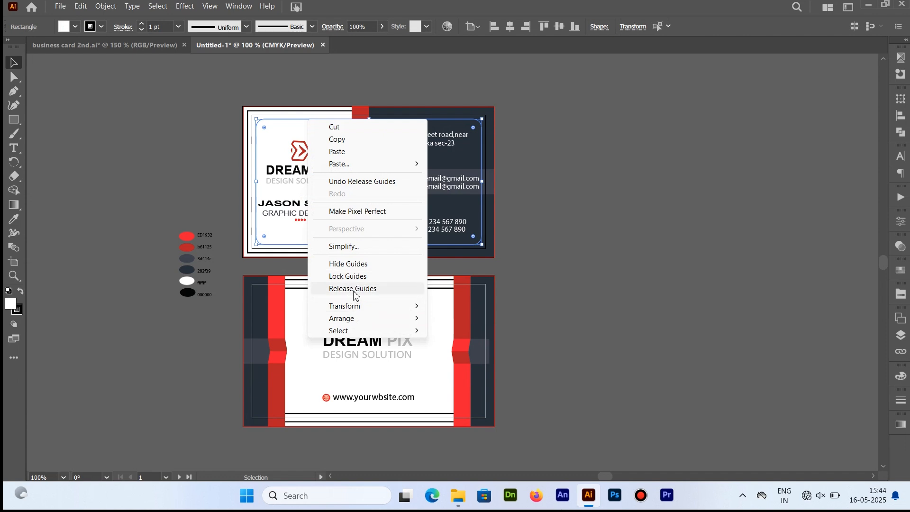
click(352, 289)
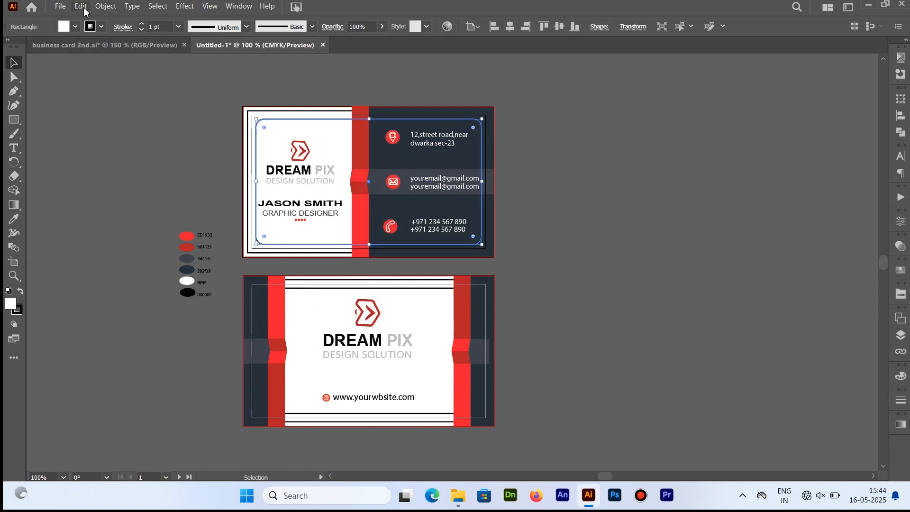
- Set the stroke to None on the first card's inner rounded rectangle and its outermost black frame
click(100, 26)
click(8, 47)
click(142, 141)
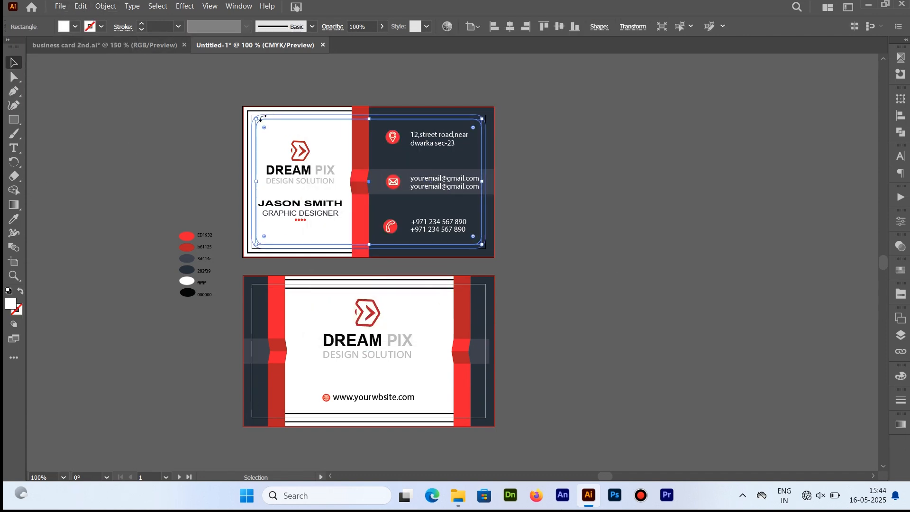
click(266, 111)
click(101, 27)
click(9, 47)
click(86, 102)
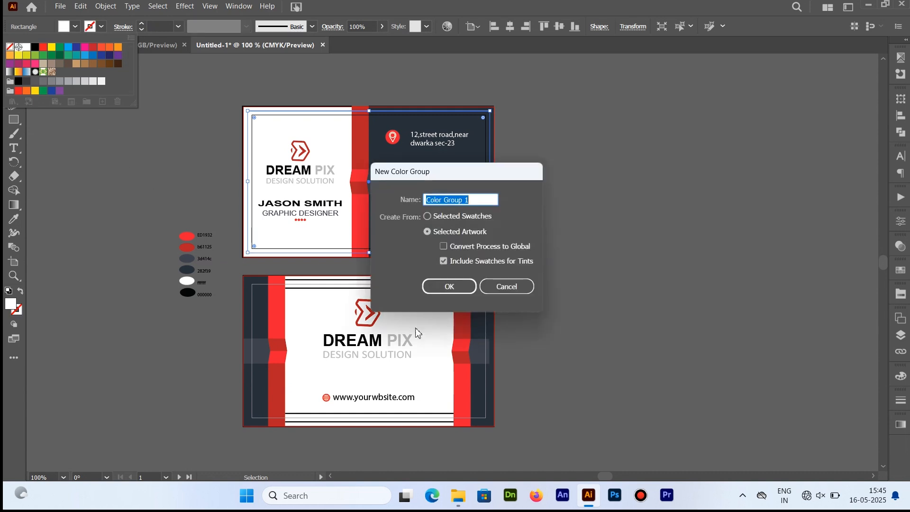
click(514, 294)
- Set the stroke to None on the second card's inner rounded rectangle and its outermost black frame
click(297, 287)
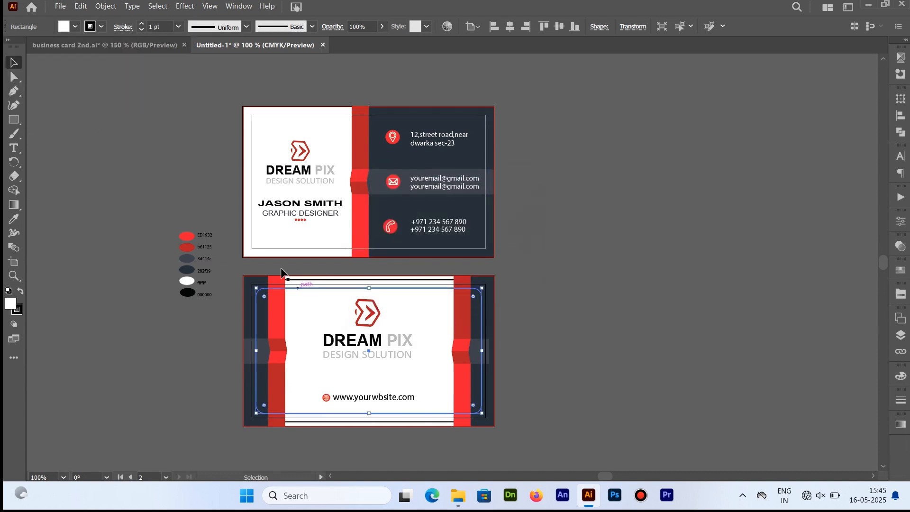
click(101, 26)
click(11, 47)
click(322, 284)
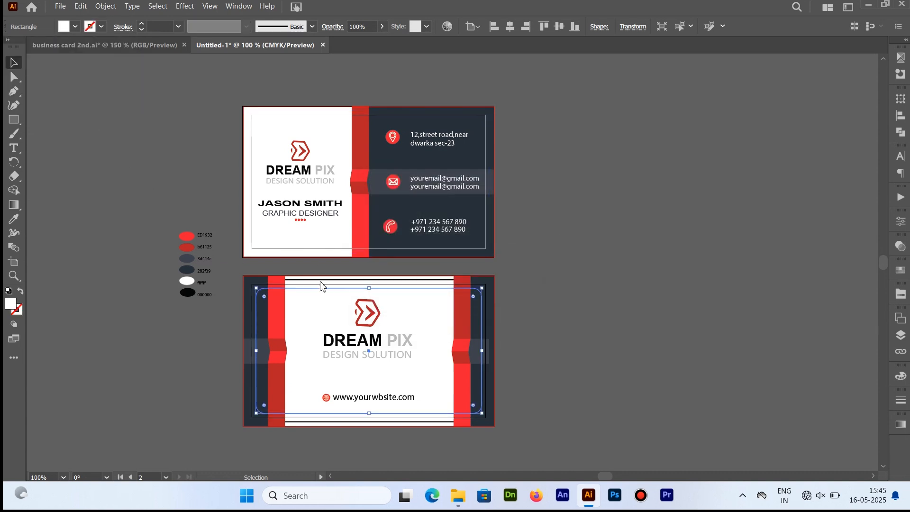
click(322, 284)
click(100, 27)
click(10, 47)
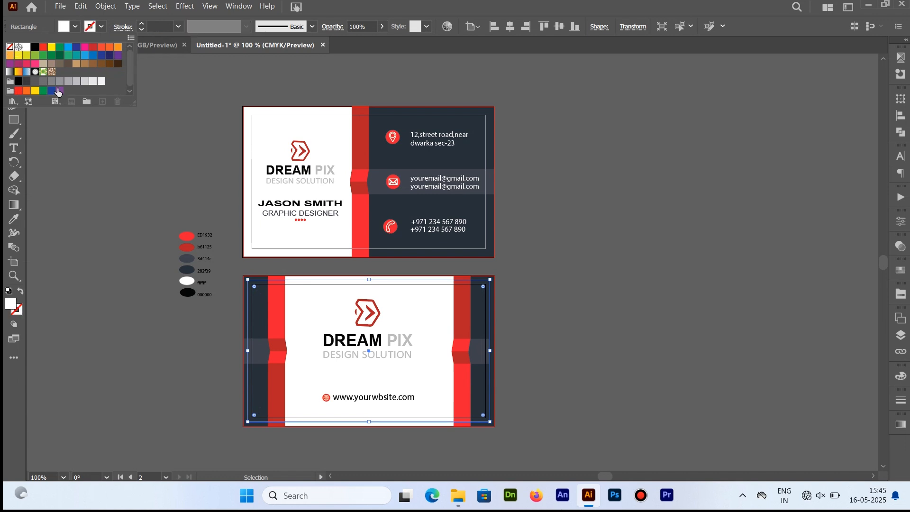
click(573, 195)
click(596, 188)
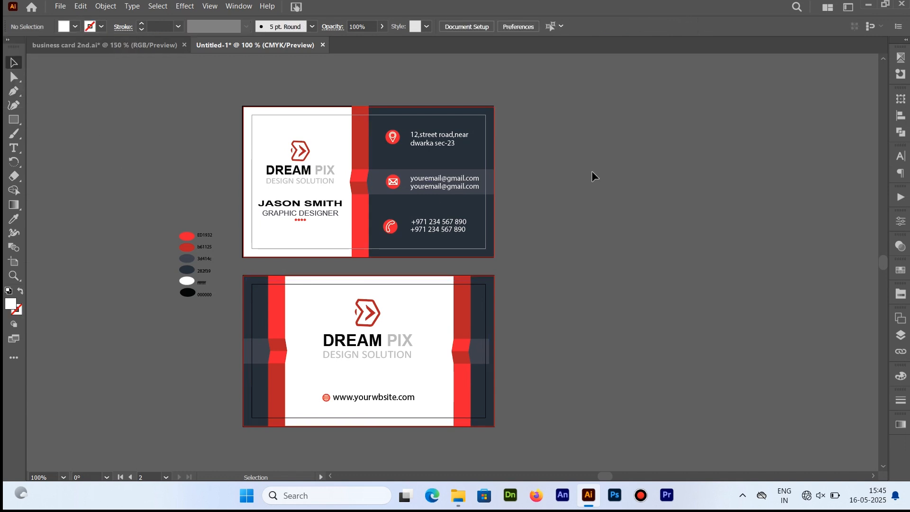
- Show both cards in full screen mode at 150% and move the color swatch group farther left, away from the artwork
key(f)
key(f)
drag(547, 213, 629, 286)
key(ctrl+equal)
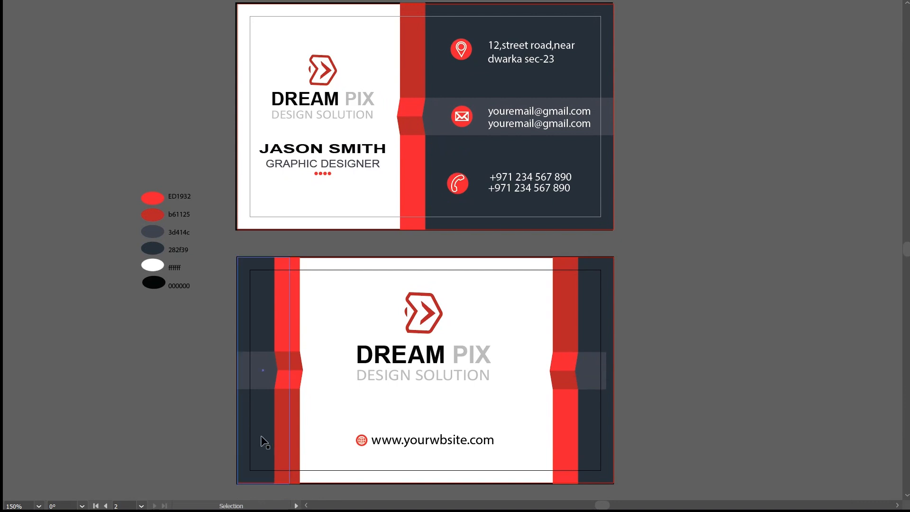
click(171, 284)
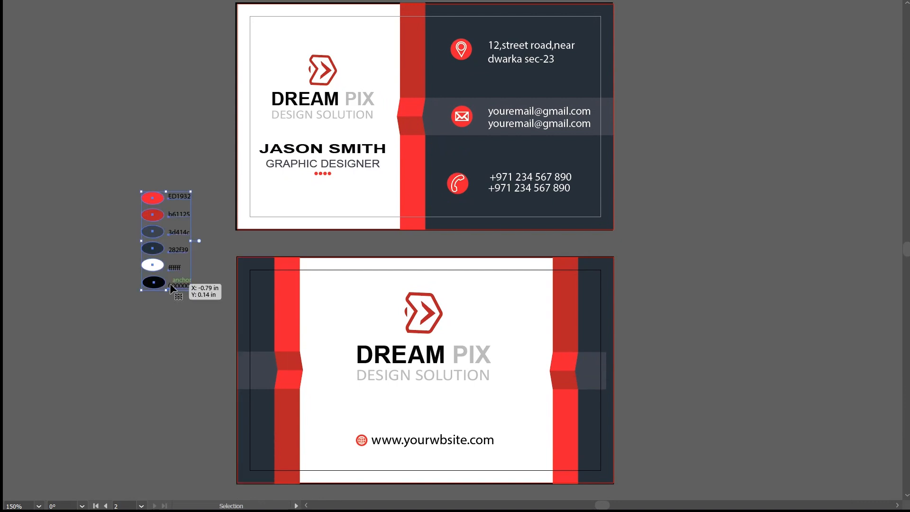
drag(169, 284, 26, 243)
drag(804, 232, 282, 307)
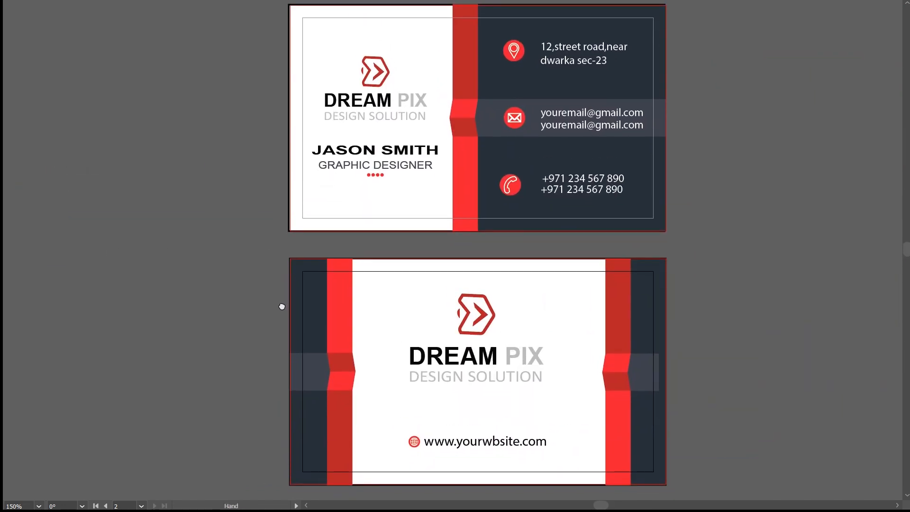